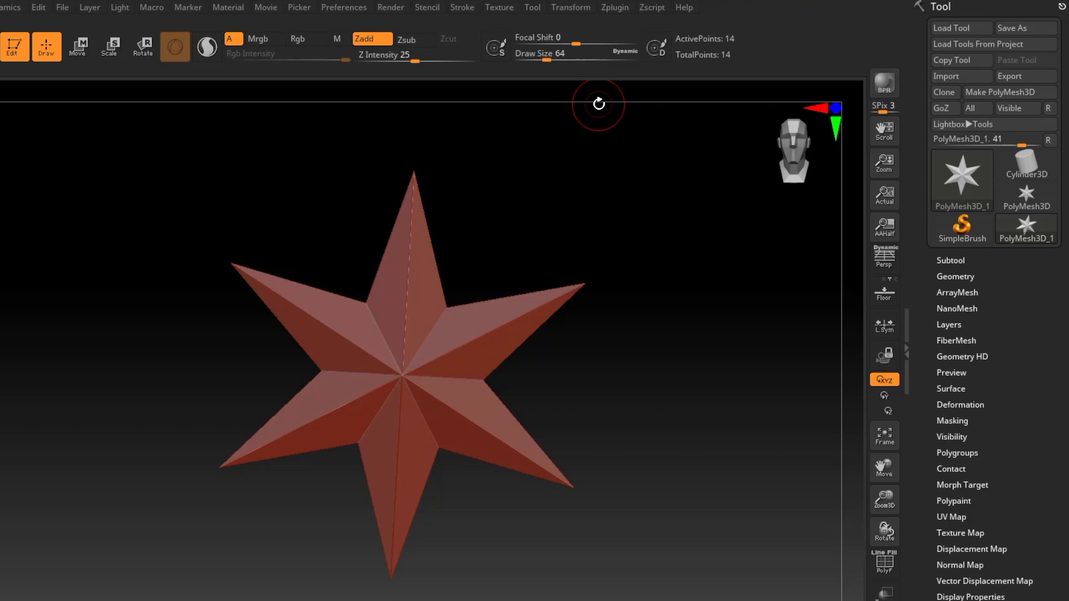
# Add a round 4 mm gem stone subtool with the Ring Utility, with On Band positioning turned off
pyautogui.click(615, 10)
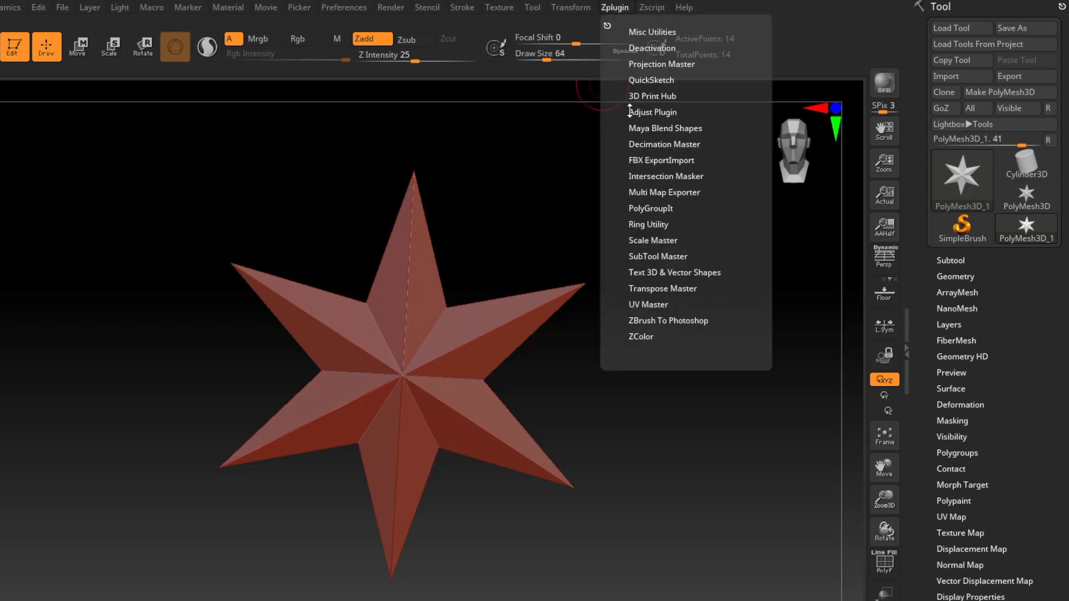
pyautogui.click(654, 224)
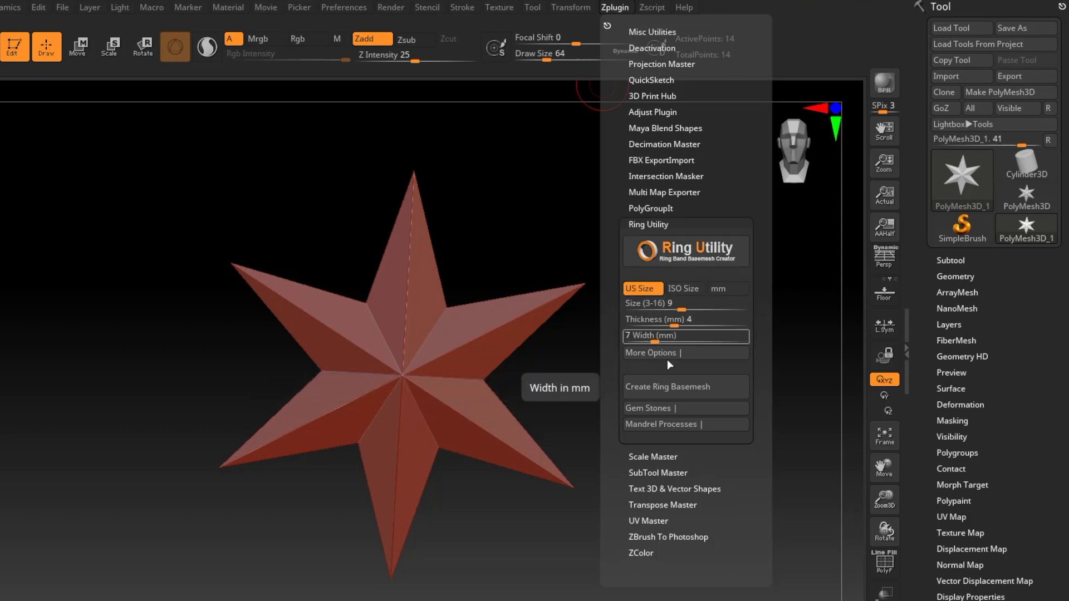
pyautogui.click(666, 409)
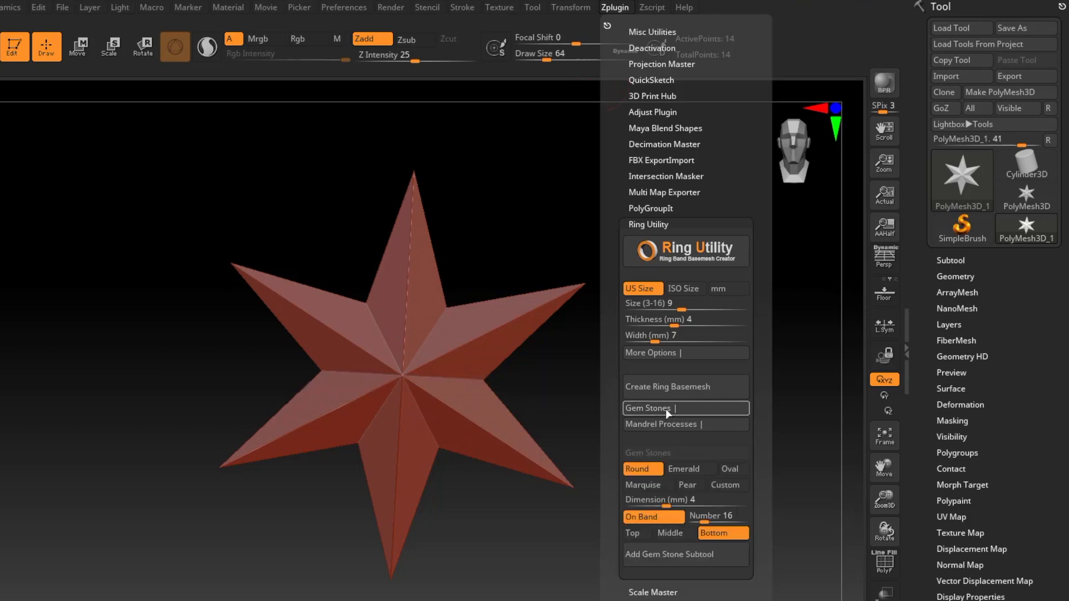
pyautogui.click(656, 518)
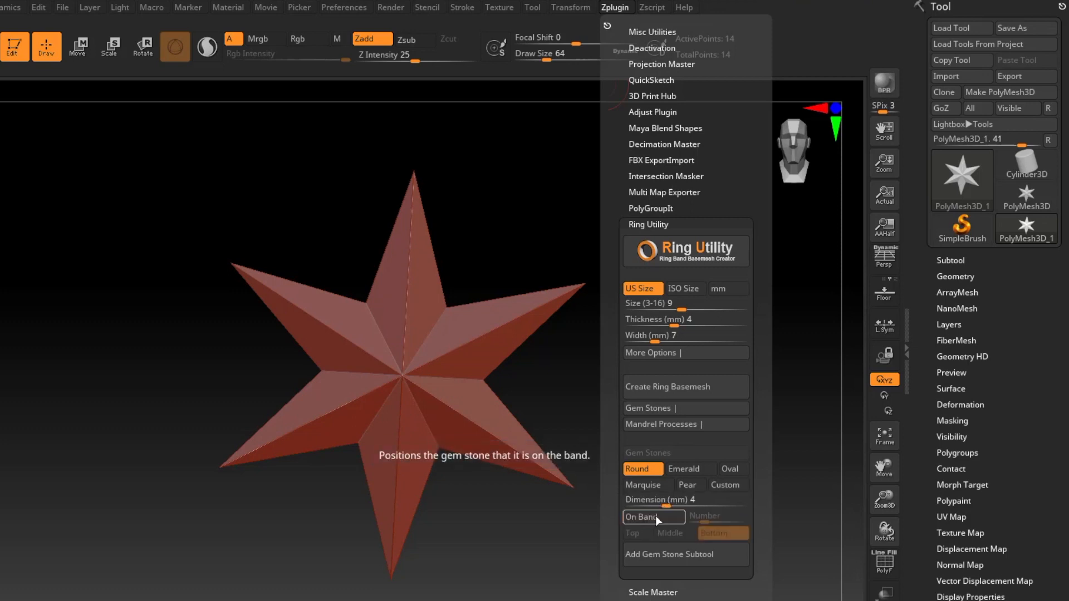
pyautogui.click(681, 558)
# Set the round gem's XYZ Size to 4 and frame it in a straight side view
pyautogui.click(950, 260)
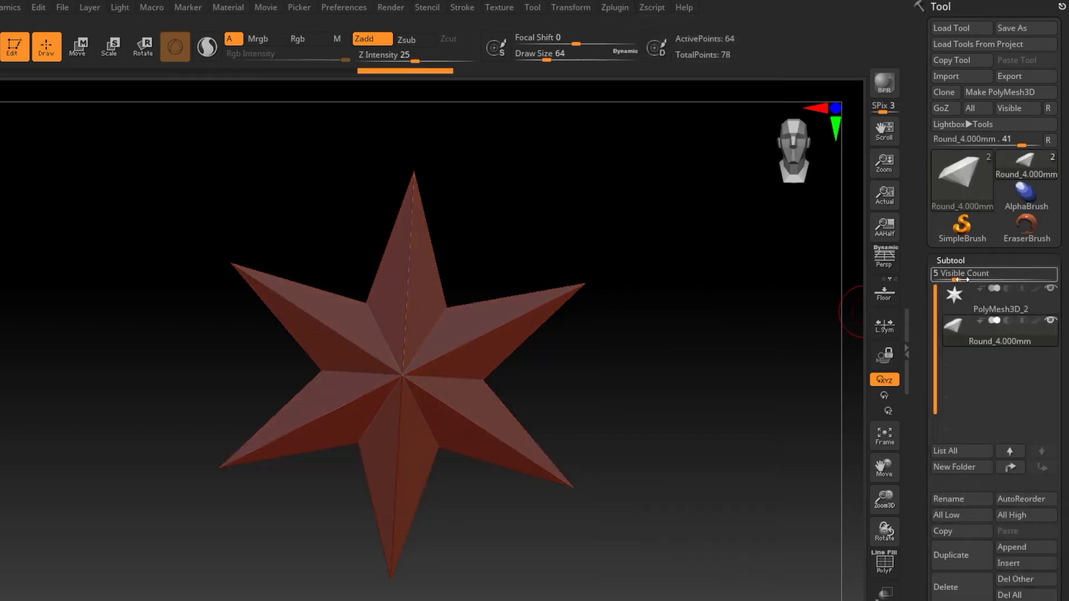
pyautogui.moveTo(966, 336)
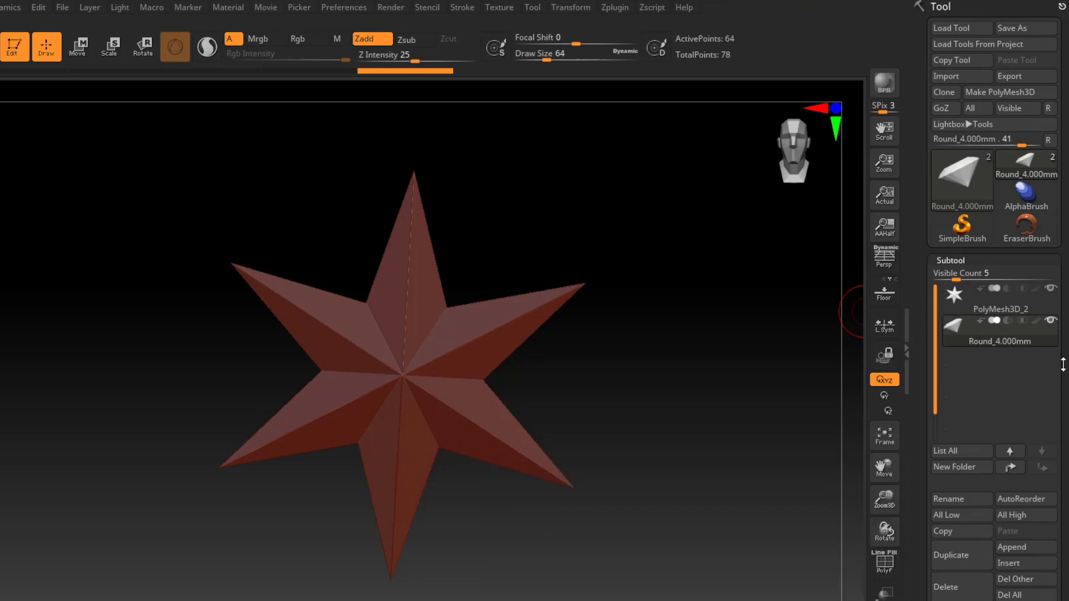
pyautogui.scroll(-3, 1066, 365)
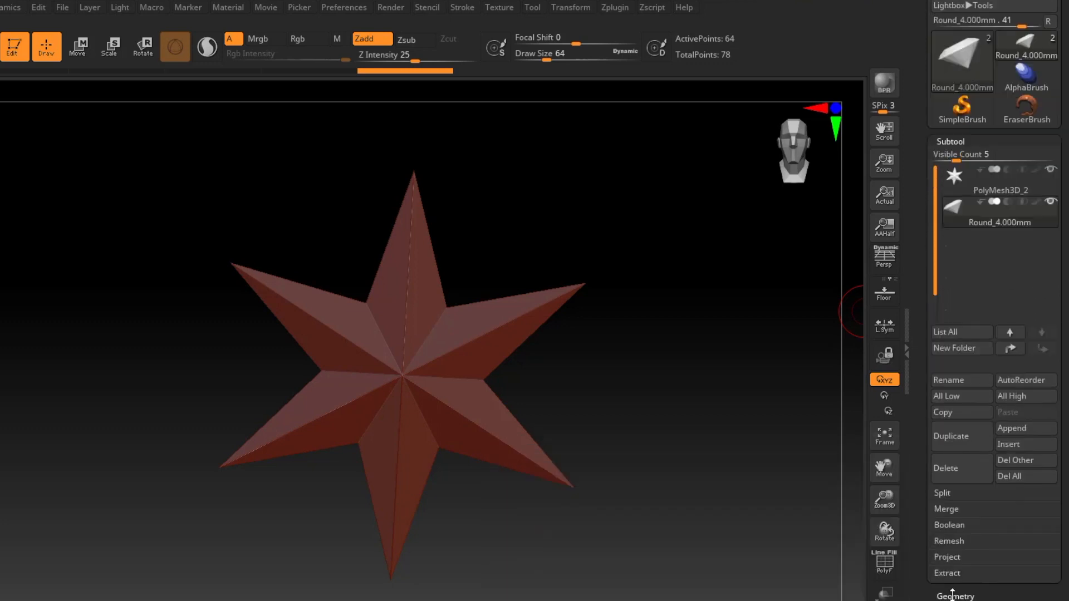
pyautogui.click(952, 594)
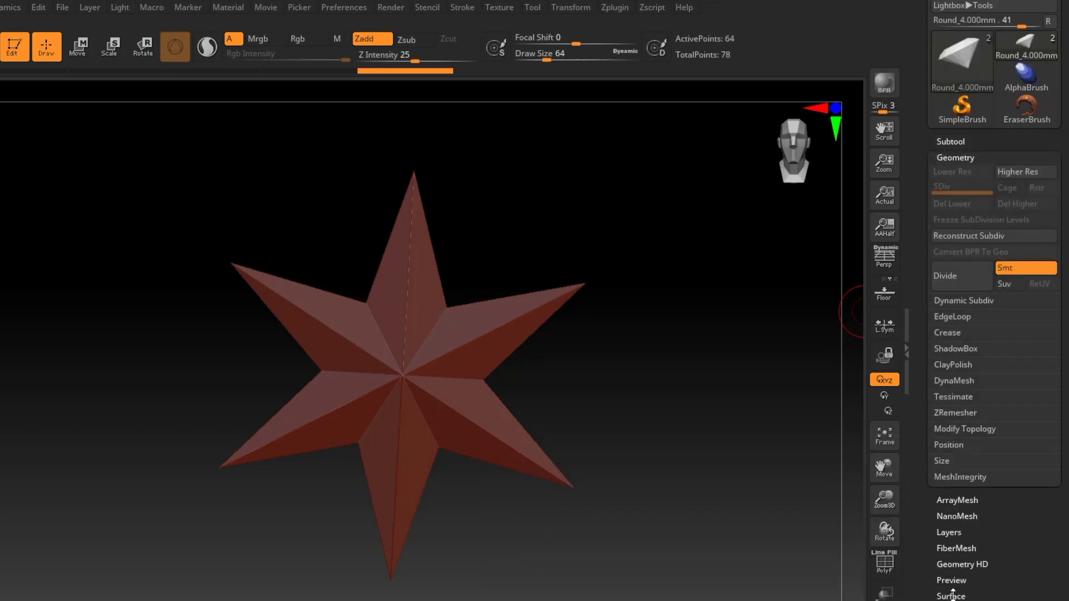
pyautogui.click(953, 460)
pyautogui.click(940, 474)
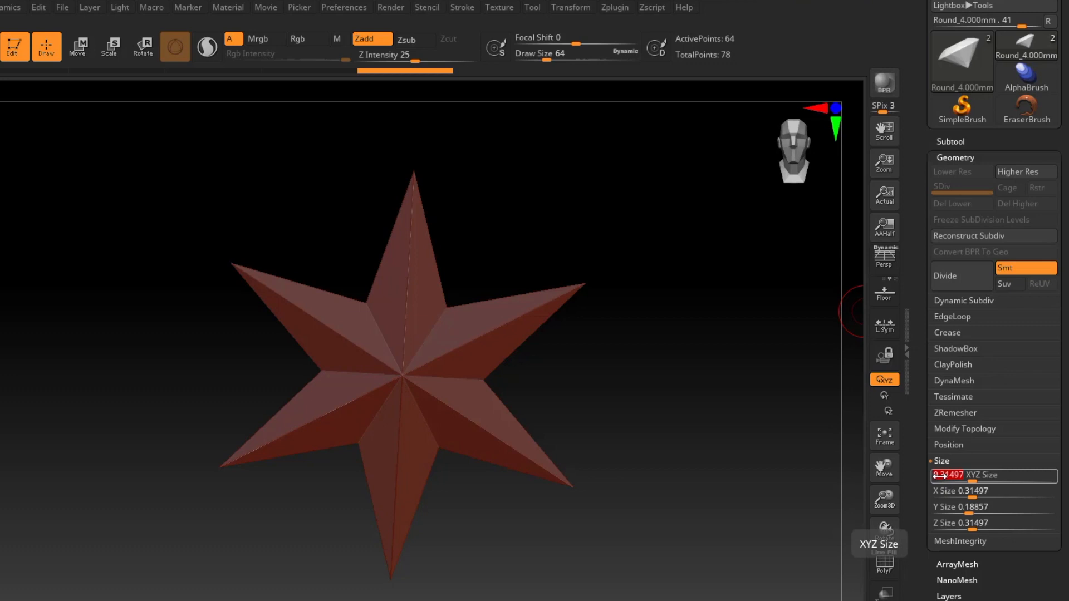
pyautogui.press('BackSpace')
pyautogui.write('4')
pyautogui.press('Return')
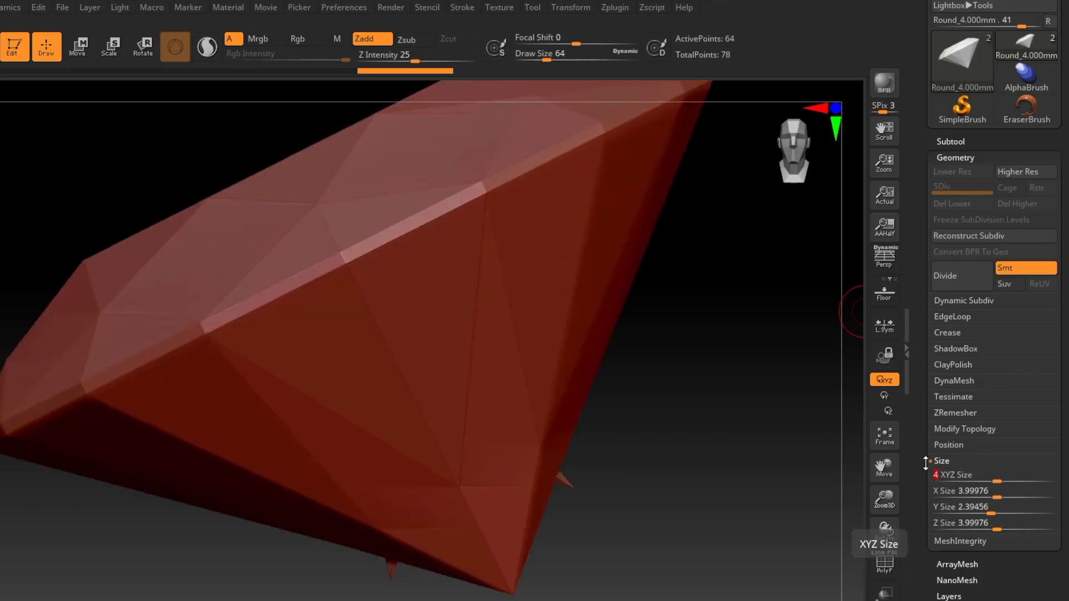
pyautogui.press('f')
pyautogui.moveTo(459, 405)
pyautogui.mouseDown(button='right')
pyautogui.moveTo(463, 389)
pyautogui.moveTo(462, 444)
pyautogui.moveTo(462, 376)
pyautogui.moveTo(465, 394)
pyautogui.mouseUp(button='right')
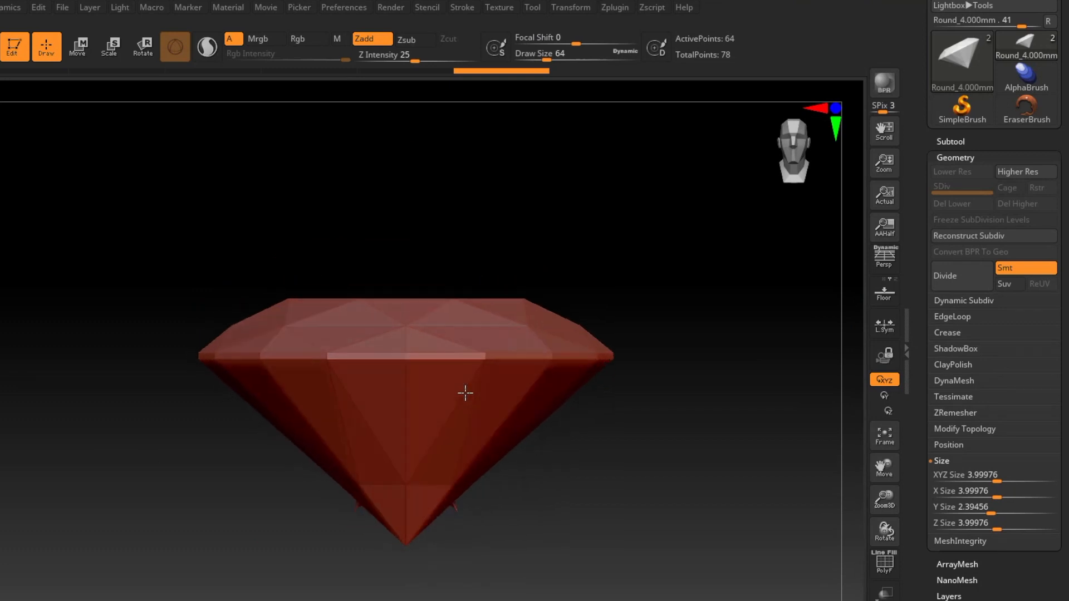
# Select the star subtool and scale it up uniformly until its points extend beyond the gem
pyautogui.click(955, 142)
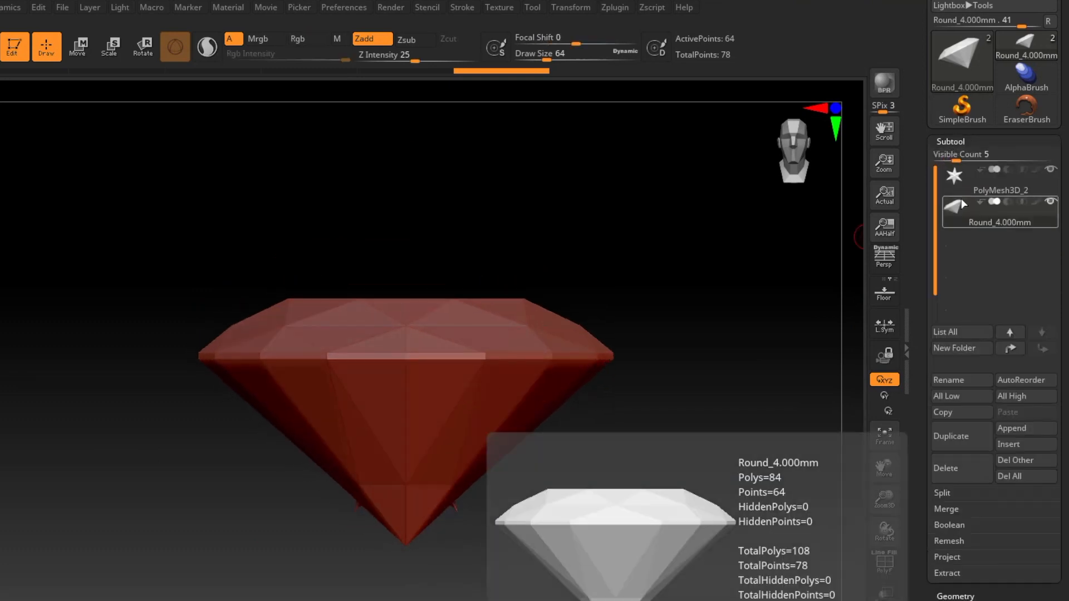
pyautogui.click(991, 184)
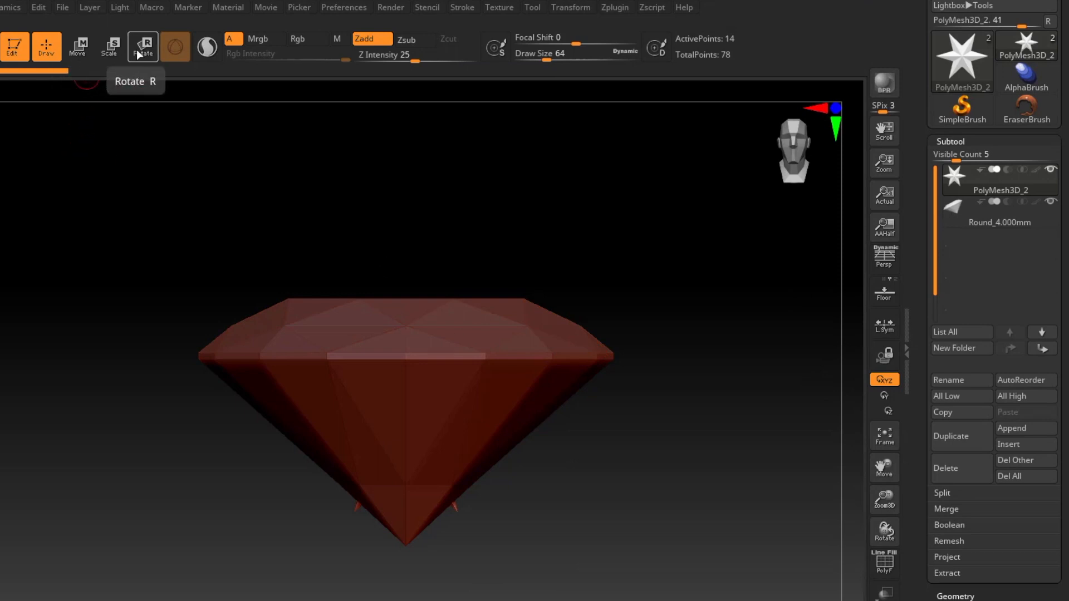
pyautogui.click(89, 50)
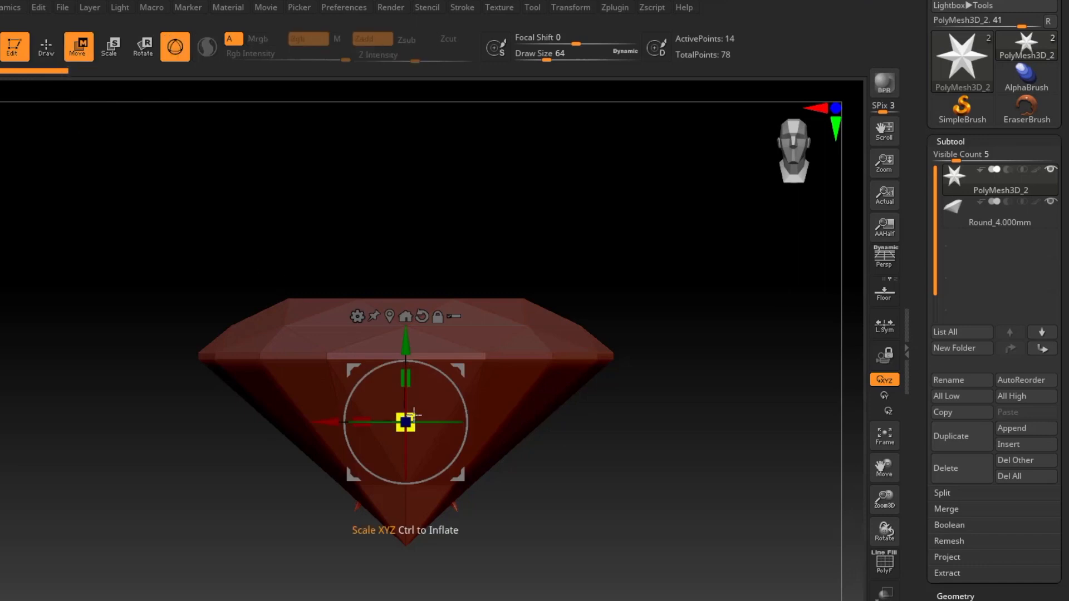
pyautogui.moveTo(414, 414); pyautogui.dragTo(597, 437)
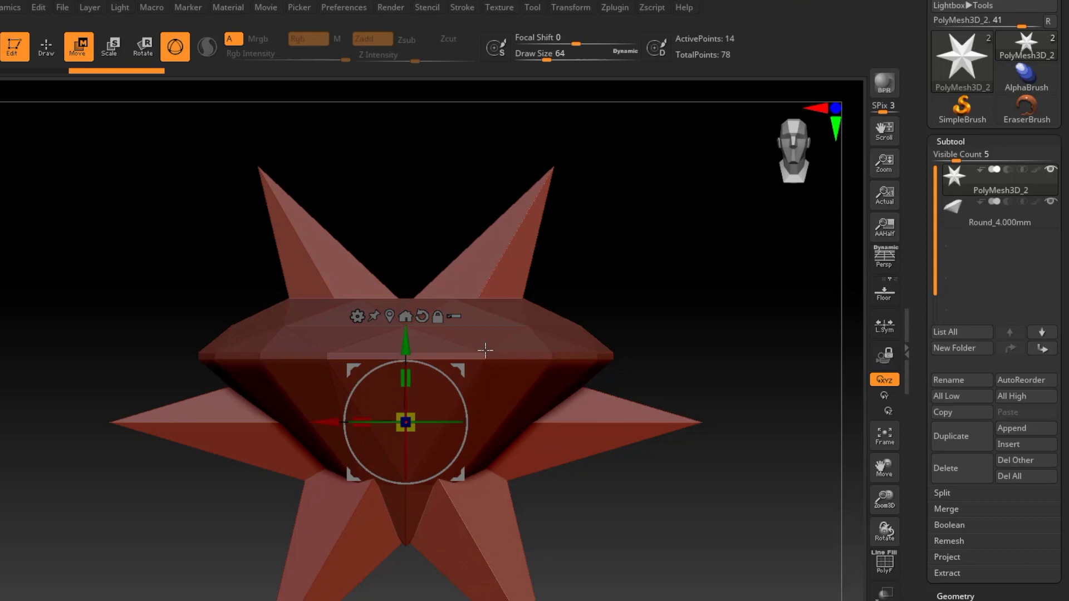
# Replace the star with a Cylinder 3D primitive and return to the Gizmo 3D transform
pyautogui.click(357, 317)
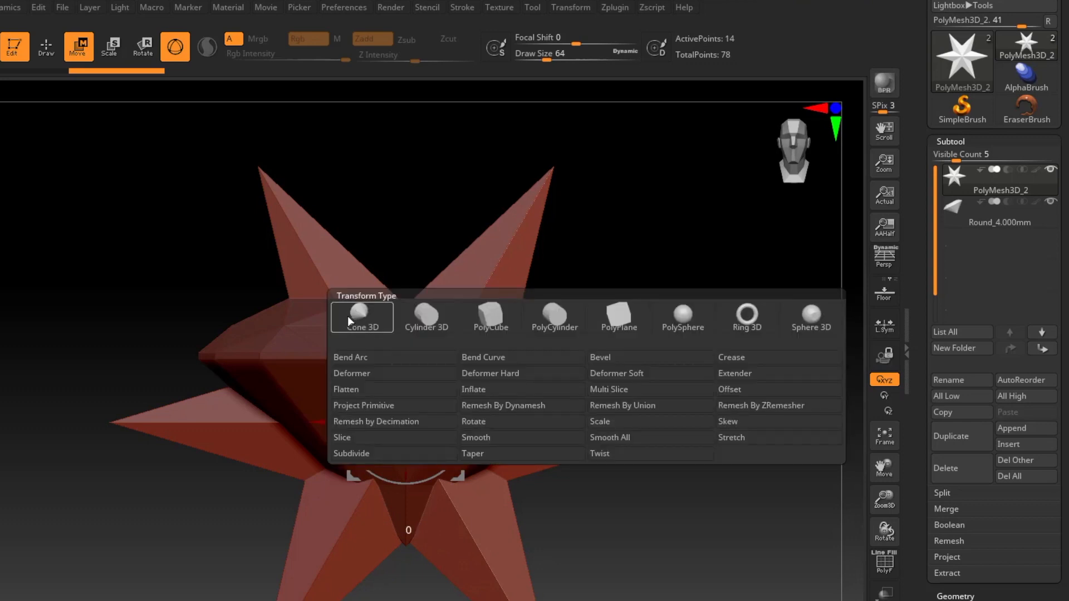
pyautogui.click(430, 322)
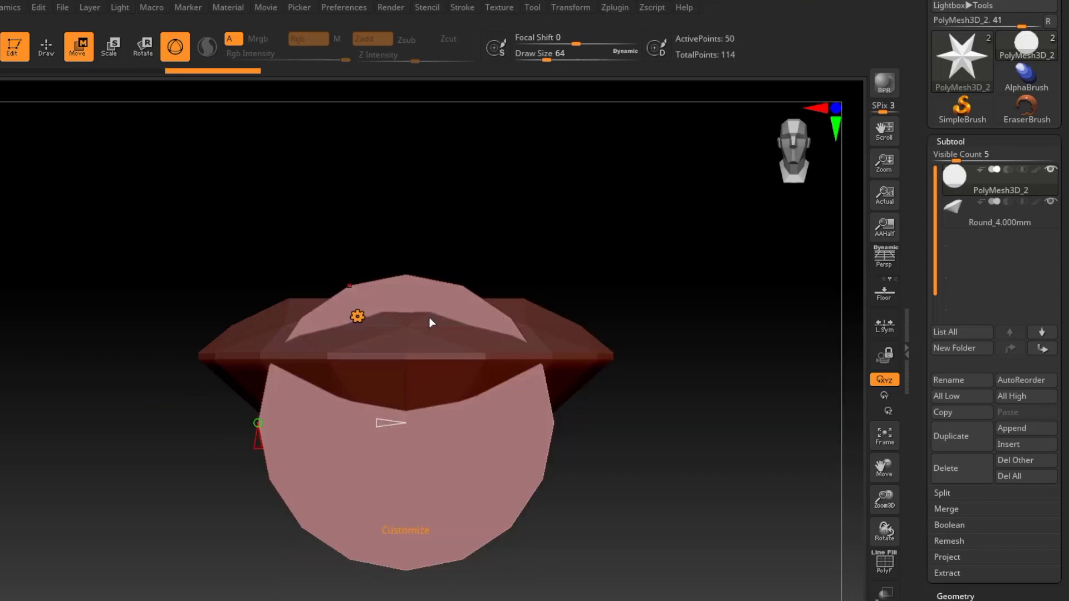
pyautogui.moveTo(629, 415); pyautogui.dragTo(569, 423)
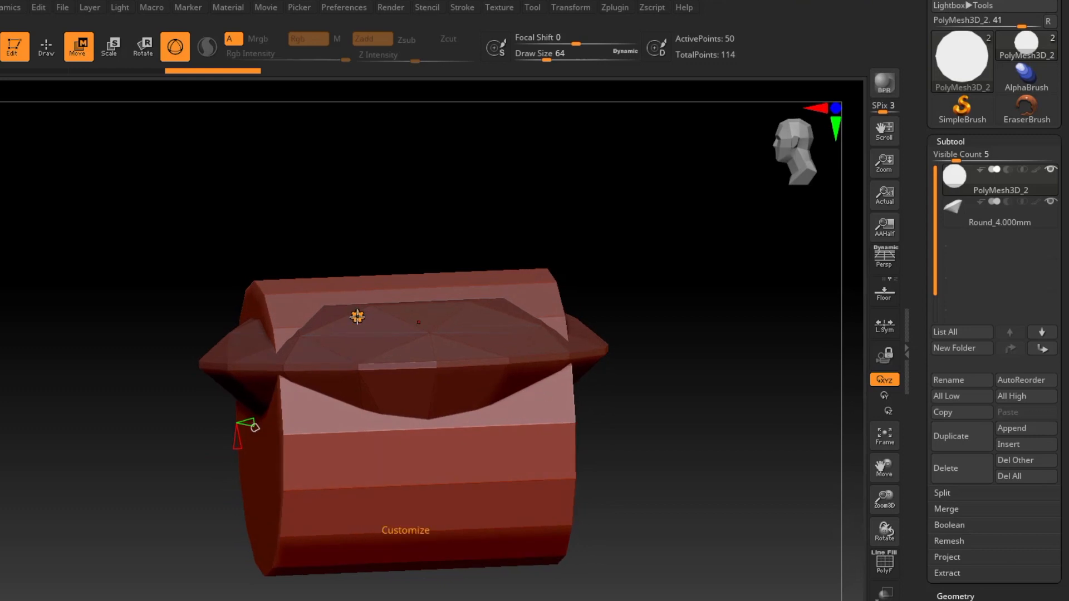
pyautogui.click(357, 317)
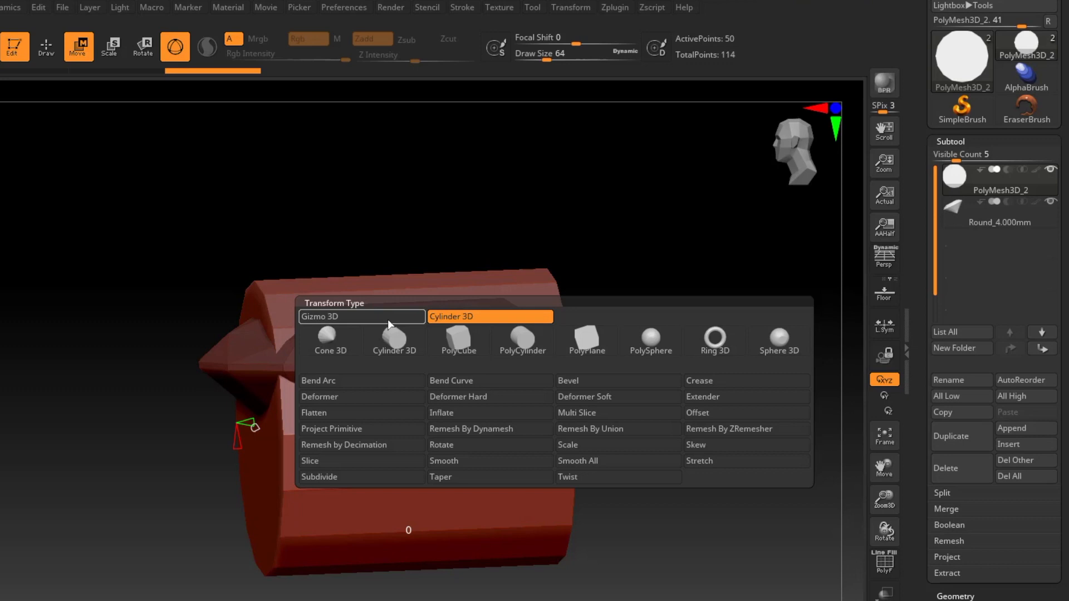
pyautogui.click(361, 318)
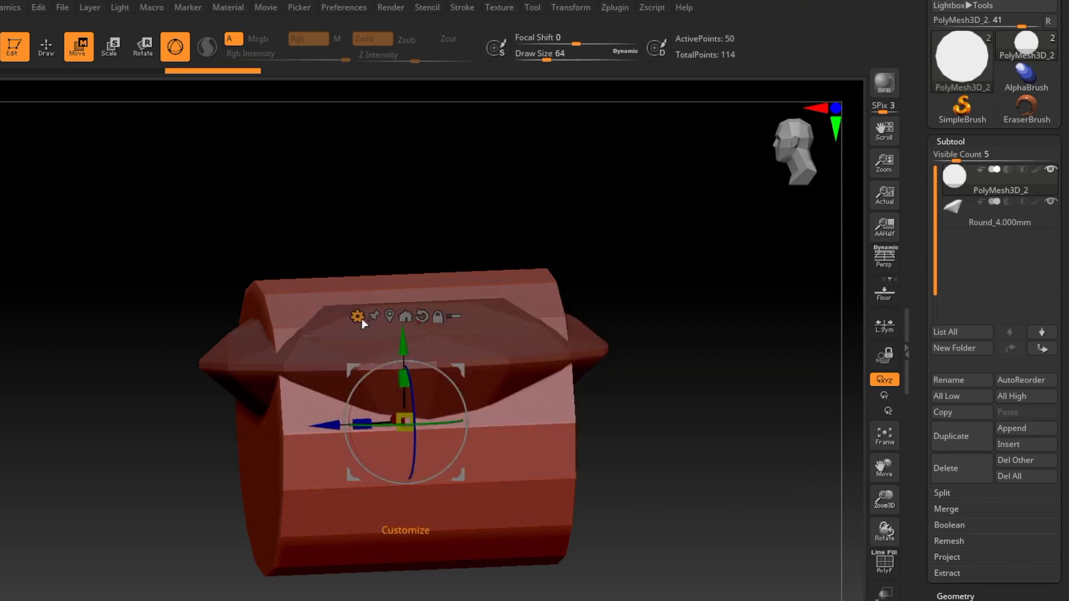
# Rotate the cylinder so it stands upright and lower it along its axis to sit beneath the gem
pyautogui.keyDown('shift'); pyautogui.moveTo(553, 418); pyautogui.dragTo(545, 386, button='right'); pyautogui.keyUp('shift')
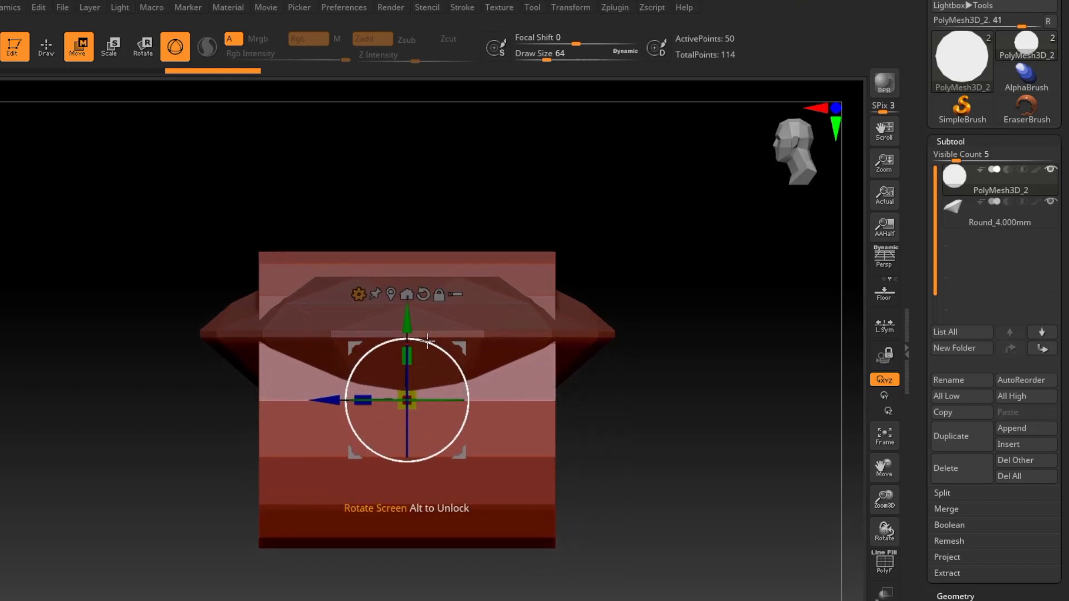
pyautogui.moveTo(427, 340); pyautogui.dragTo(466, 420)
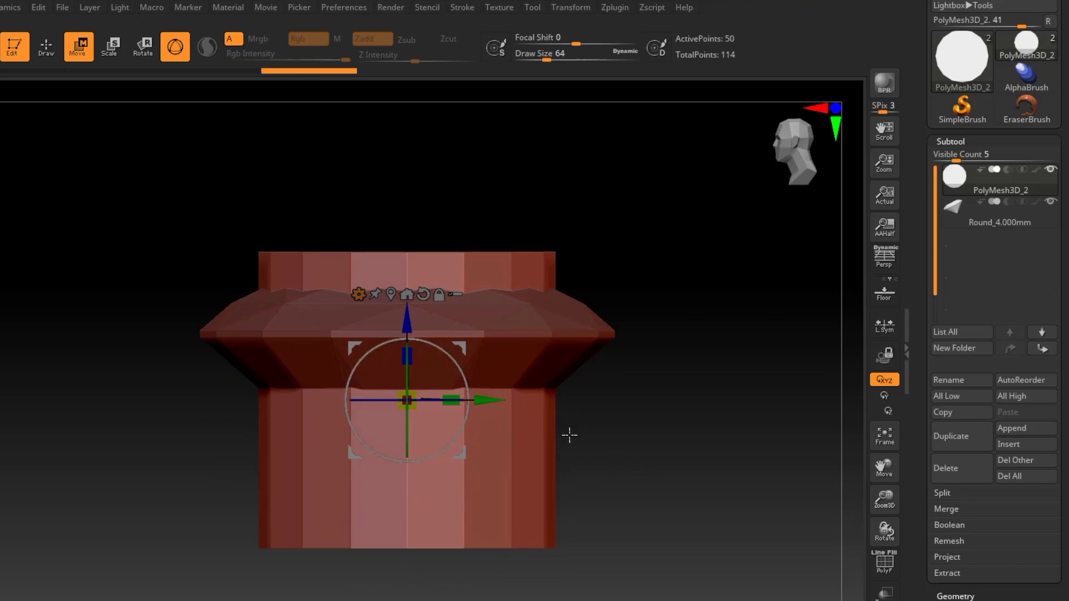
pyautogui.keyDown('ctrl'); pyautogui.moveTo(568, 434); pyautogui.dragTo(542, 303, button='right'); pyautogui.keyUp('ctrl')
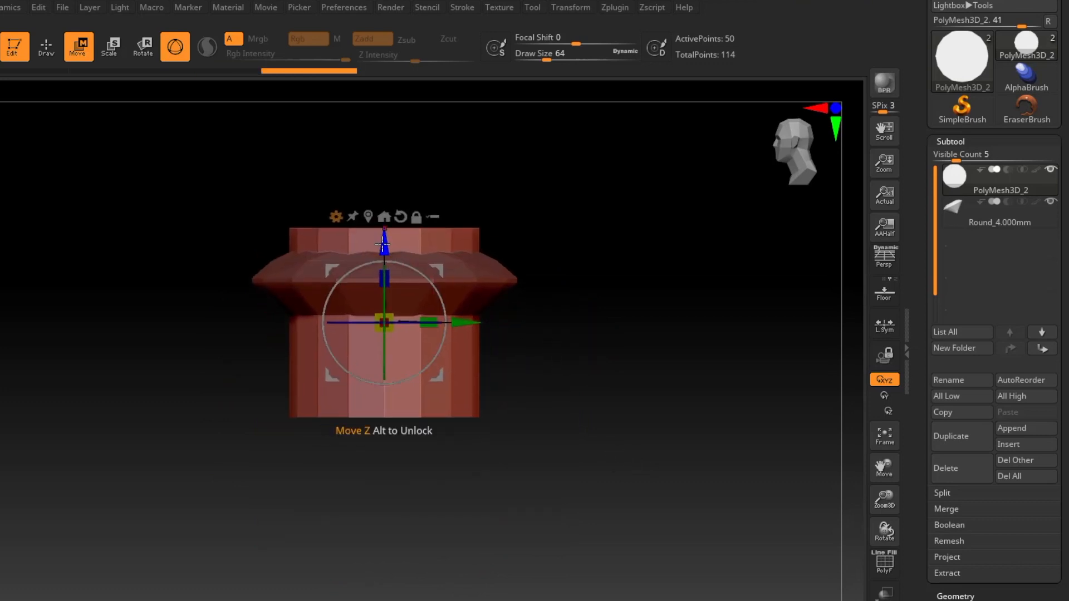
pyautogui.moveTo(397, 253); pyautogui.dragTo(384, 423)
# Scale the cylinder up uniformly so it is wider than the gem, leaving an even rim around it
pyautogui.moveTo(334, 232); pyautogui.dragTo(534, 475)
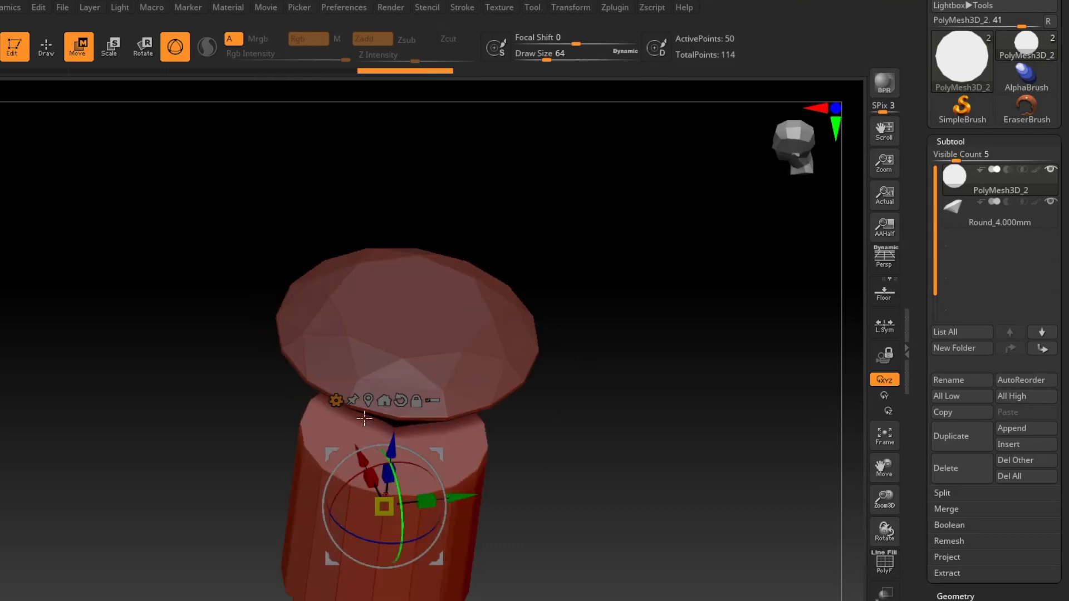
pyautogui.moveTo(492, 279); pyautogui.dragTo(486, 359)
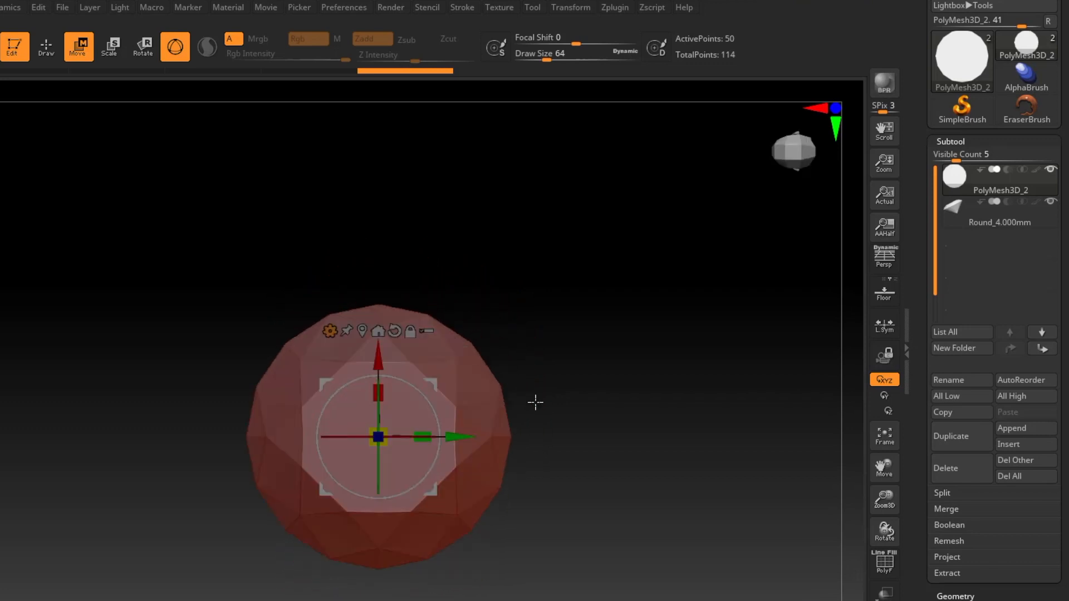
pyautogui.keyDown('alt'); pyautogui.moveTo(536, 403); pyautogui.dragTo(546, 363); pyautogui.keyUp('alt')
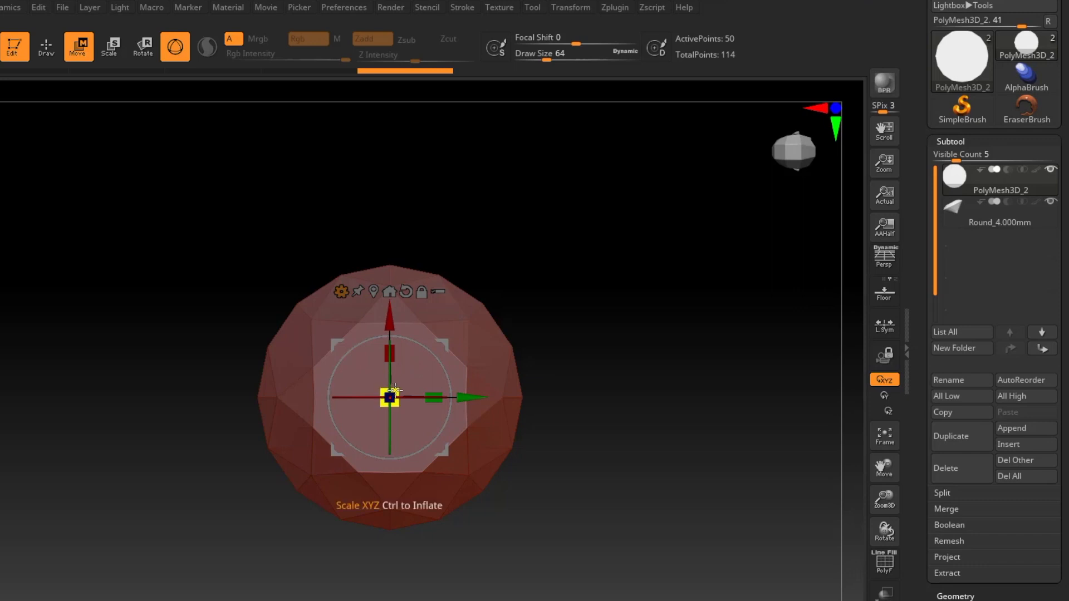
pyautogui.moveTo(395, 388); pyautogui.dragTo(507, 346)
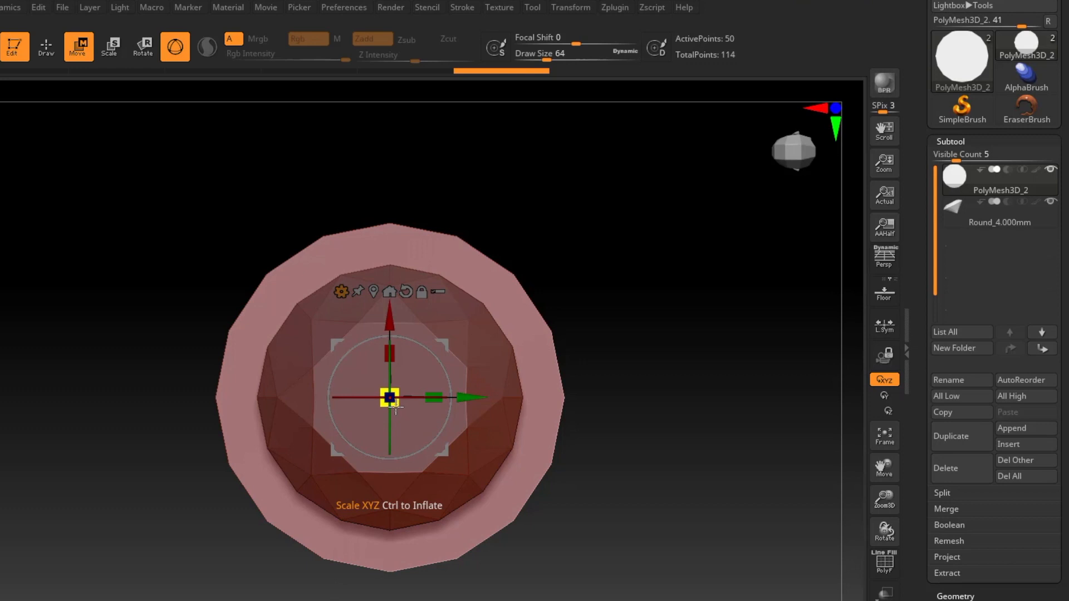
pyautogui.moveTo(395, 408)
pyautogui.mouseDown()
pyautogui.moveTo(405, 421)
pyautogui.moveTo(391, 404)
pyautogui.moveTo(400, 406)
pyautogui.mouseUp()
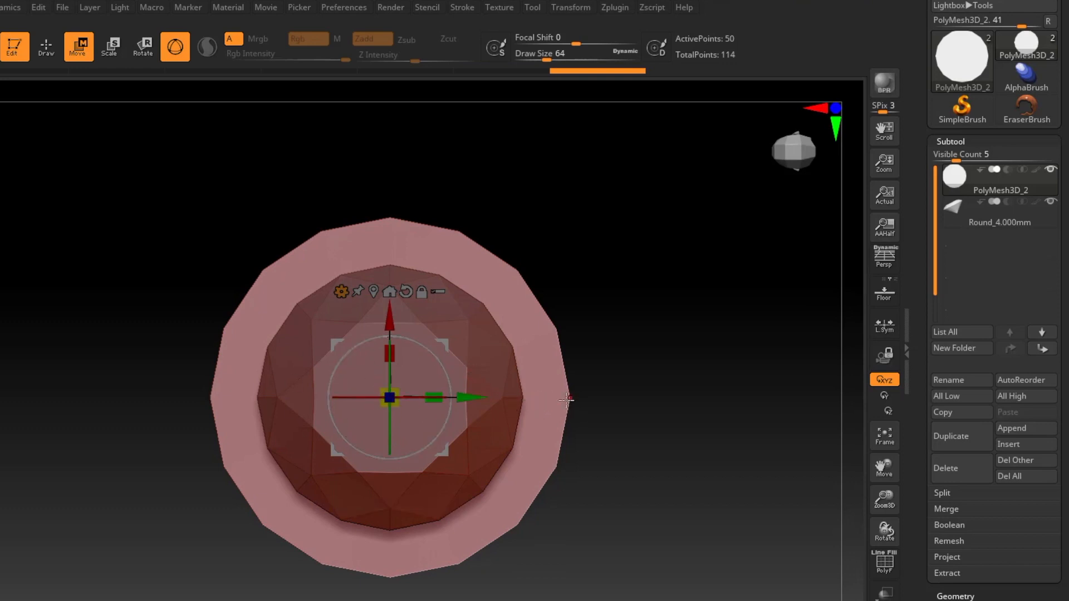
pyautogui.moveTo(396, 403); pyautogui.dragTo(400, 407)
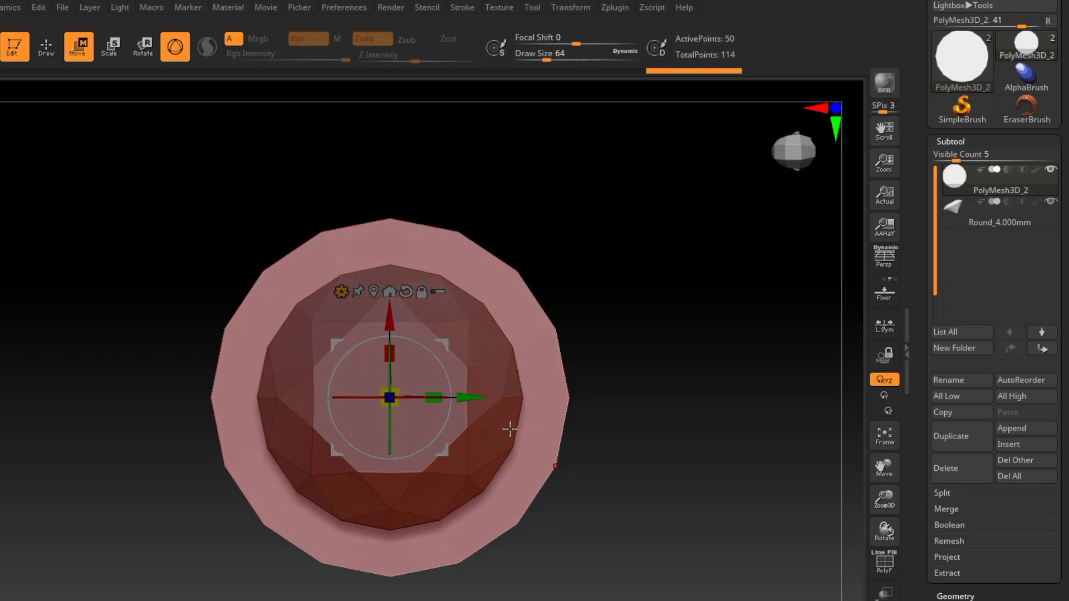
# Switch the cylinder's transform type from Gizmo 3D to Cylinder 3D to expose its shape parameters
pyautogui.moveTo(510, 429); pyautogui.dragTo(577, 482)
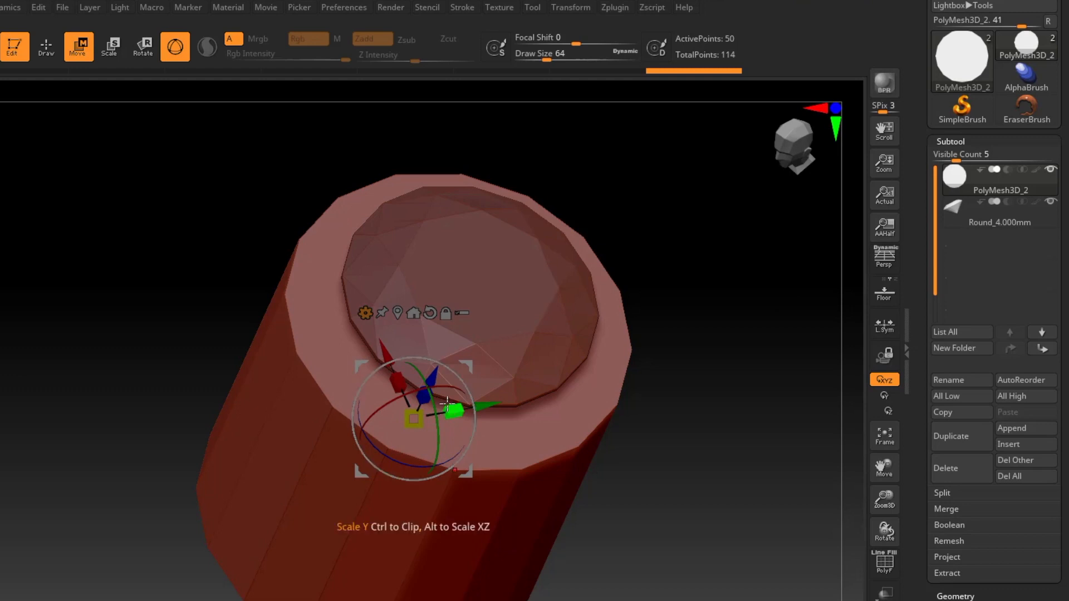
pyautogui.click(365, 312)
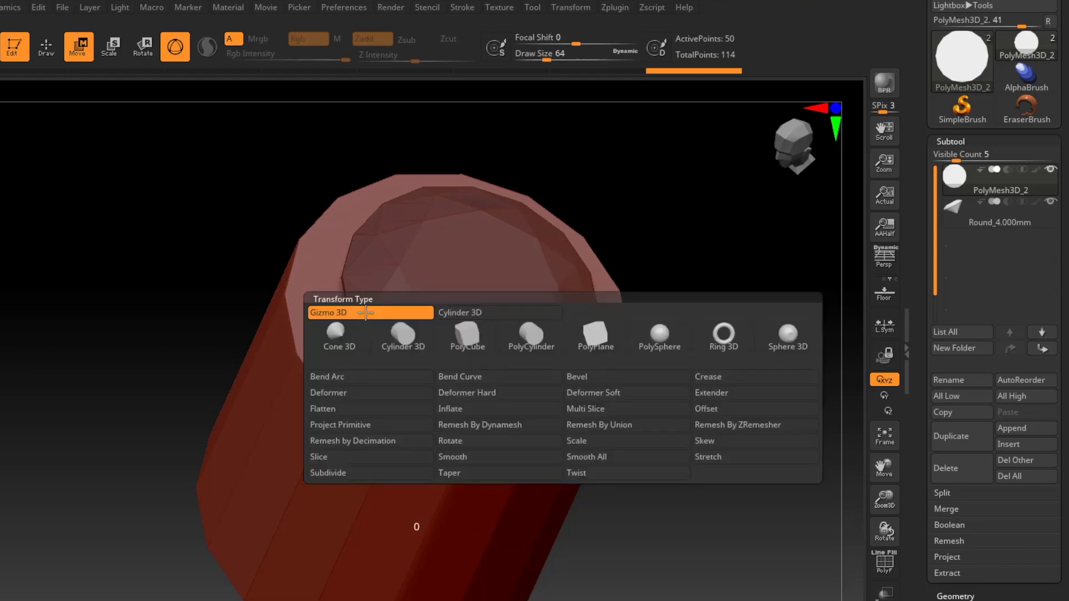
pyautogui.click(476, 315)
pyautogui.moveTo(252, 311); pyautogui.dragTo(253, 362)
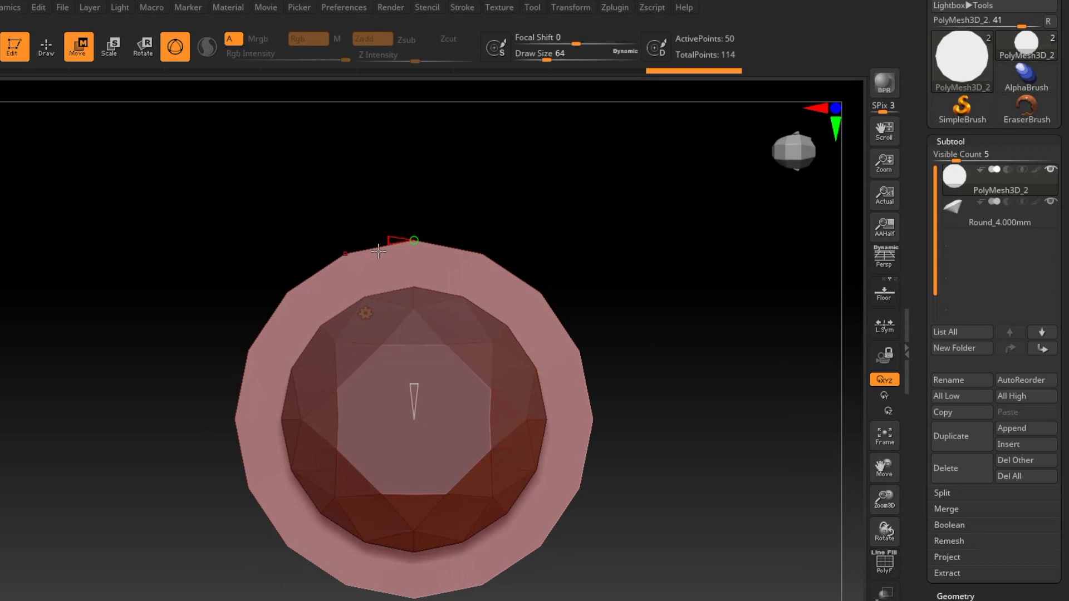
pyautogui.moveTo(474, 348); pyautogui.dragTo(493, 382)
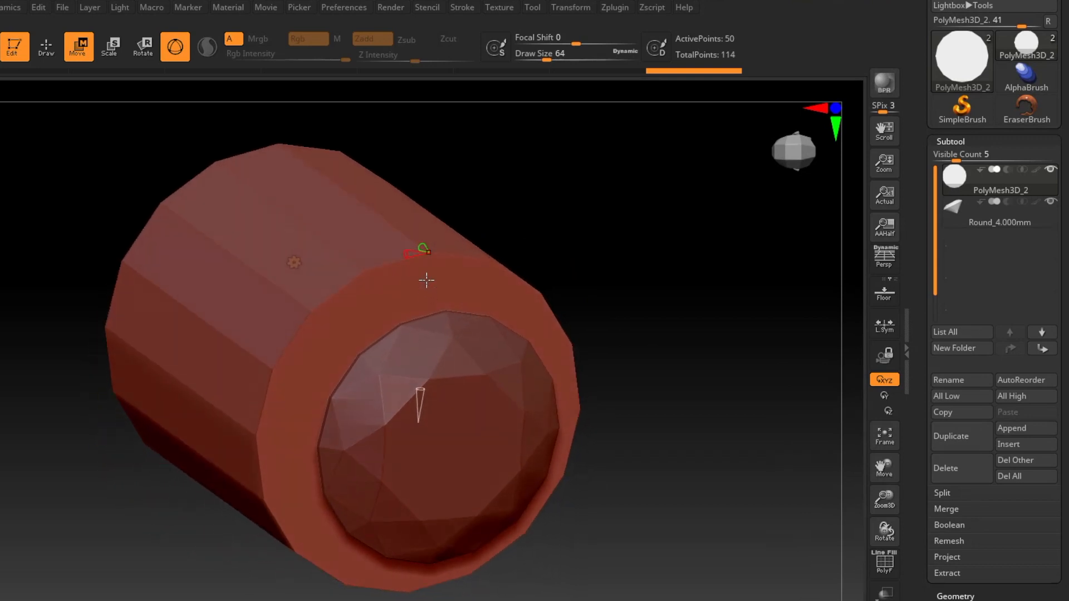
pyautogui.moveTo(415, 351); pyautogui.dragTo(412, 291)
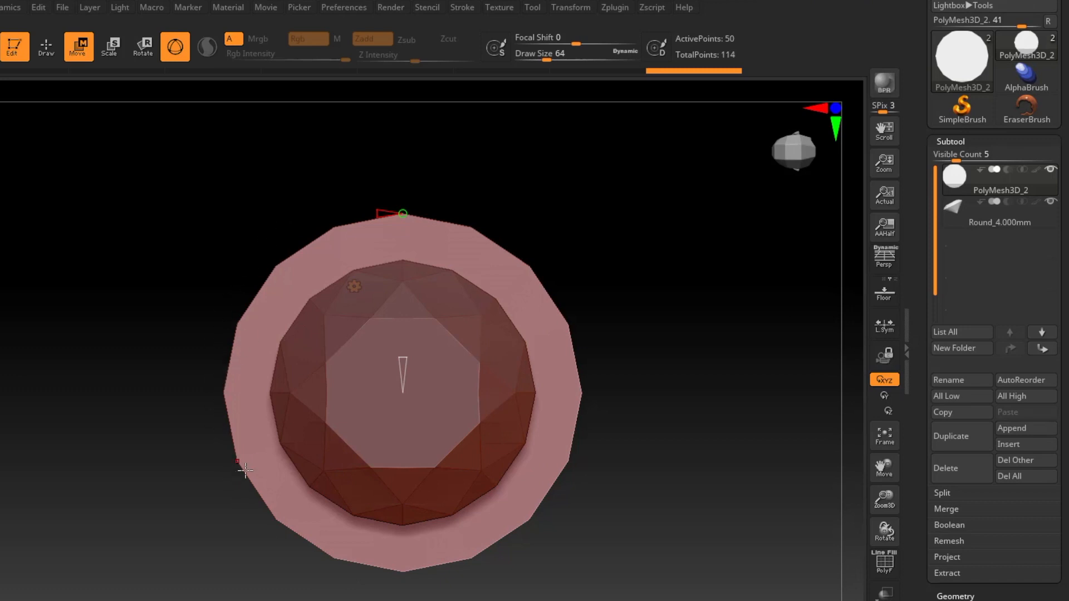
# Turn on the PolyFrame display and examine the cylinder's polygon divisions and parameter handles
pyautogui.moveTo(375, 215)
pyautogui.moveTo(287, 251); pyautogui.dragTo(305, 272)
pyautogui.moveTo(497, 272)
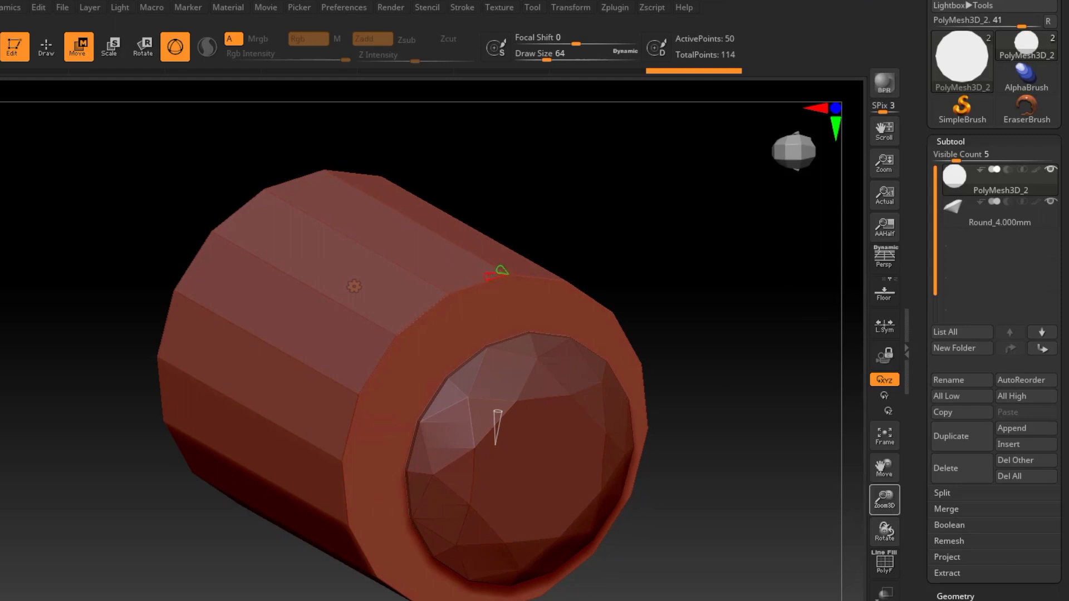
pyautogui.click(884, 563)
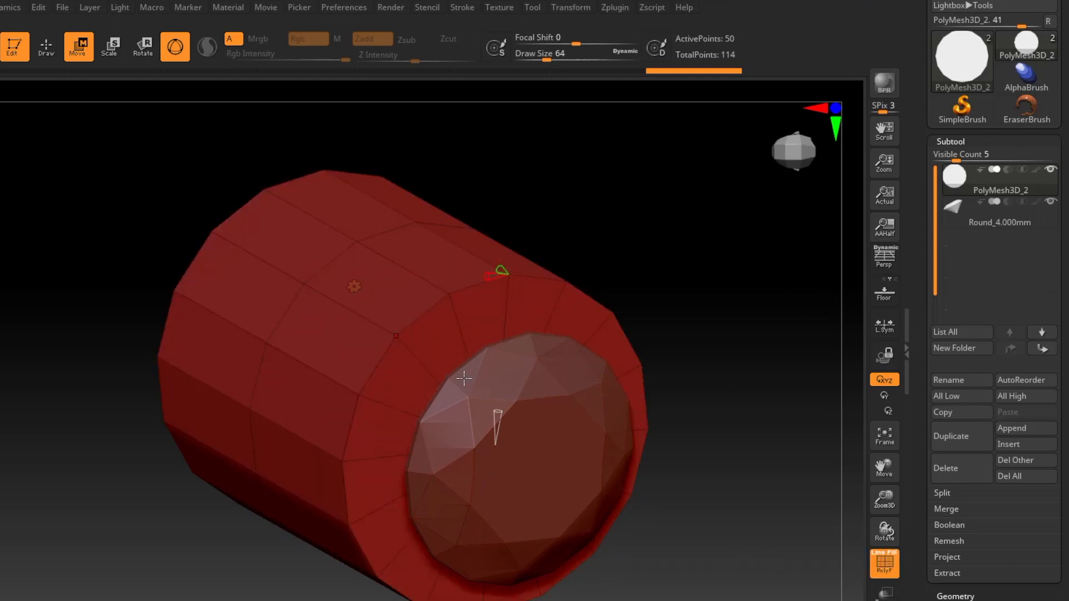
pyautogui.moveTo(488, 277)
pyautogui.moveTo(427, 415); pyautogui.dragTo(452, 372, button='right')
pyautogui.moveTo(480, 266)
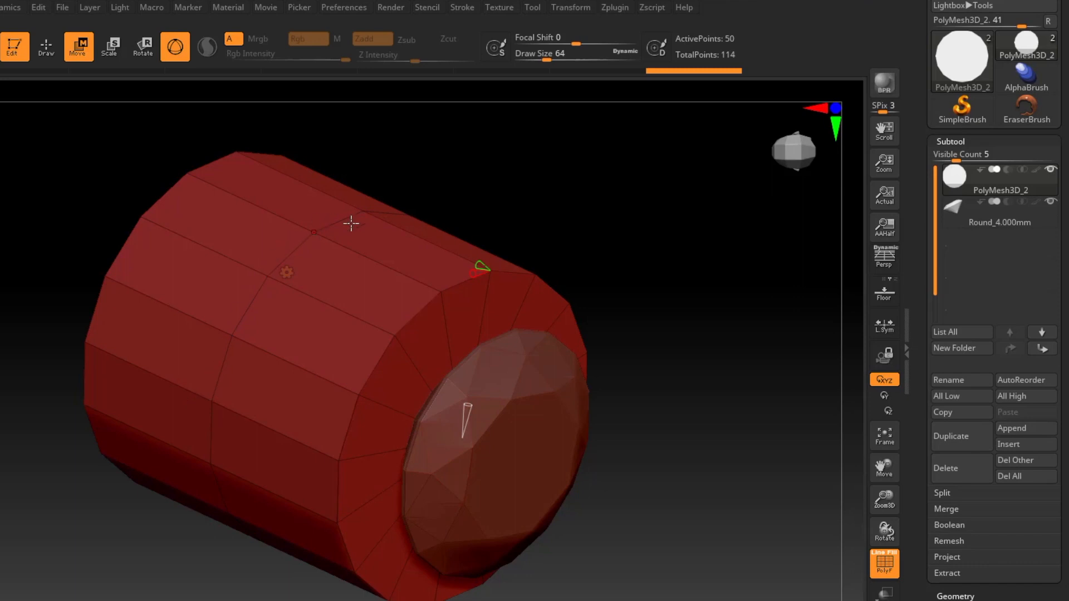
# Raise the cylinder's HDivide value to 24 so its round outline gets more sides
pyautogui.moveTo(480, 265); pyautogui.dragTo(471, 261)
pyautogui.hotkey('ctrl', 'z')
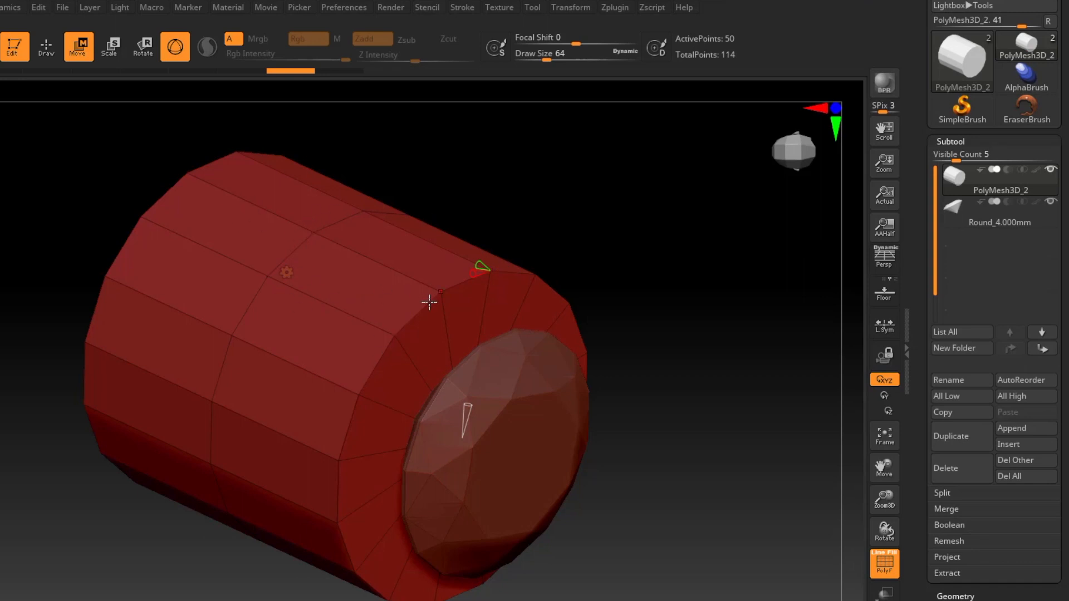
pyautogui.moveTo(471, 276)
pyautogui.moveTo(471, 276); pyautogui.dragTo(470, 274)
pyautogui.moveTo(437, 351); pyautogui.dragTo(398, 362, button='right')
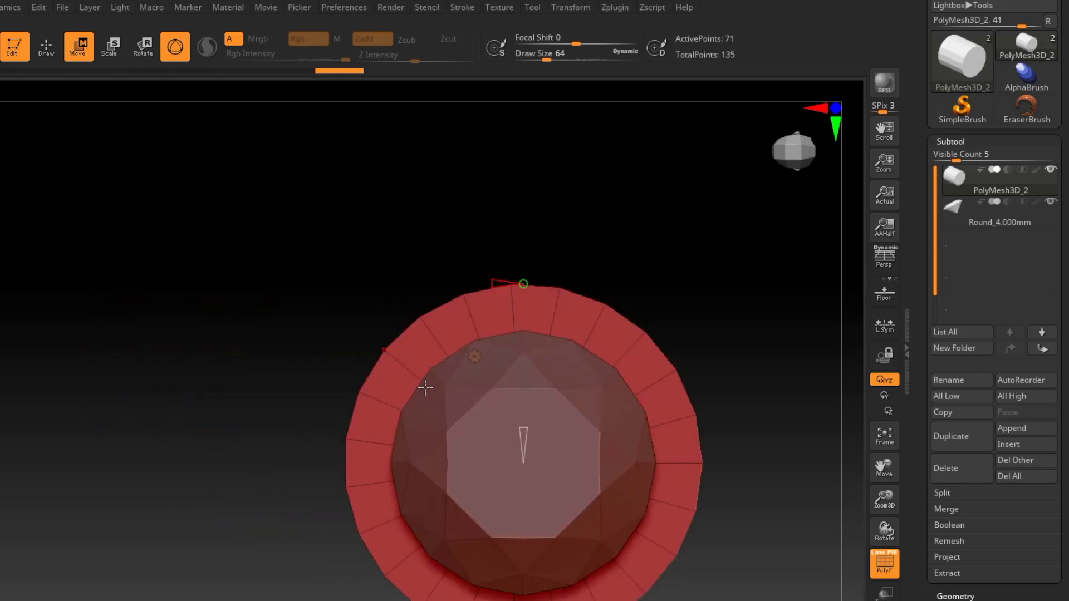
pyautogui.keyDown('alt'); pyautogui.moveTo(429, 396); pyautogui.dragTo(333, 313, button='right'); pyautogui.keyUp('alt')
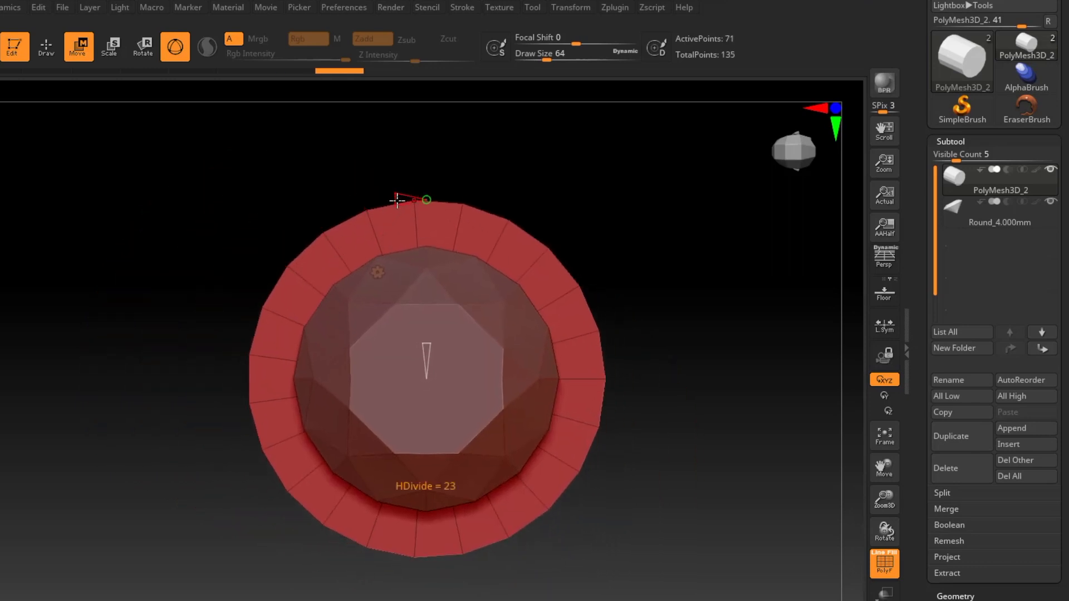
pyautogui.moveTo(396, 199); pyautogui.dragTo(396, 199)
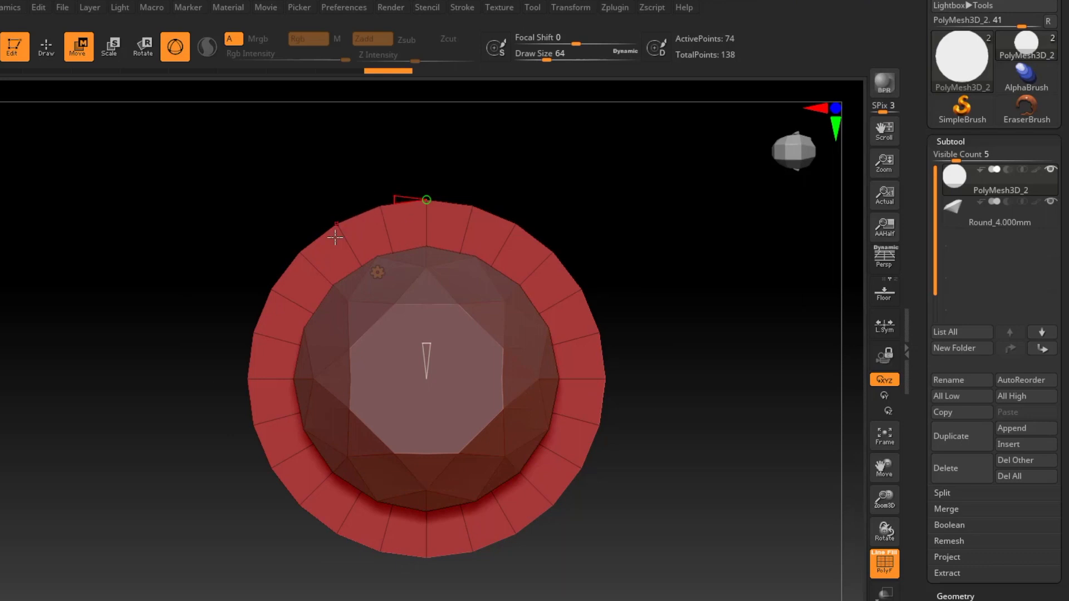
# Set the cylinder's inner radius to 0.75, hollowing it so the opening just surrounds the gem's outline
pyautogui.moveTo(353, 232); pyautogui.dragTo(560, 386, button='right')
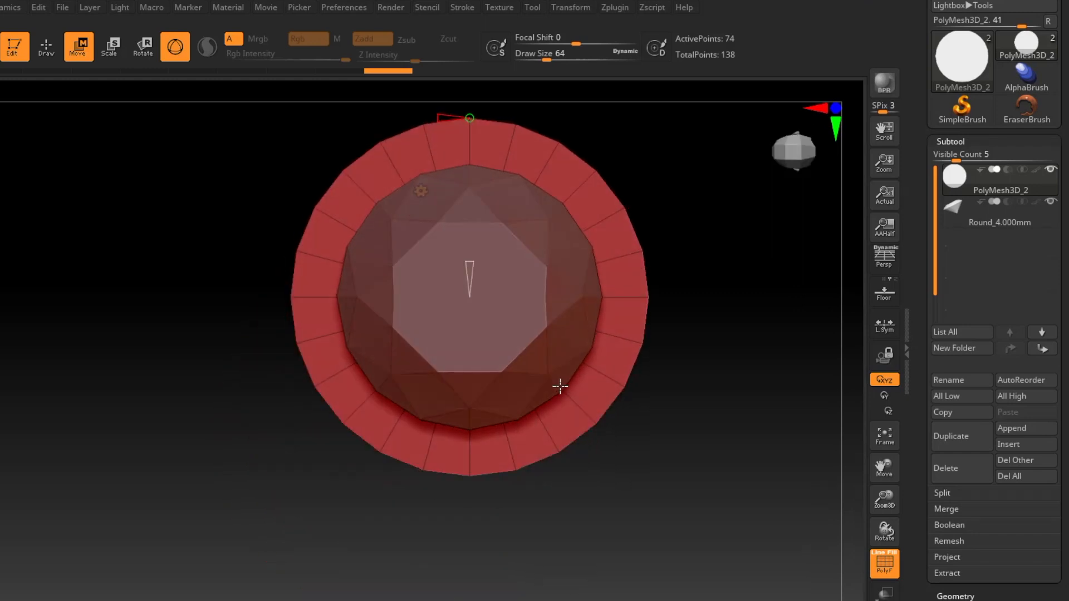
pyautogui.keyDown('alt'); pyautogui.moveTo(600, 345); pyautogui.dragTo(555, 439, button='right'); pyautogui.keyUp('alt')
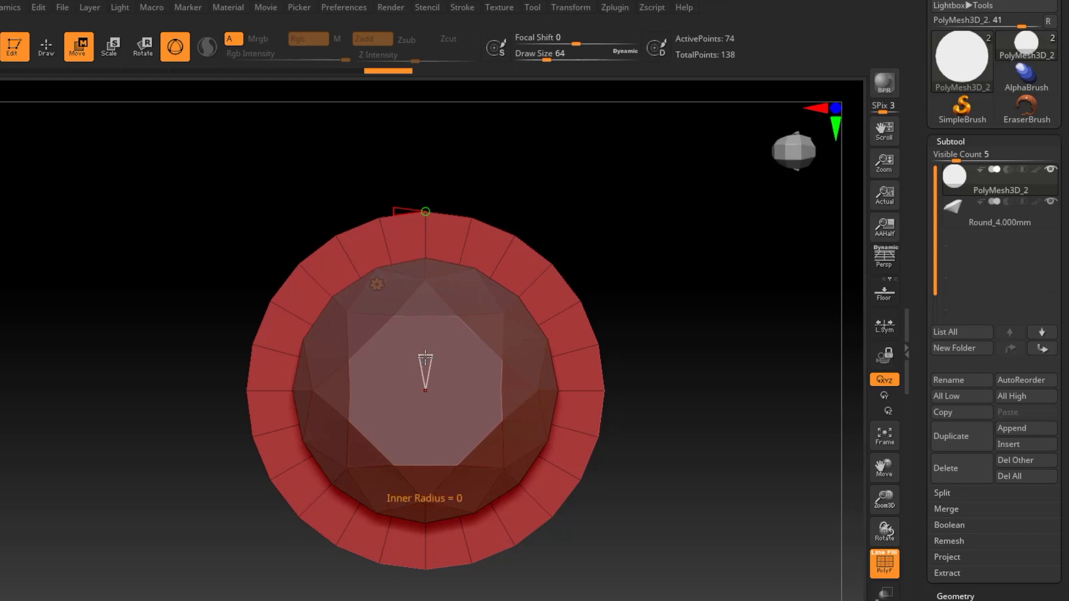
pyautogui.moveTo(426, 357); pyautogui.dragTo(422, 287)
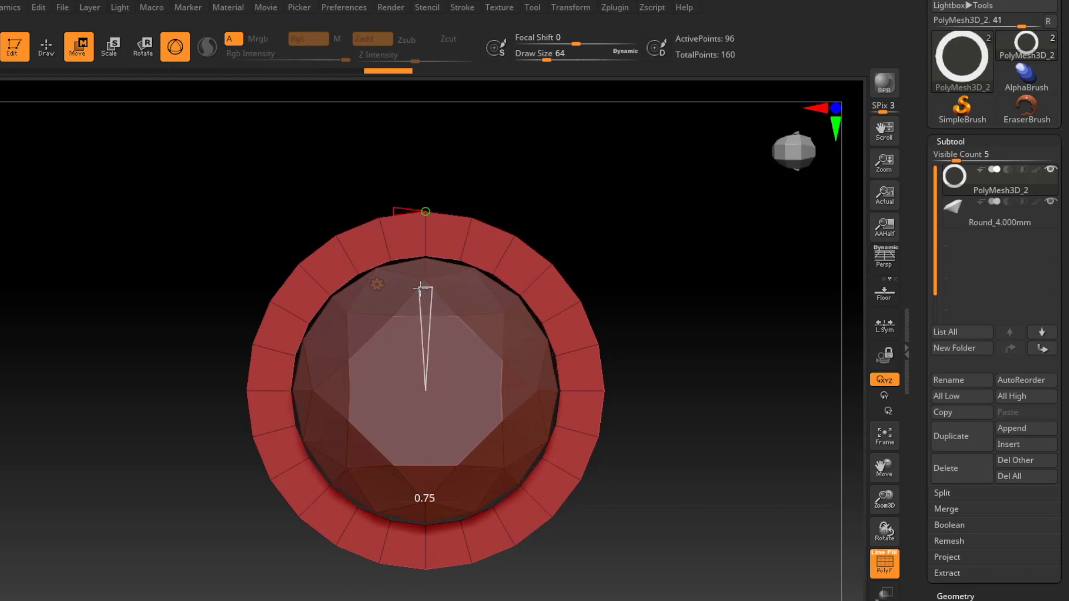
pyautogui.moveTo(421, 288); pyautogui.dragTo(421, 288)
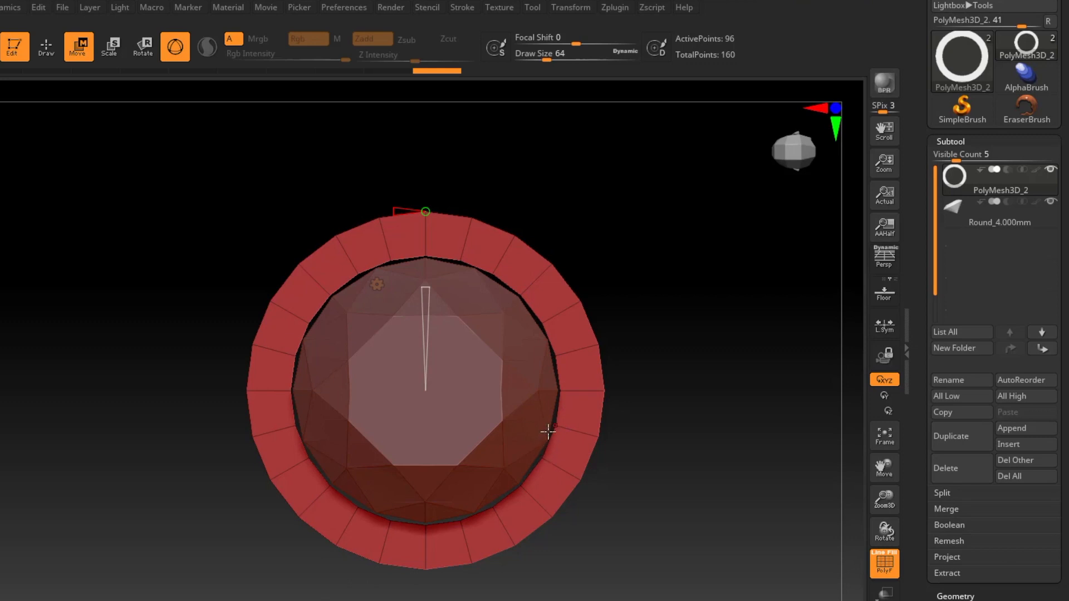
# Return to the Gizmo 3D transform and shorten the hollow cylinder along its Z axis until its rim drops to the gem's lower tip
pyautogui.moveTo(383, 349)
pyautogui.mouseDown(button='right')
pyautogui.moveTo(508, 444)
pyautogui.moveTo(500, 406)
pyautogui.moveTo(404, 415)
pyautogui.moveTo(413, 425)
pyautogui.moveTo(409, 371)
pyautogui.moveTo(436, 382)
pyautogui.moveTo(374, 341)
pyautogui.mouseUp(button='right')
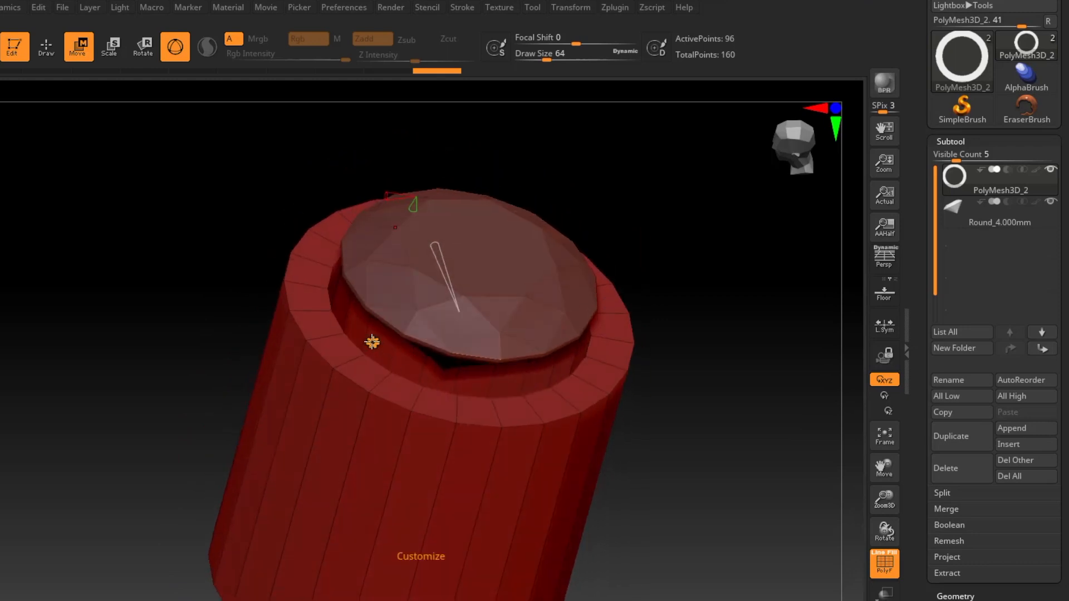
pyautogui.click(372, 342)
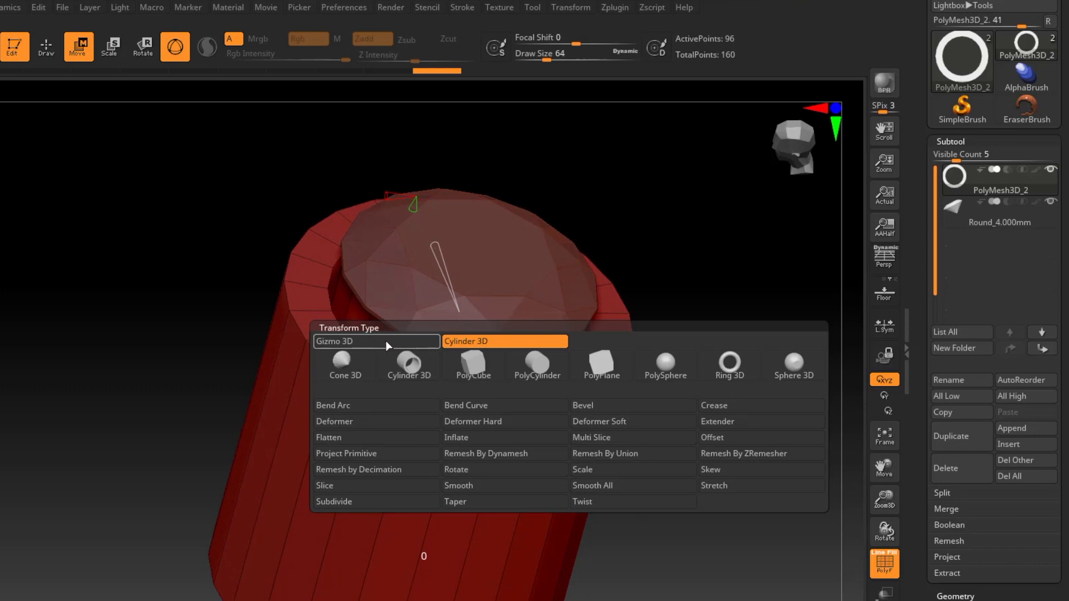
pyautogui.click(394, 339)
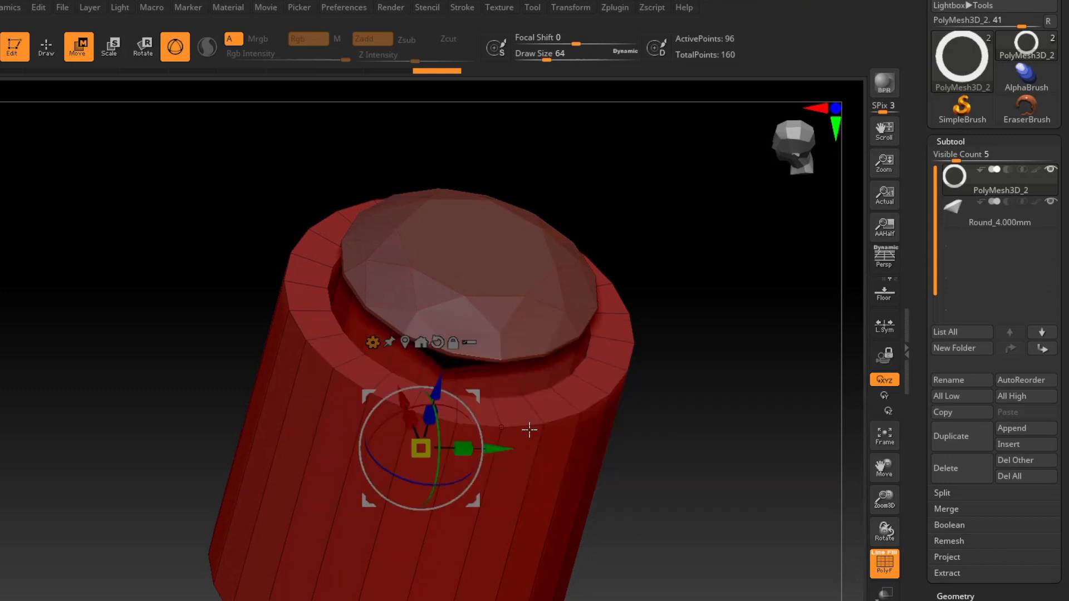
pyautogui.keyDown('shift'); pyautogui.moveTo(687, 449); pyautogui.dragTo(507, 314, button='right'); pyautogui.keyUp('shift')
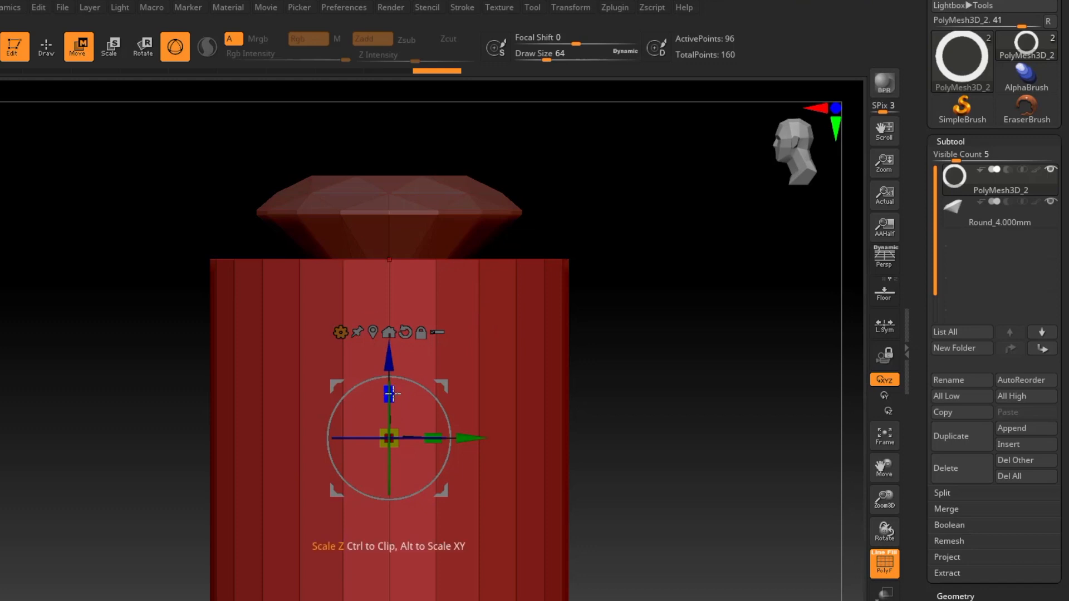
pyautogui.moveTo(390, 394); pyautogui.dragTo(386, 472)
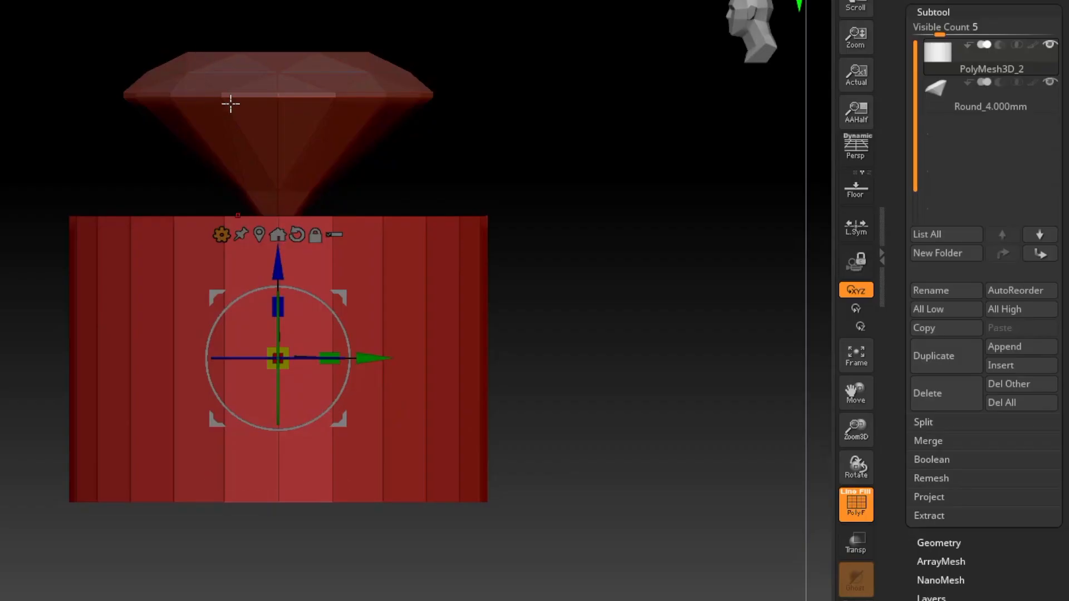
# Turn on transparency and raise the hollow cylinder along its axis until its rim sits slightly below the gem's flat top
pyautogui.click(854, 547)
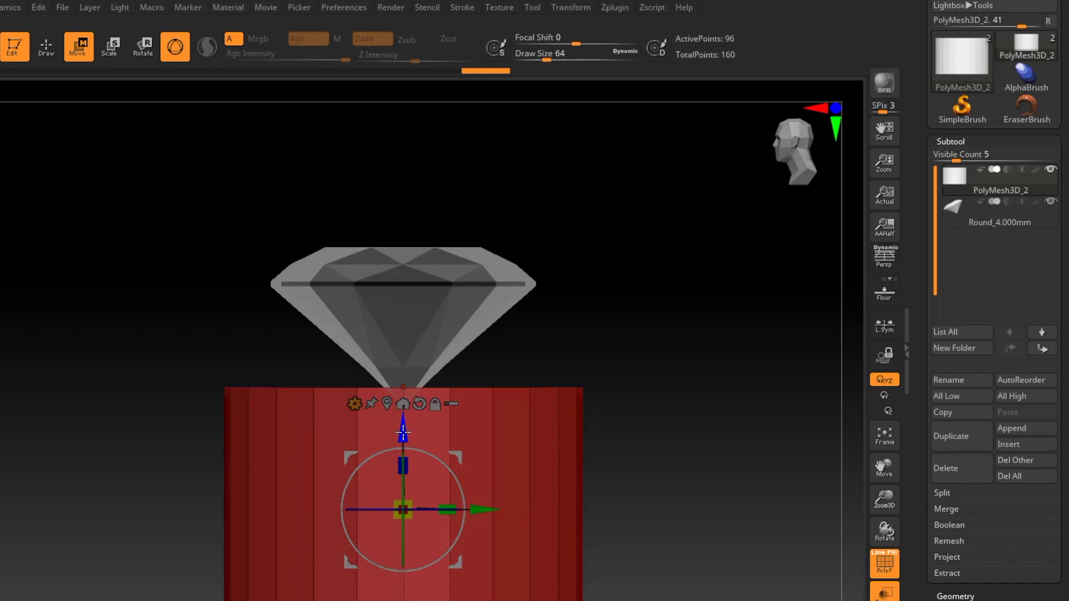
pyautogui.moveTo(403, 432); pyautogui.dragTo(409, 301)
pyautogui.keyDown('ctrl'); pyautogui.moveTo(561, 353); pyautogui.dragTo(605, 375, button='right'); pyautogui.keyUp('ctrl')
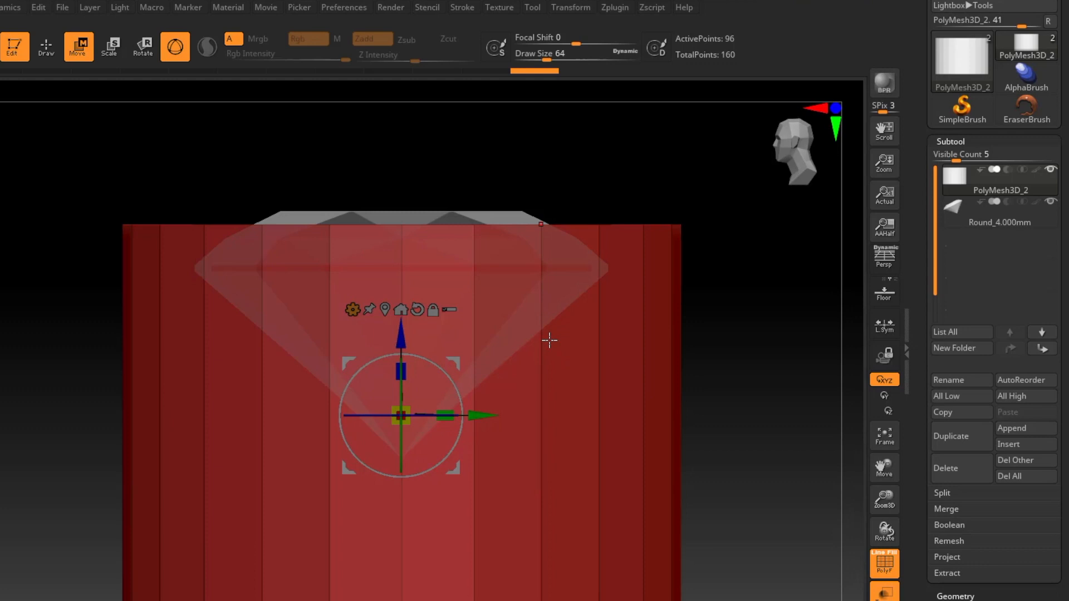
pyautogui.moveTo(518, 323)
pyautogui.mouseDown(button='right')
pyautogui.moveTo(589, 397)
pyautogui.moveTo(595, 368)
pyautogui.moveTo(592, 415)
pyautogui.mouseUp(button='right')
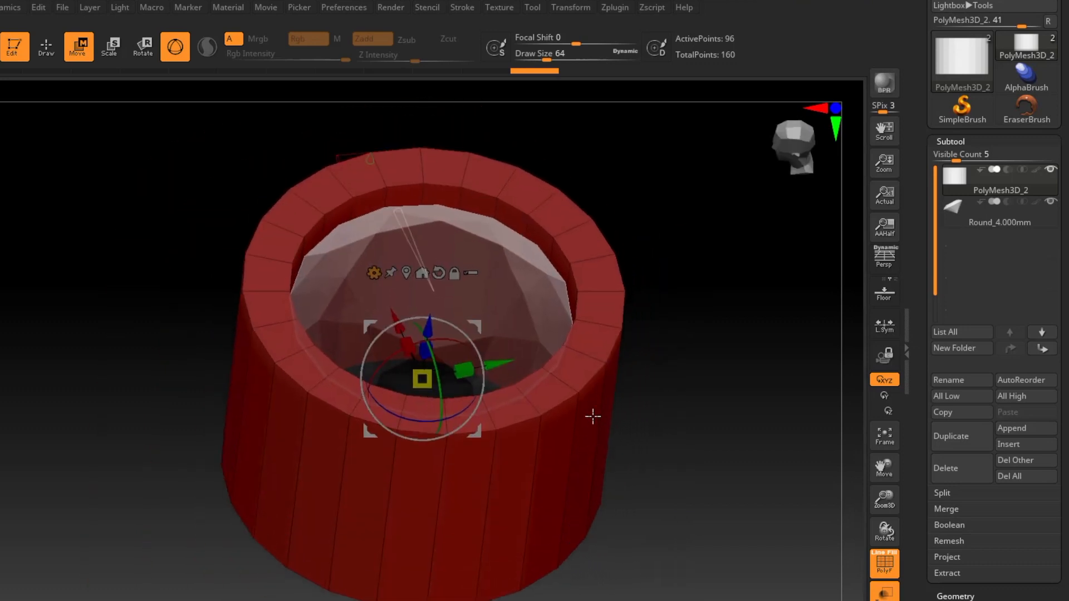
# Return to Draw mode and select the ZModeler brush for editing the hollow cylinder
pyautogui.click(45, 52)
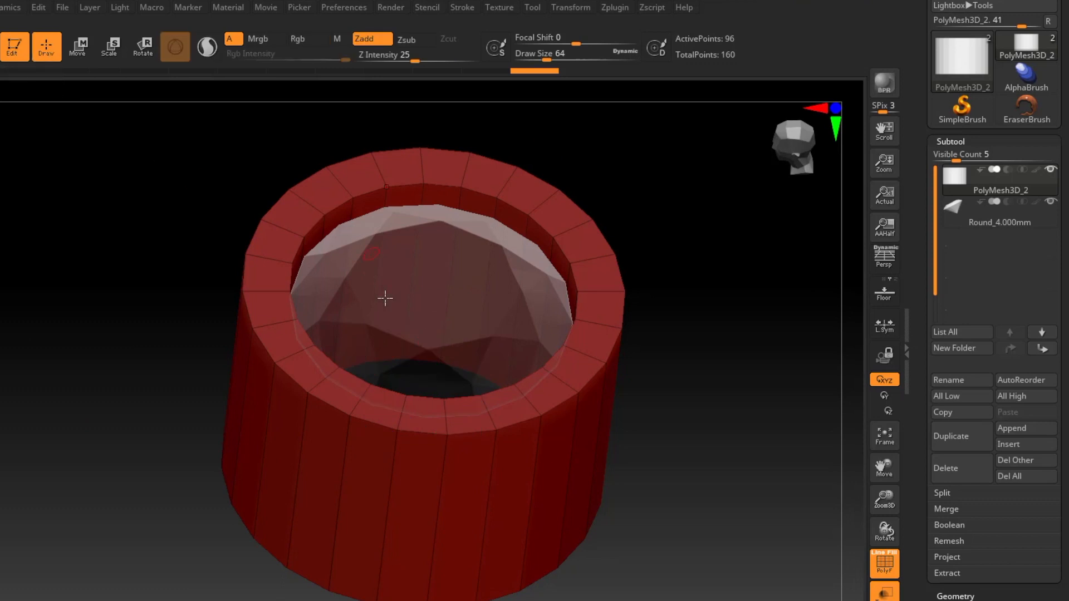
pyautogui.moveTo(384, 298)
pyautogui.mouseDown(button='right')
pyautogui.moveTo(460, 346)
pyautogui.moveTo(458, 324)
pyautogui.moveTo(463, 382)
pyautogui.moveTo(477, 384)
pyautogui.moveTo(451, 380)
pyautogui.moveTo(463, 384)
pyautogui.mouseUp(button='right')
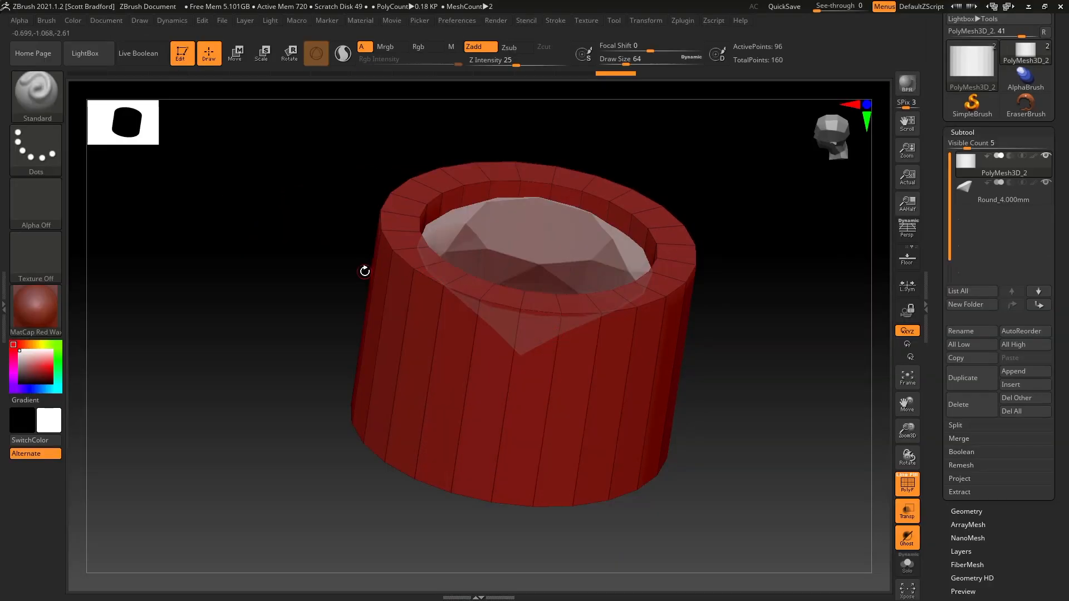
pyautogui.press('b')
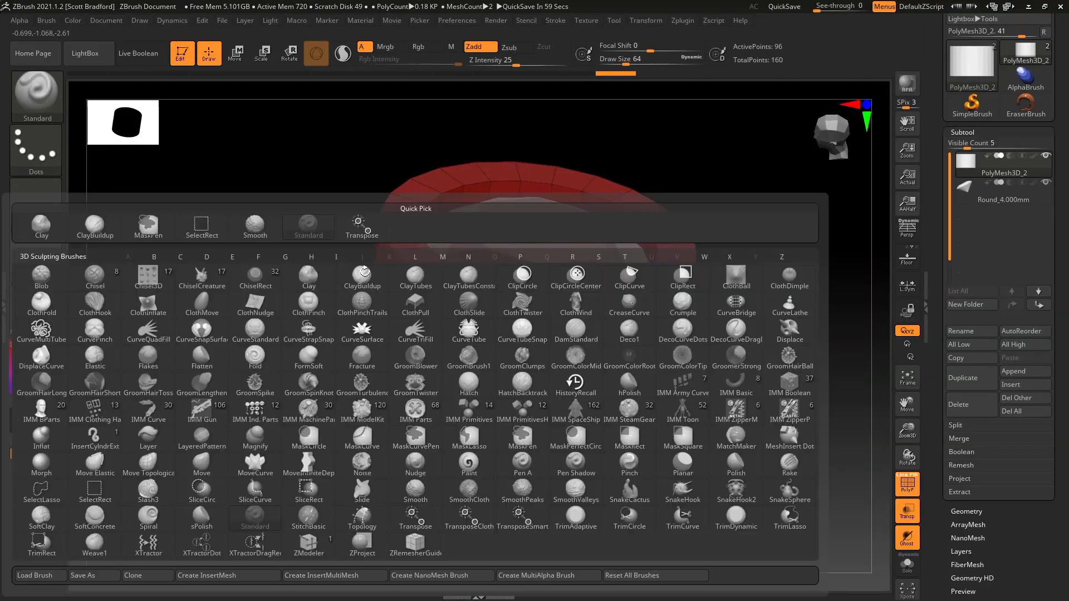
pyautogui.press('z')
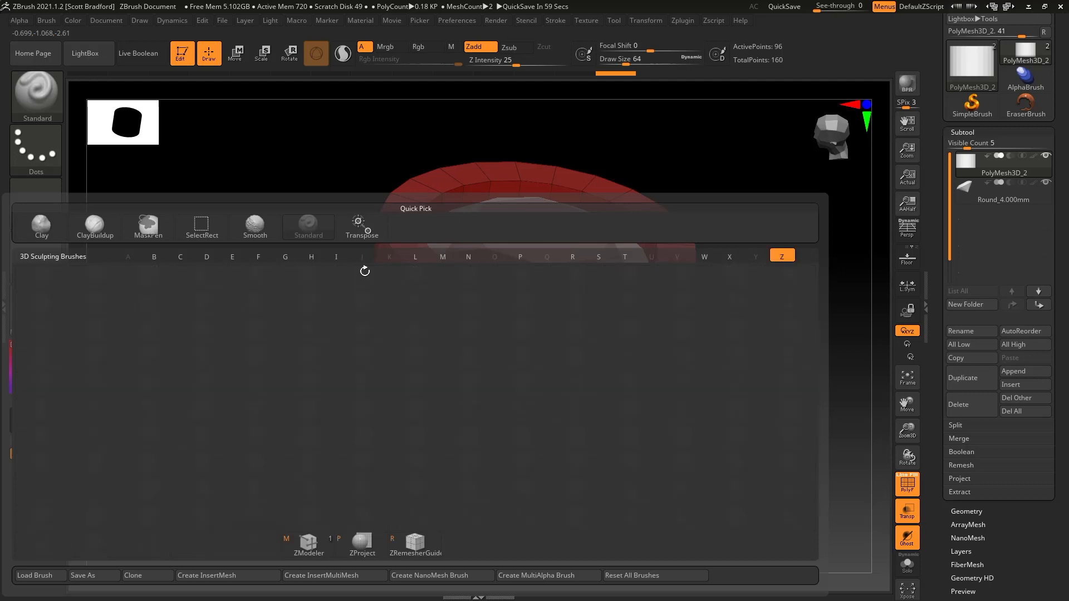
pyautogui.press('m')
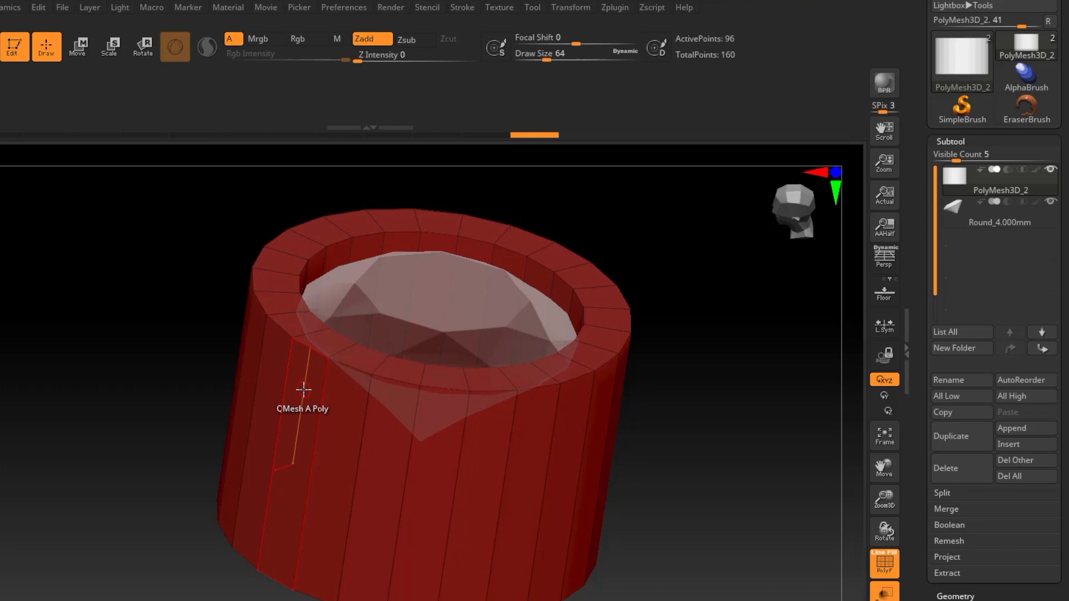
# Examine the ZModeler polygon and edge actions, and look for a vertical edge on the cylinder's inner wall suited to Insert EdgeLoop
pyautogui.press('space')
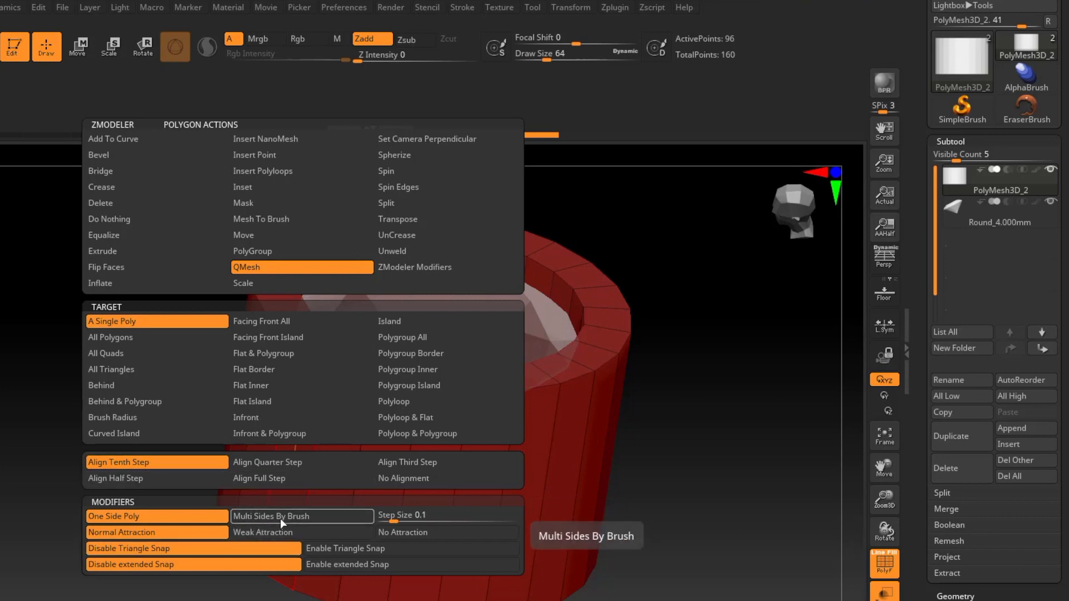
pyautogui.press('space')
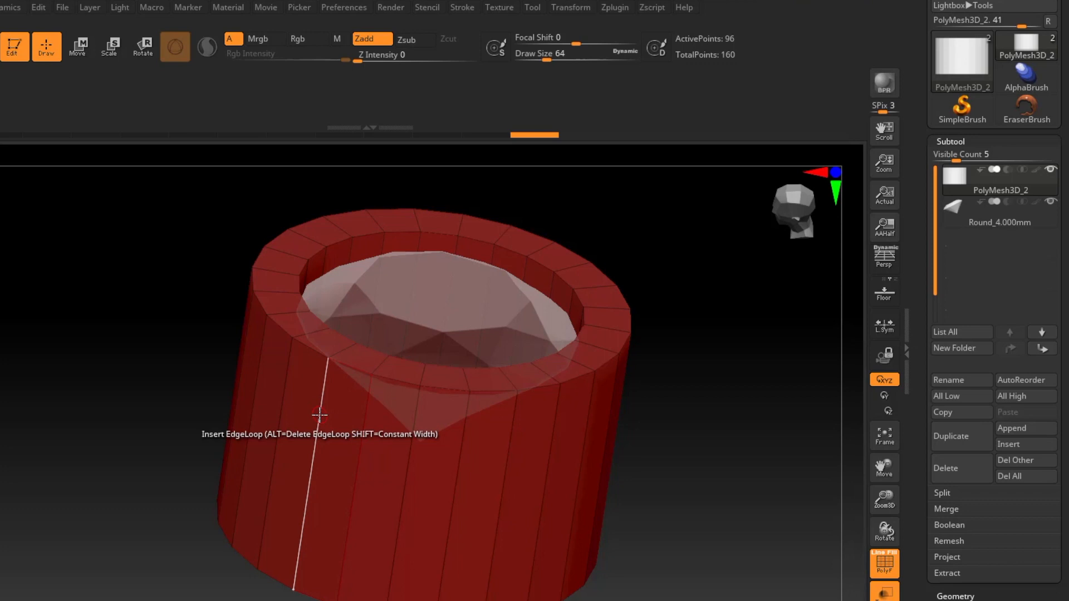
pyautogui.press('space')
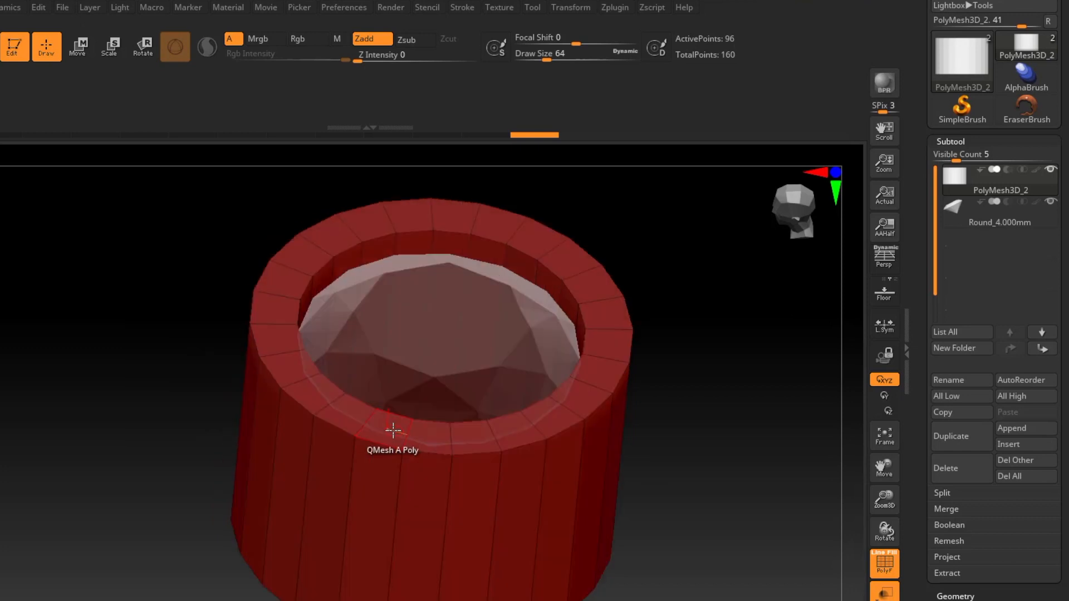
pyautogui.moveTo(437, 394); pyautogui.dragTo(526, 475, button='right')
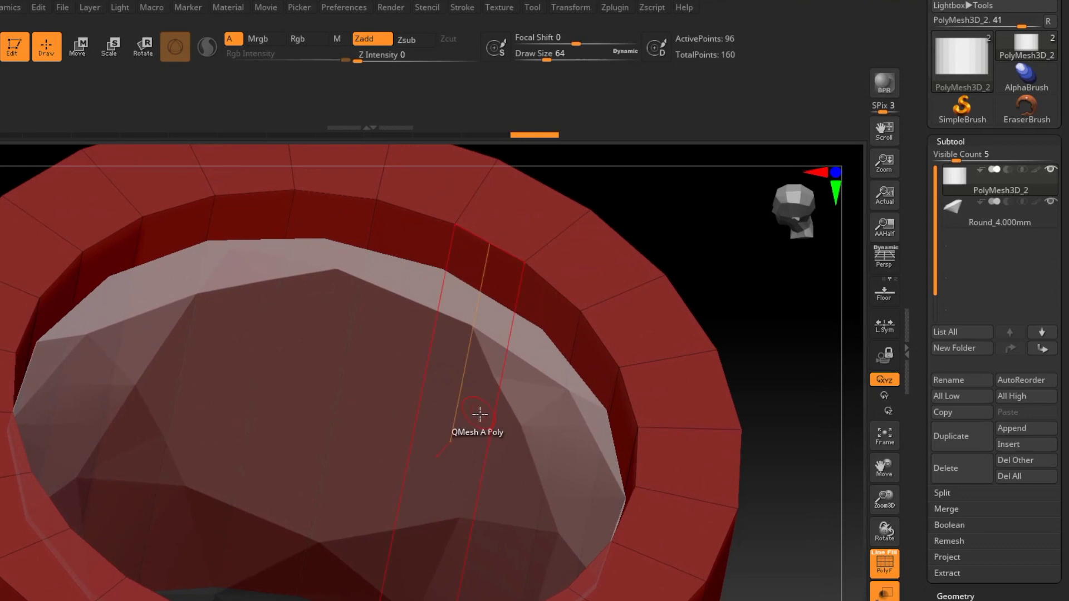
pyautogui.keyDown('alt'); pyautogui.moveTo(479, 411); pyautogui.dragTo(475, 377, button='right'); pyautogui.keyUp('alt')
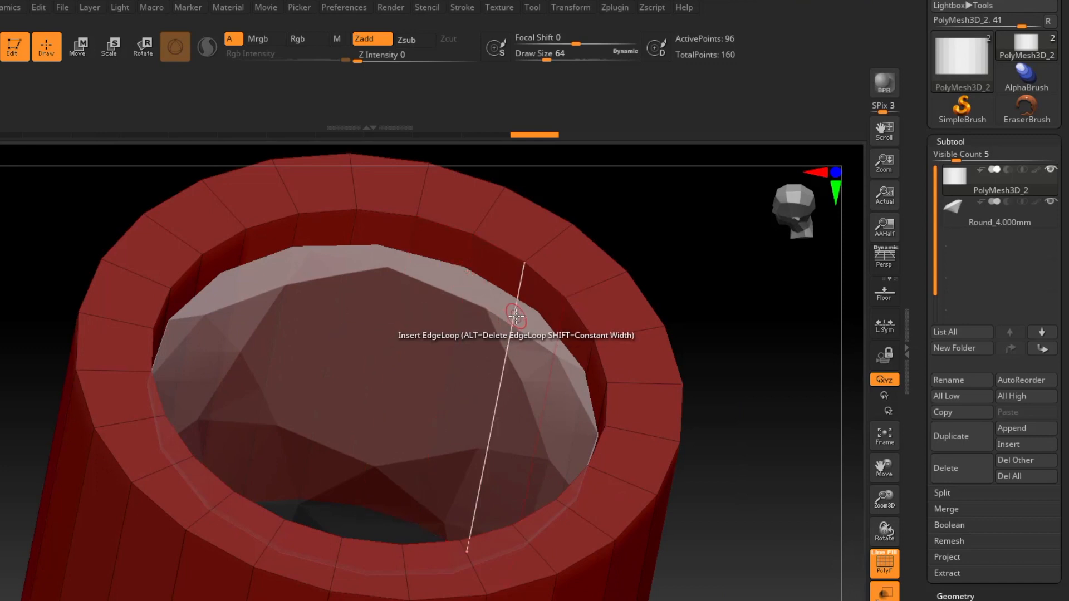
pyautogui.moveTo(510, 308)
pyautogui.keyDown('ctrl'); pyautogui.mouseDown(button='right')
pyautogui.moveTo(511, 370)
pyautogui.moveTo(509, 329)
pyautogui.mouseUp(button='right'); pyautogui.keyUp('ctrl')
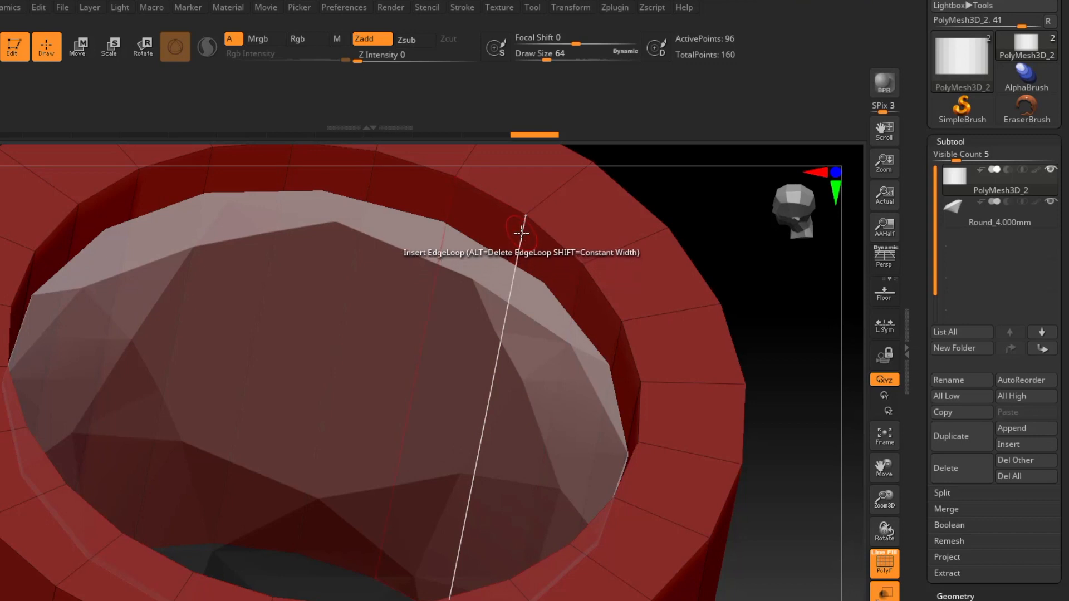
# Insert an edge loop around the cylinder's inner wall, slightly below the rim, at about the gem's girdle height
pyautogui.click(521, 232)
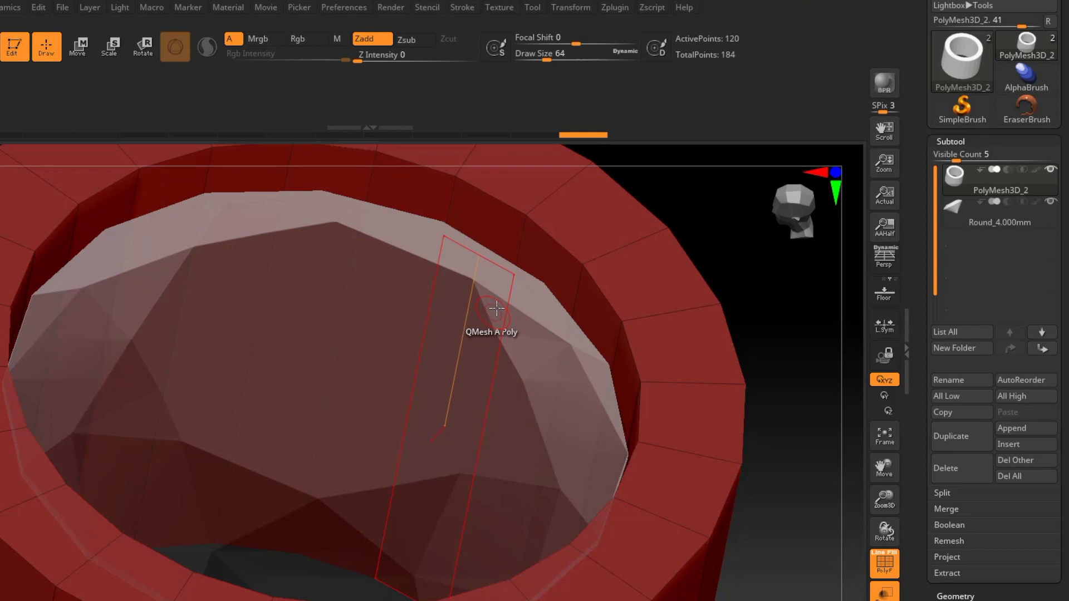
pyautogui.keyDown('ctrl'); pyautogui.moveTo(413, 415); pyautogui.dragTo(462, 387, button='right'); pyautogui.keyUp('ctrl')
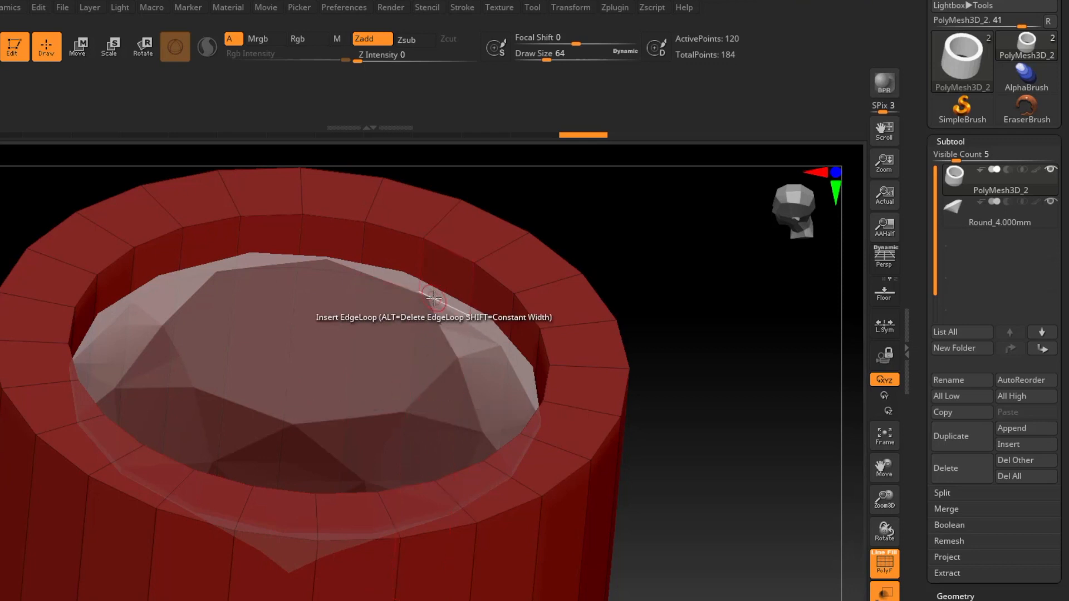
pyautogui.keyDown('ctrl'); pyautogui.moveTo(376, 415); pyautogui.dragTo(370, 289, button='right'); pyautogui.keyUp('ctrl')
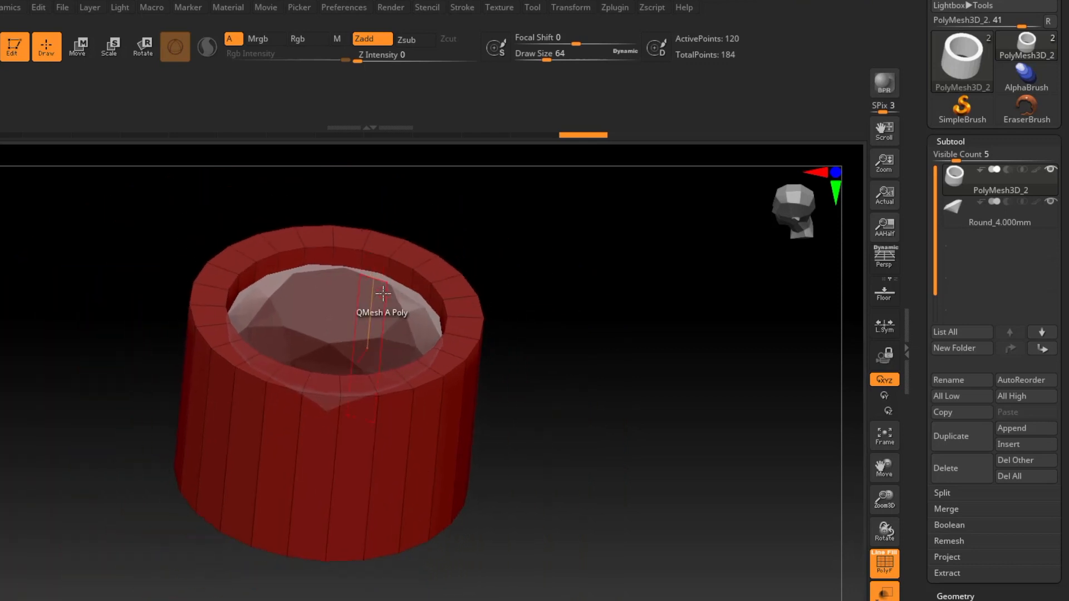
# Hide one half of the cylinder in top view and examine the inner edge loop's height against the gem's girdle
pyautogui.keyDown('alt'); pyautogui.moveTo(408, 347); pyautogui.dragTo(426, 438, button='right'); pyautogui.keyUp('alt')
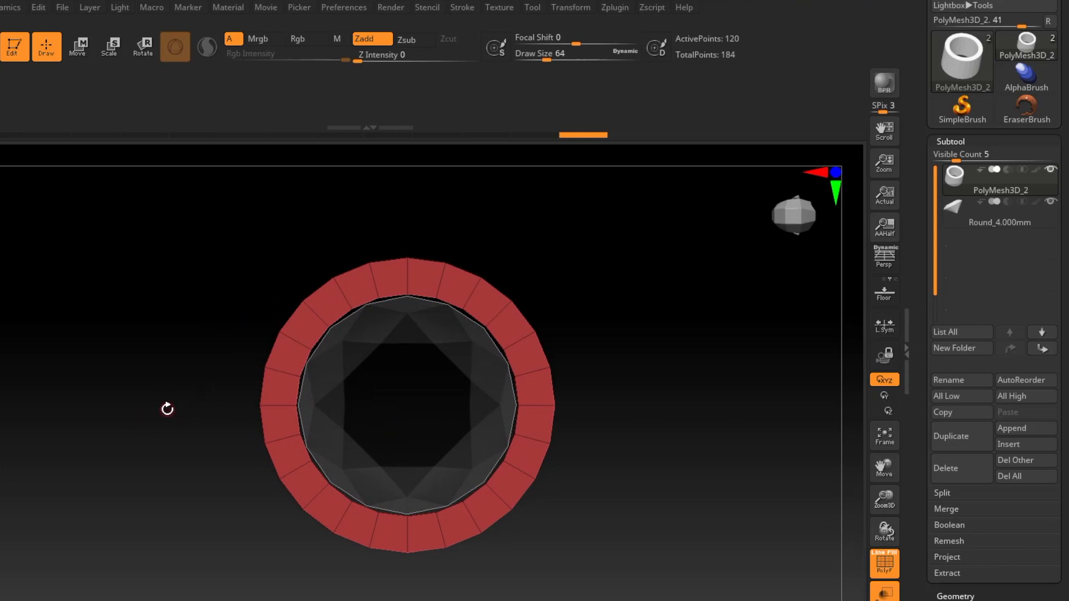
pyautogui.press('ctrl')
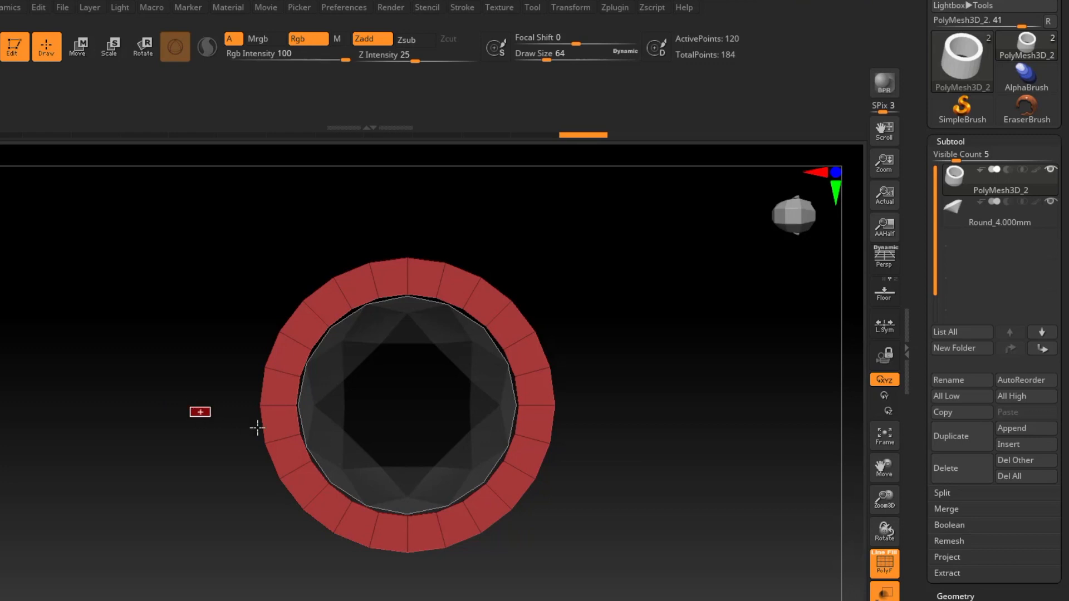
pyautogui.keyDown('ctrl'); pyautogui.keyDown('alt'); pyautogui.keyDown('shift'); pyautogui.moveTo(257, 427); pyautogui.dragTo(622, 597); pyautogui.keyUp('shift'); pyautogui.keyUp('alt'); pyautogui.keyUp('ctrl')
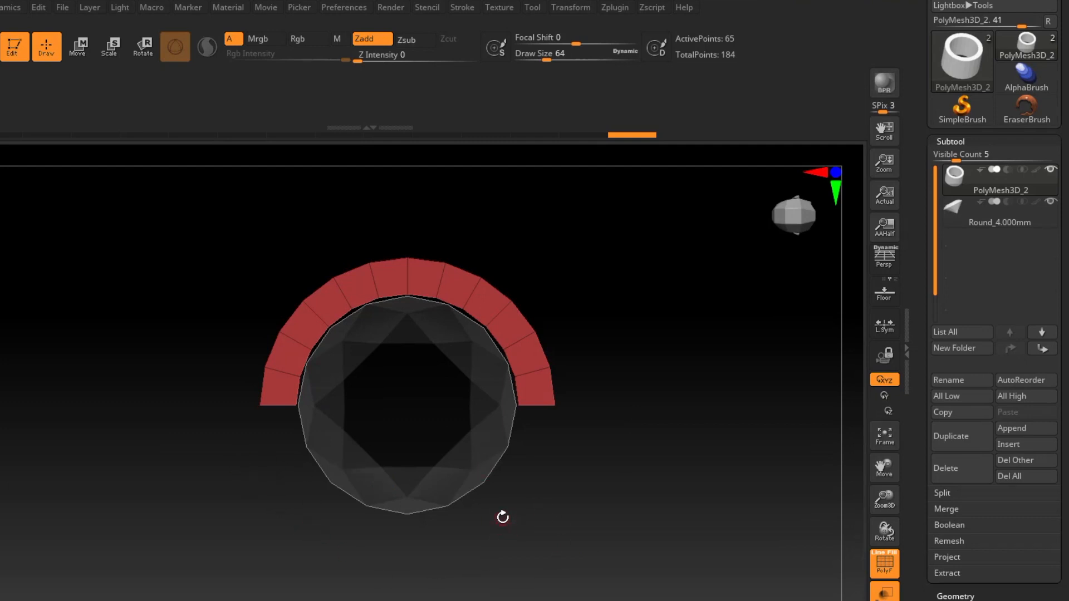
pyautogui.moveTo(503, 517); pyautogui.dragTo(513, 416)
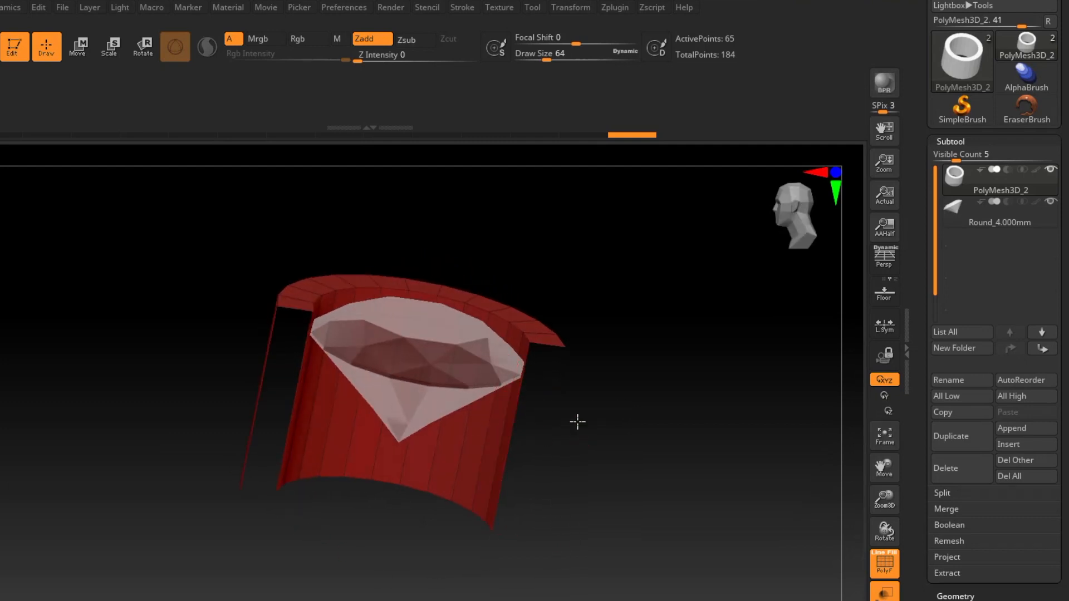
pyautogui.moveTo(577, 421); pyautogui.dragTo(632, 517)
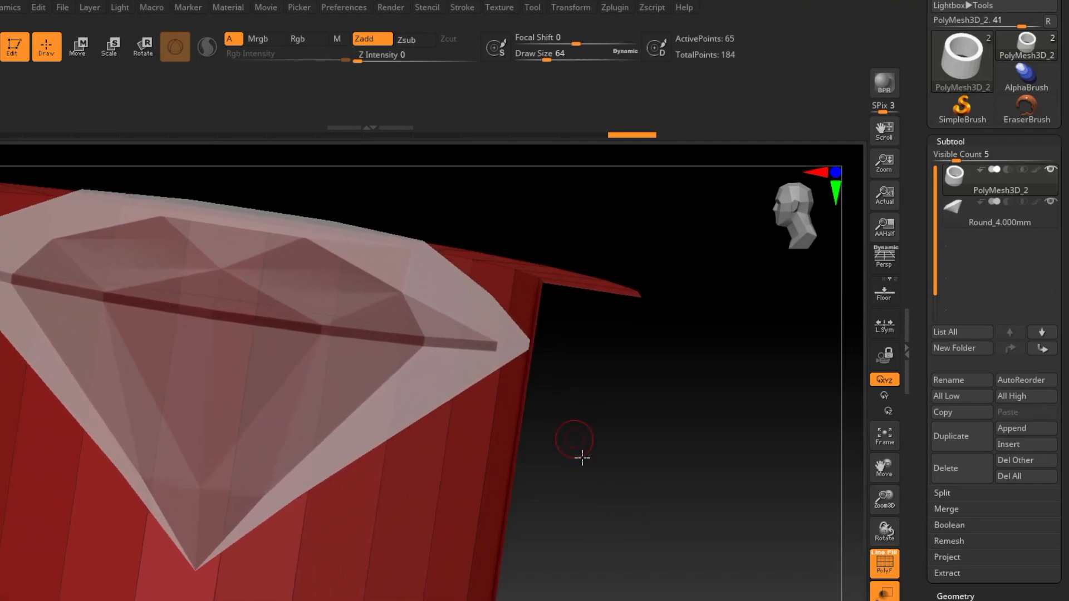
pyautogui.moveTo(582, 458); pyautogui.dragTo(587, 412)
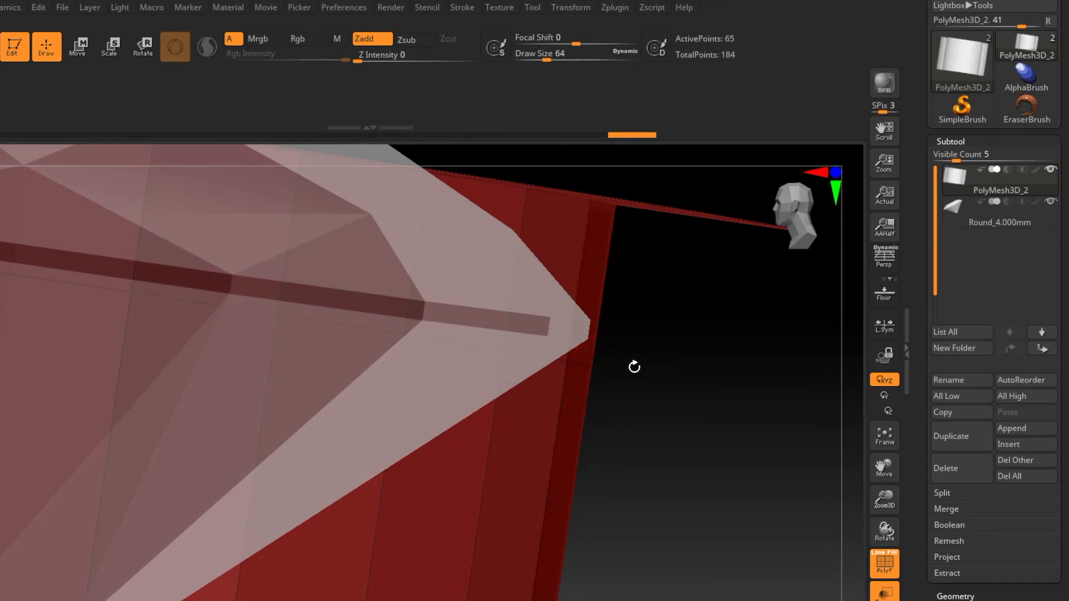
pyautogui.moveTo(634, 367); pyautogui.dragTo(615, 384)
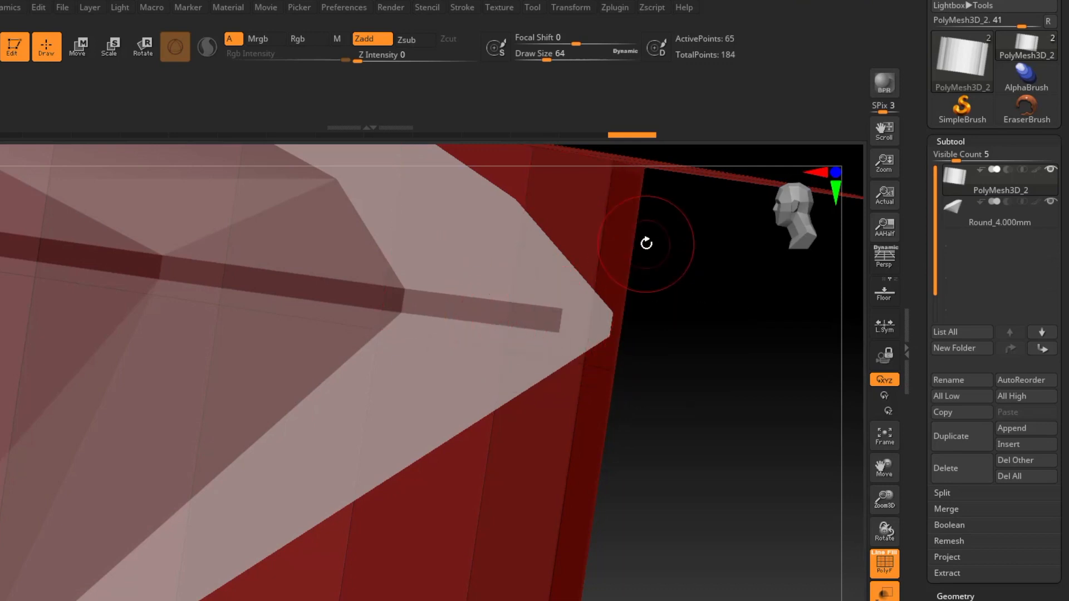
pyautogui.keyDown('ctrl'); pyautogui.moveTo(493, 382); pyautogui.dragTo(471, 323, button='right'); pyautogui.keyUp('ctrl')
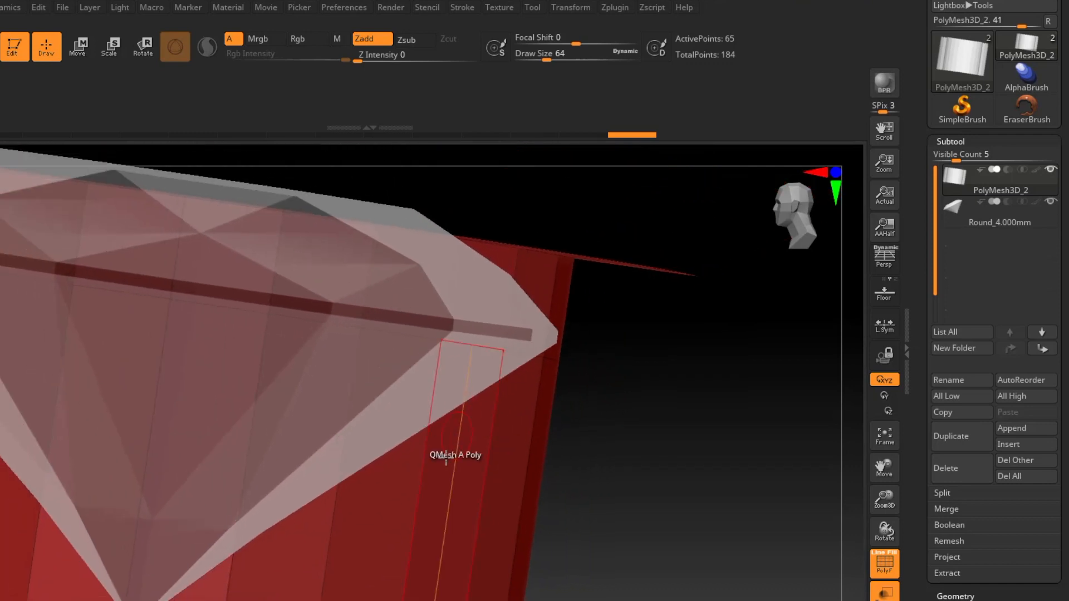
pyautogui.keyDown('ctrl'); pyautogui.moveTo(449, 412); pyautogui.dragTo(470, 424, button='right'); pyautogui.keyUp('ctrl')
pyautogui.moveTo(465, 477)
pyautogui.keyDown('alt'); pyautogui.mouseDown(button='right')
pyautogui.moveTo(458, 408)
pyautogui.moveTo(453, 468)
pyautogui.mouseUp(button='right'); pyautogui.keyUp('alt')
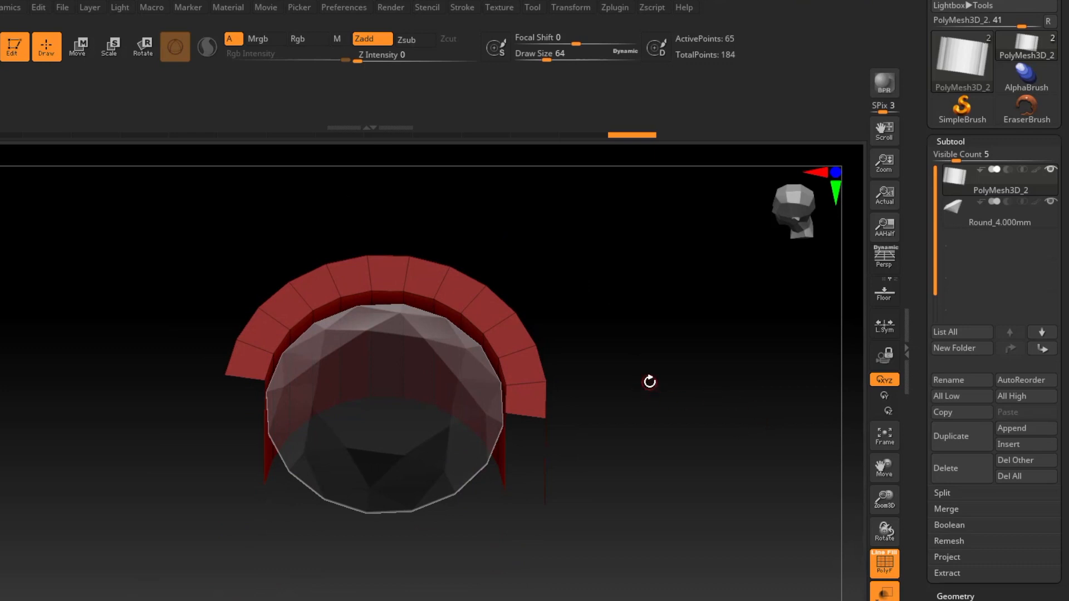
# Unhide the whole cylinder and hide the Round_4.000mm gem subtool
pyautogui.hotkey('ctrl', 'shift')
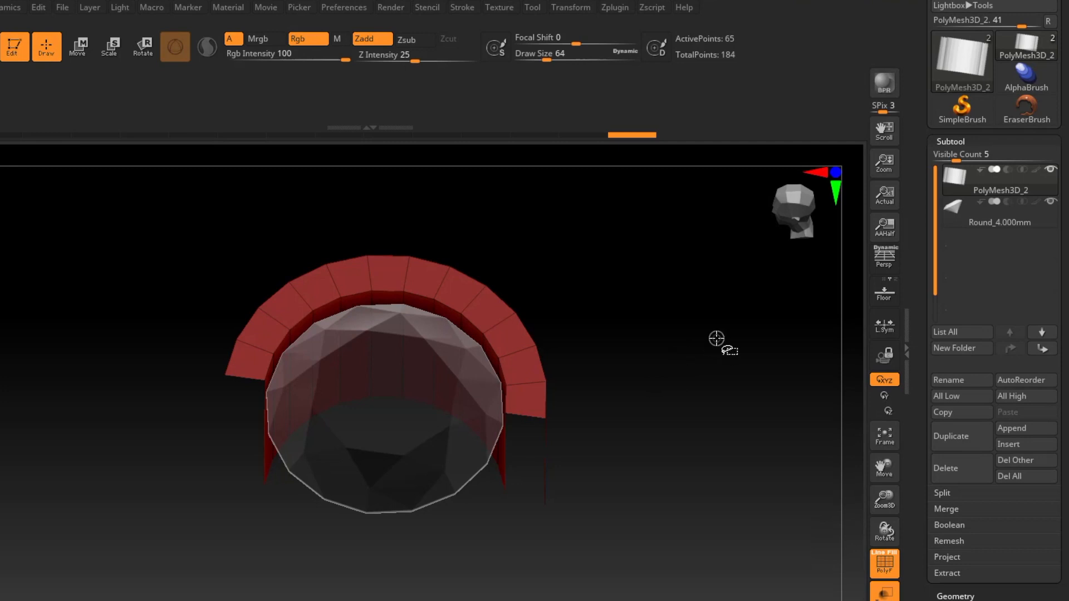
pyautogui.keyDown('ctrl'); pyautogui.keyDown('shift'); pyautogui.click(716, 338); pyautogui.keyUp('shift'); pyautogui.keyUp('ctrl')
pyautogui.moveTo(585, 458); pyautogui.dragTo(597, 407, button='right')
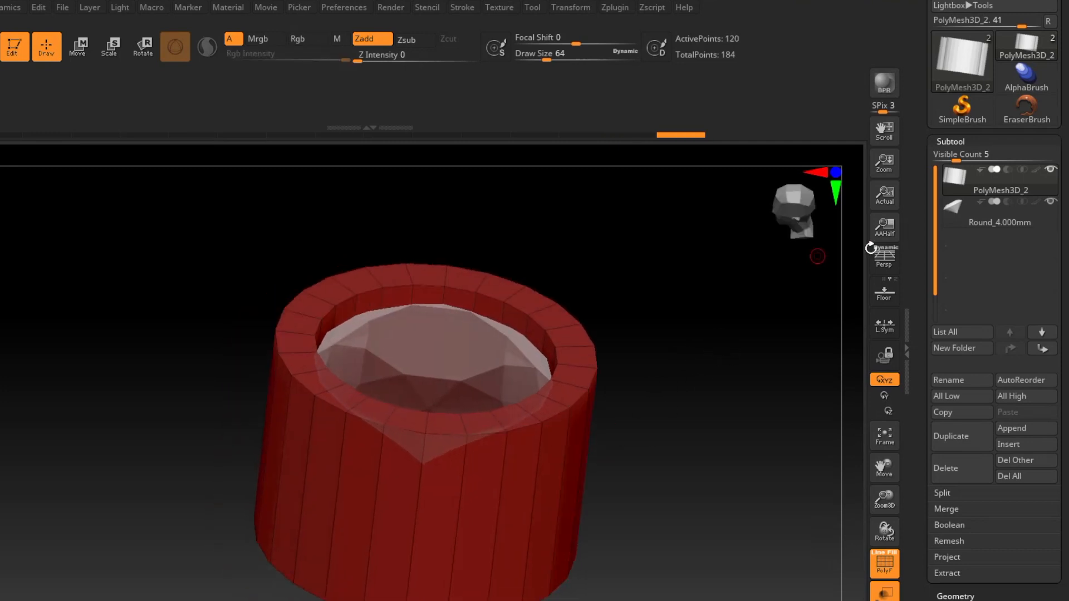
pyautogui.moveTo(1055, 205)
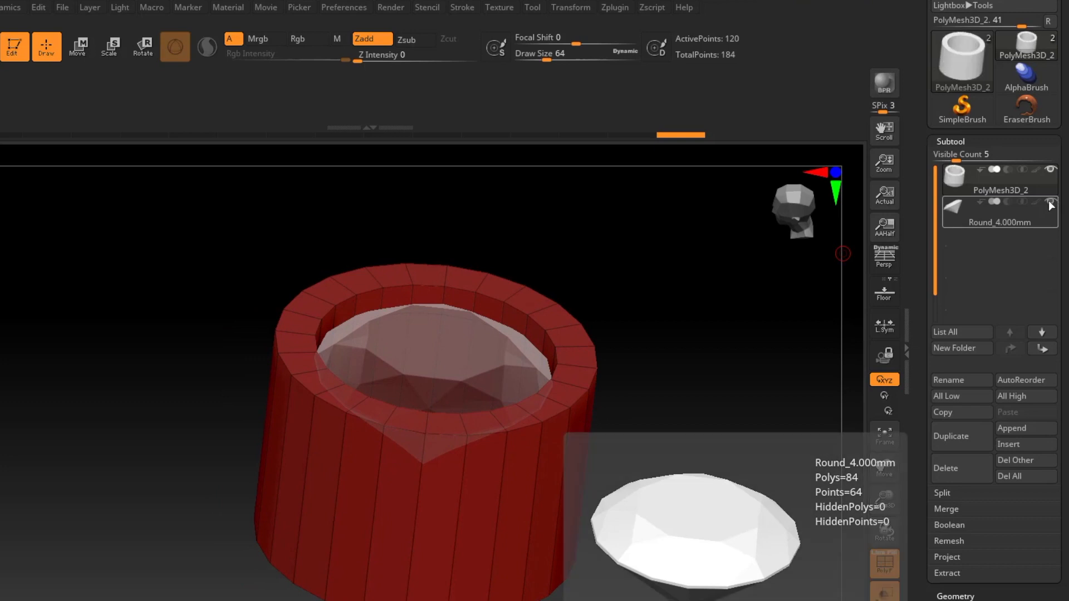
pyautogui.click(1050, 204)
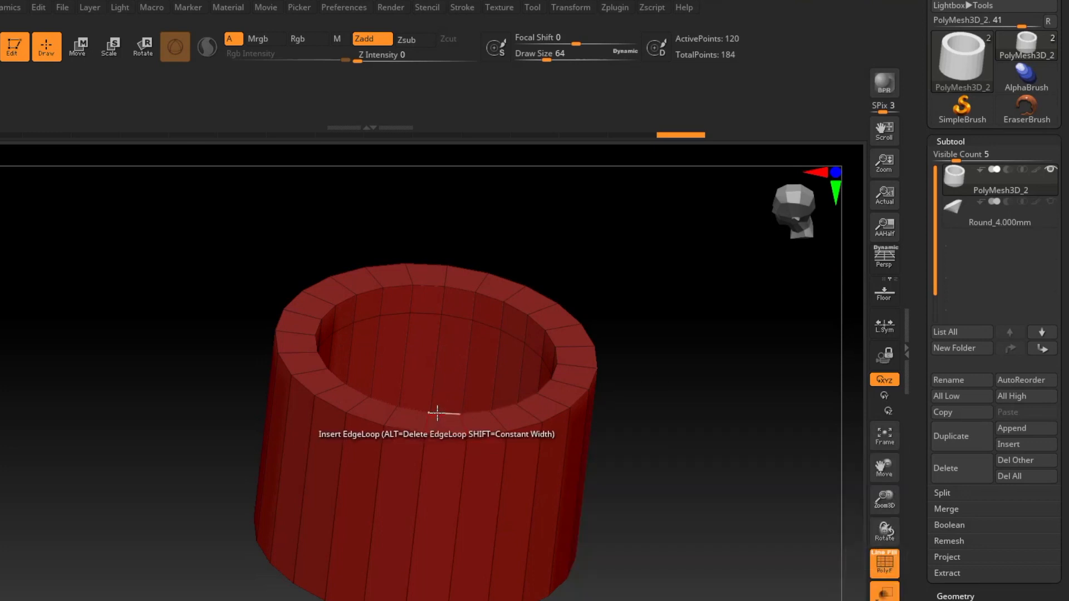
# Set the ZModeler polygon action to PolyGroup with A Single Poly as the target
pyautogui.moveTo(441, 409); pyautogui.dragTo(435, 363, button='right')
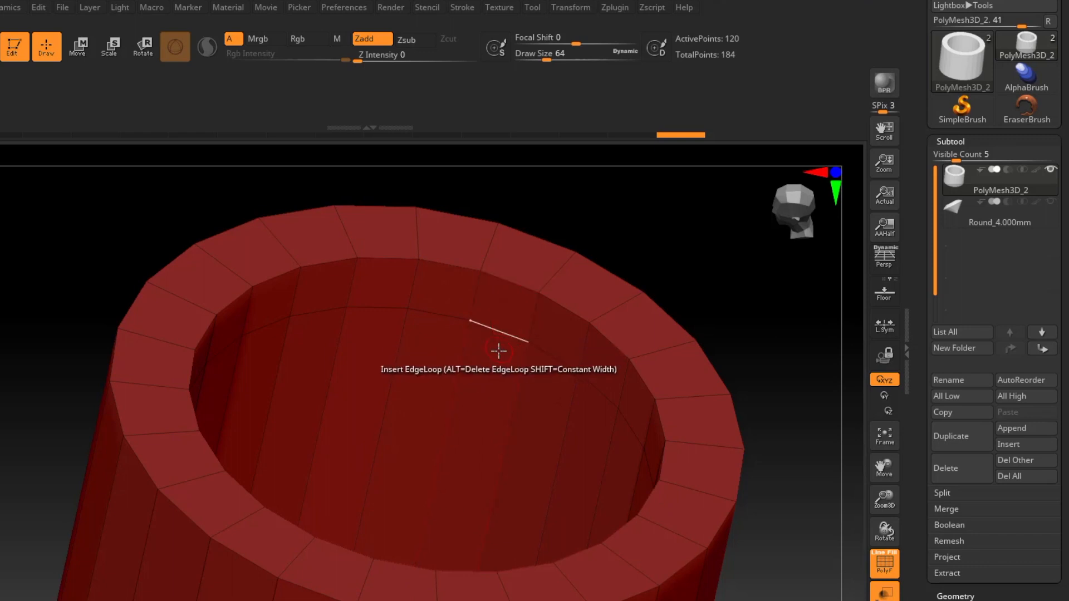
pyautogui.moveTo(496, 339); pyautogui.dragTo(515, 317, button='right')
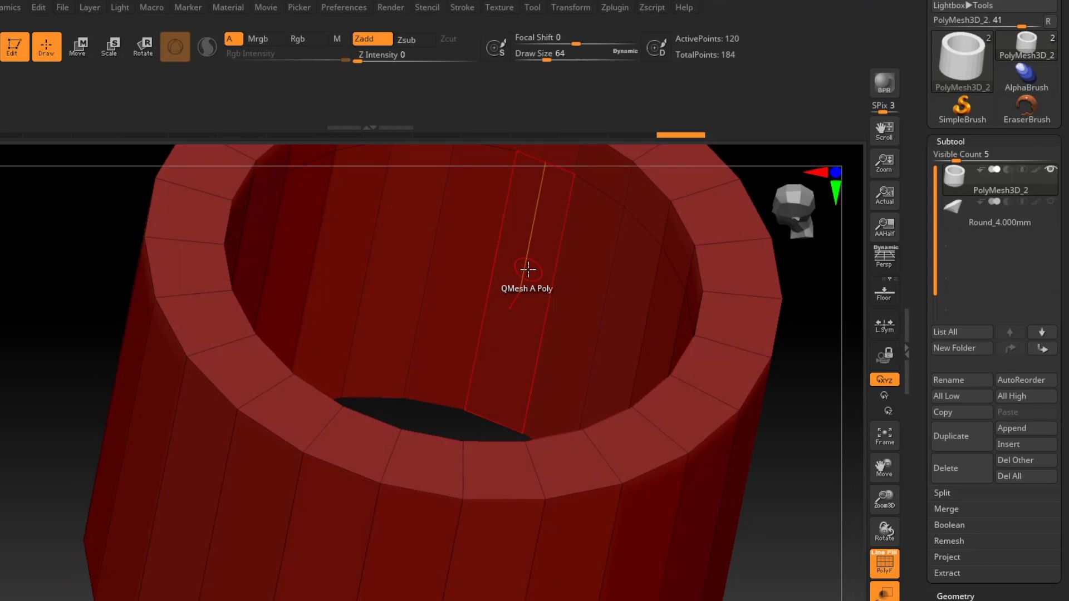
pyautogui.press('space')
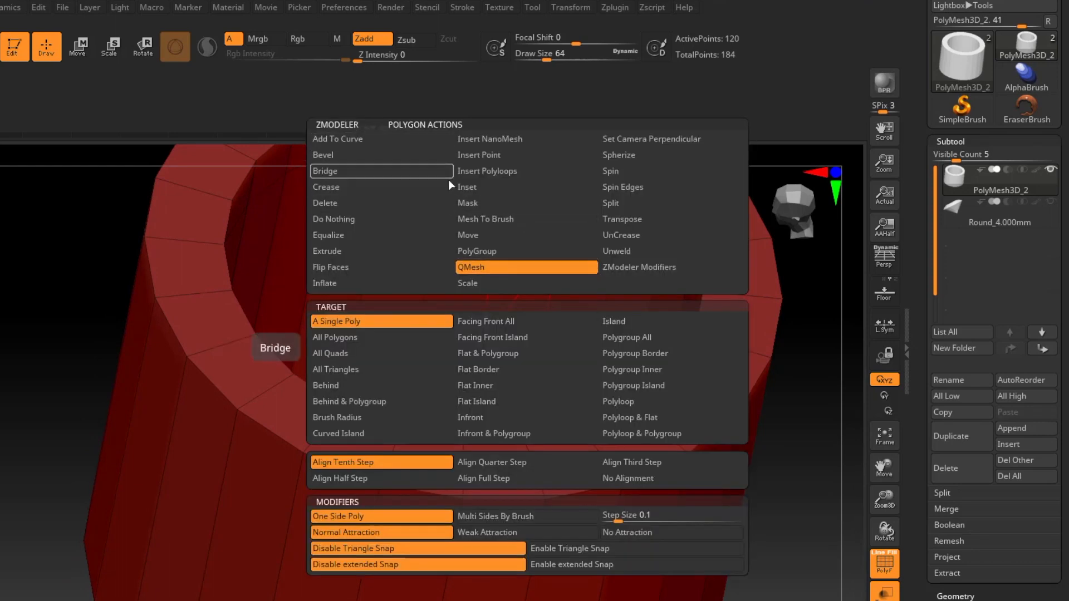
pyautogui.click(486, 252)
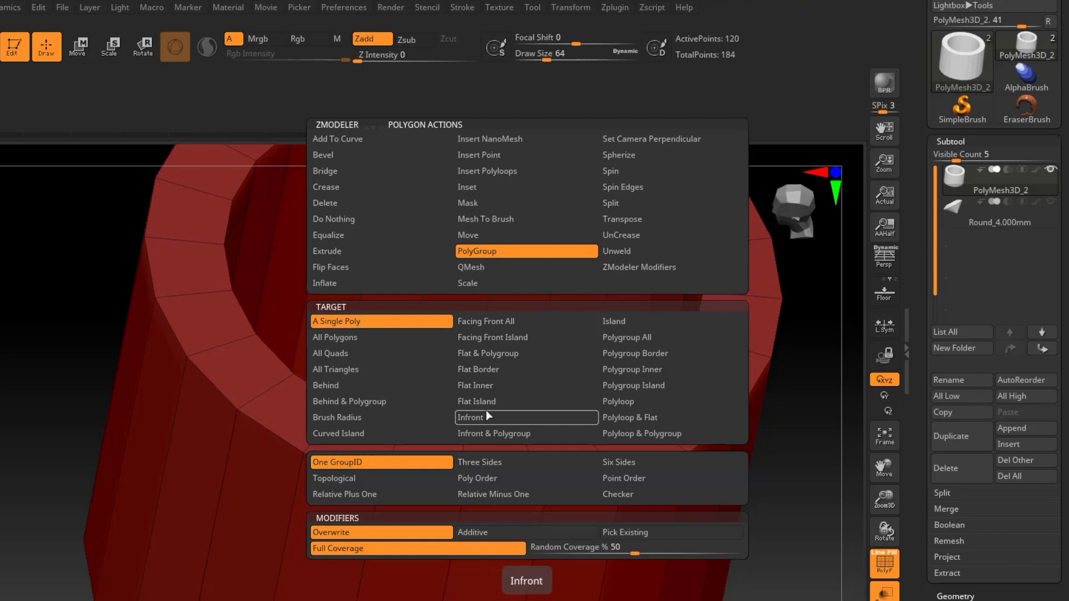
# Assign all inner wall polygons below the inserted edge loop to one new polygroup, all the way around the cylinder
pyautogui.keyDown('alt'); pyautogui.moveTo(505, 374); pyautogui.dragTo(501, 447, button='right'); pyautogui.keyUp('alt')
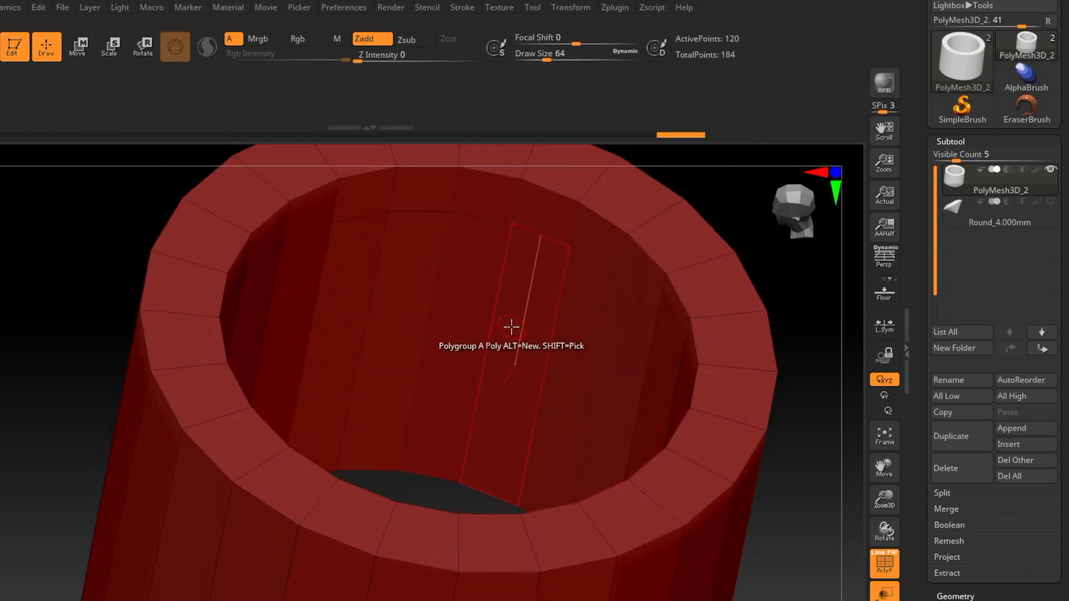
pyautogui.moveTo(469, 300); pyautogui.dragTo(463, 295, button='right')
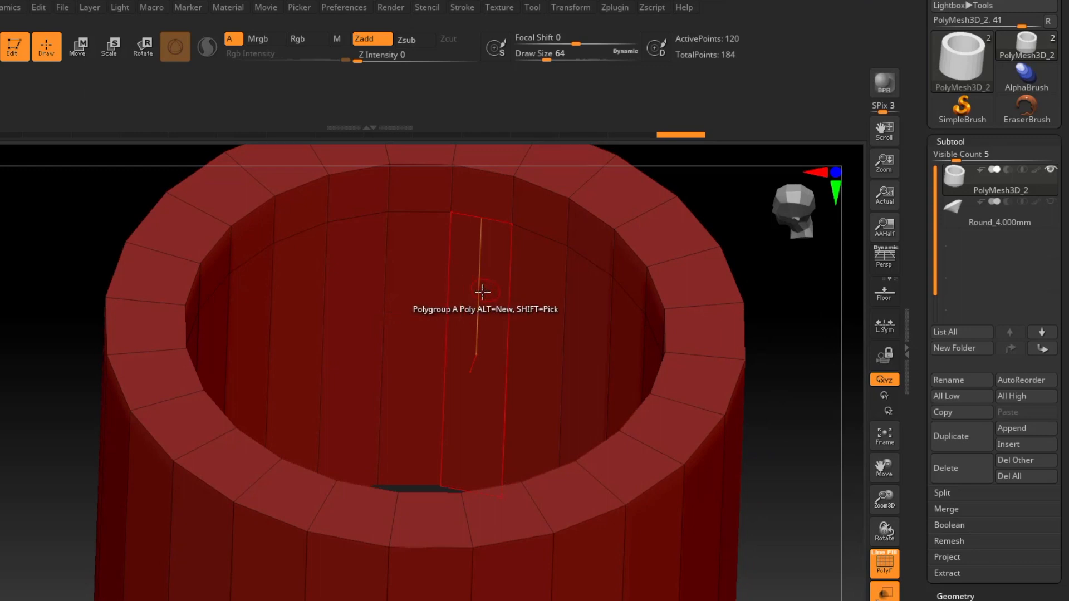
pyautogui.click(480, 293)
pyautogui.click(425, 296)
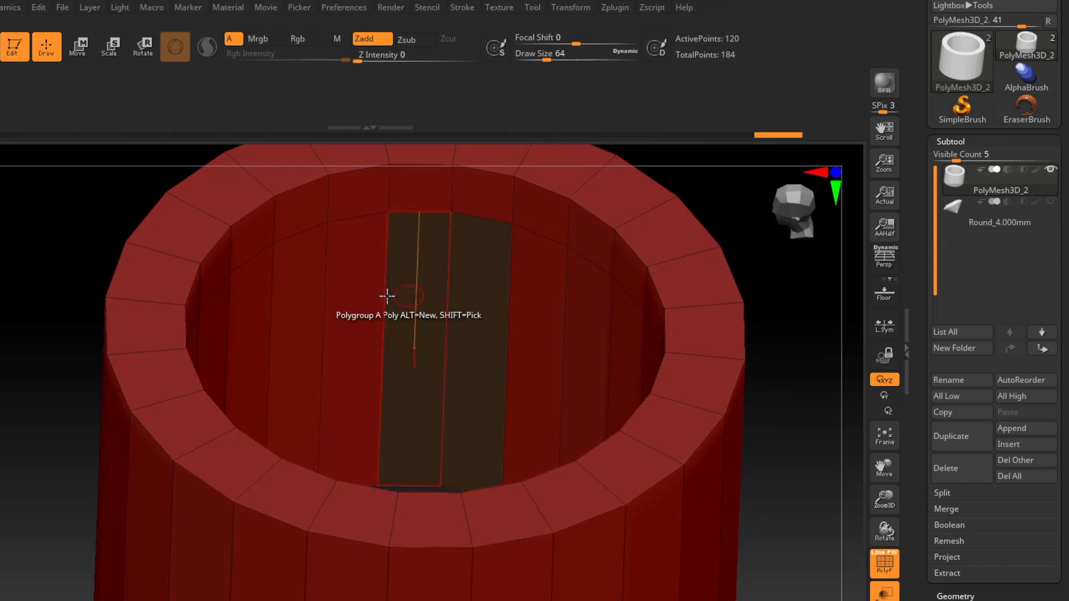
pyautogui.click(365, 297)
pyautogui.moveTo(366, 296); pyautogui.dragTo(208, 327, button='right')
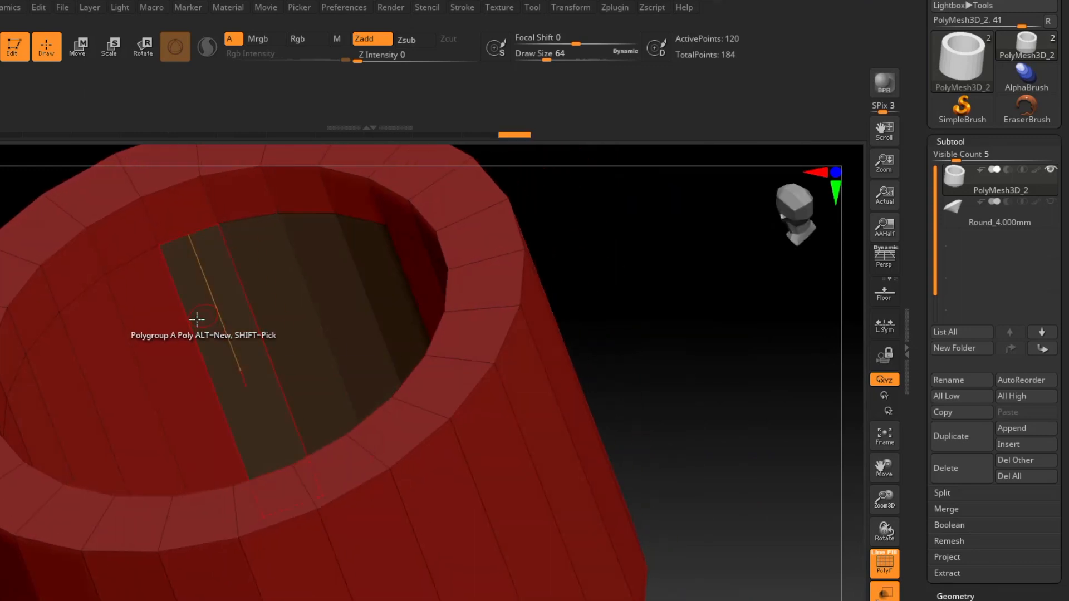
pyautogui.moveTo(165, 372); pyautogui.dragTo(377, 283, button='right')
pyautogui.moveTo(329, 313); pyautogui.dragTo(313, 365, button='right')
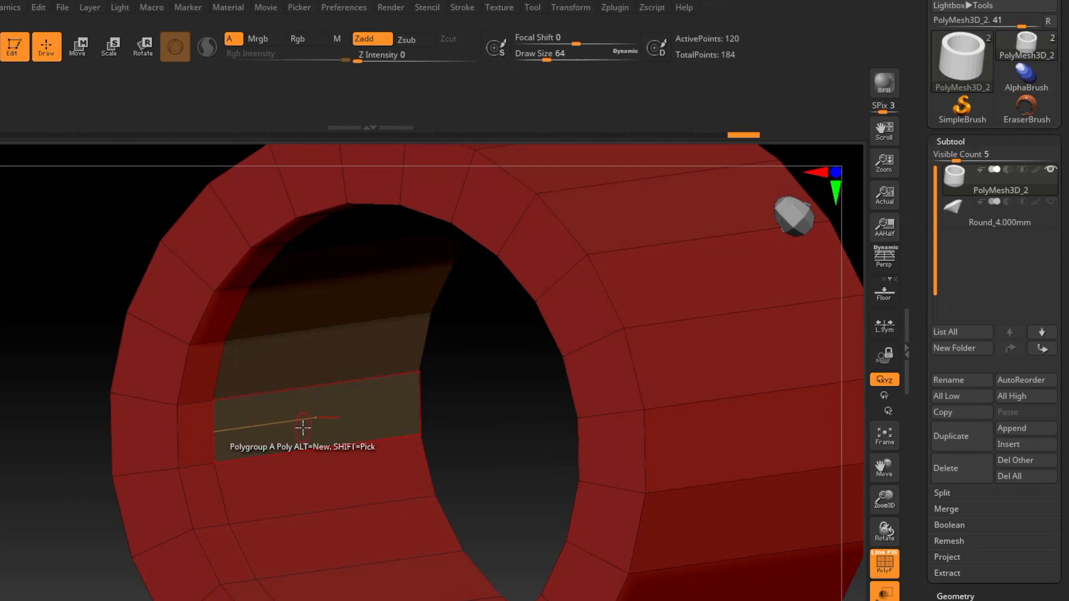
pyautogui.moveTo(345, 529); pyautogui.dragTo(407, 530, button='right')
pyautogui.moveTo(544, 527); pyautogui.dragTo(279, 496, button='right')
pyautogui.moveTo(217, 529)
pyautogui.mouseDown()
pyautogui.moveTo(401, 559)
pyautogui.moveTo(451, 546)
pyautogui.mouseUp()
pyautogui.click(451, 546)
pyautogui.moveTo(435, 506); pyautogui.dragTo(465, 501, button='right')
pyautogui.moveTo(546, 496); pyautogui.dragTo(547, 341, button='right')
pyautogui.click(562, 320)
pyautogui.moveTo(544, 448); pyautogui.dragTo(460, 367, button='right')
pyautogui.moveTo(641, 410); pyautogui.dragTo(404, 355, button='right')
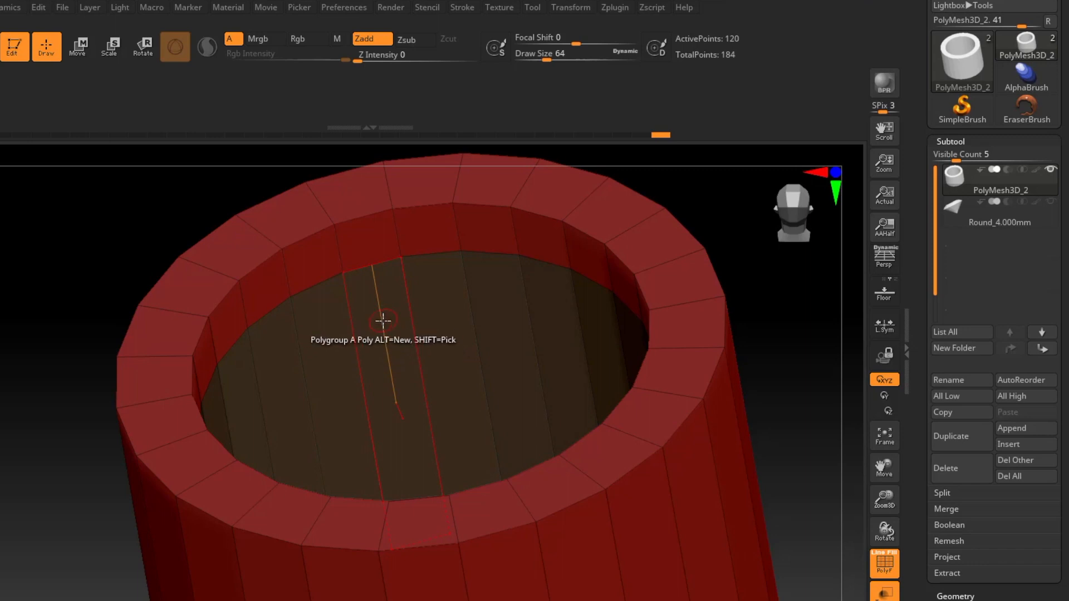
# Use QMesh with the Polygroup All target to extrude the grouped inner wall inward, forming a ledge under the rim
pyautogui.press('space')
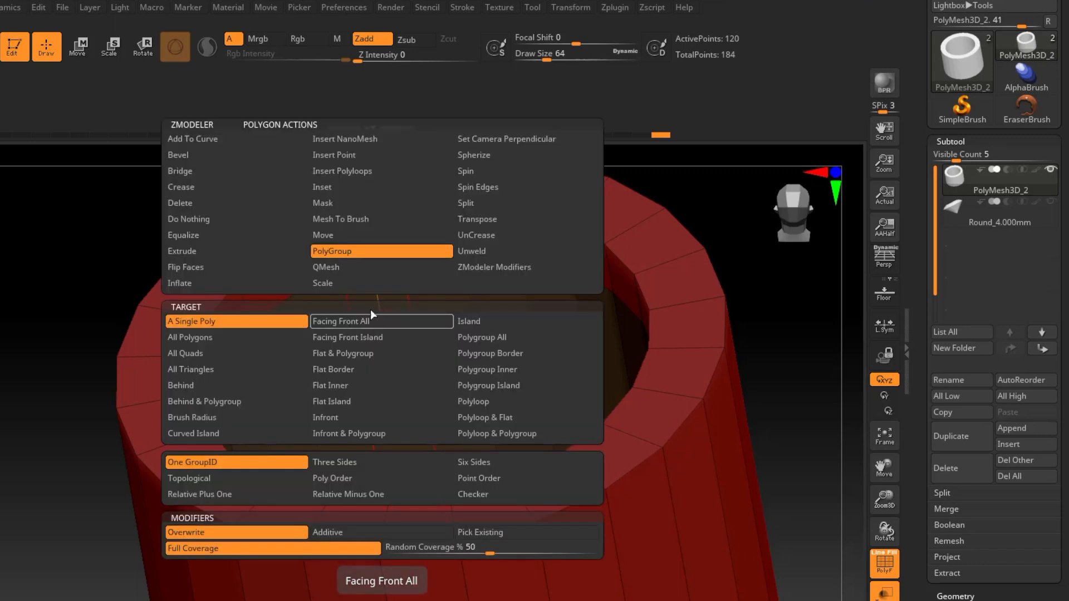
pyautogui.click(334, 267)
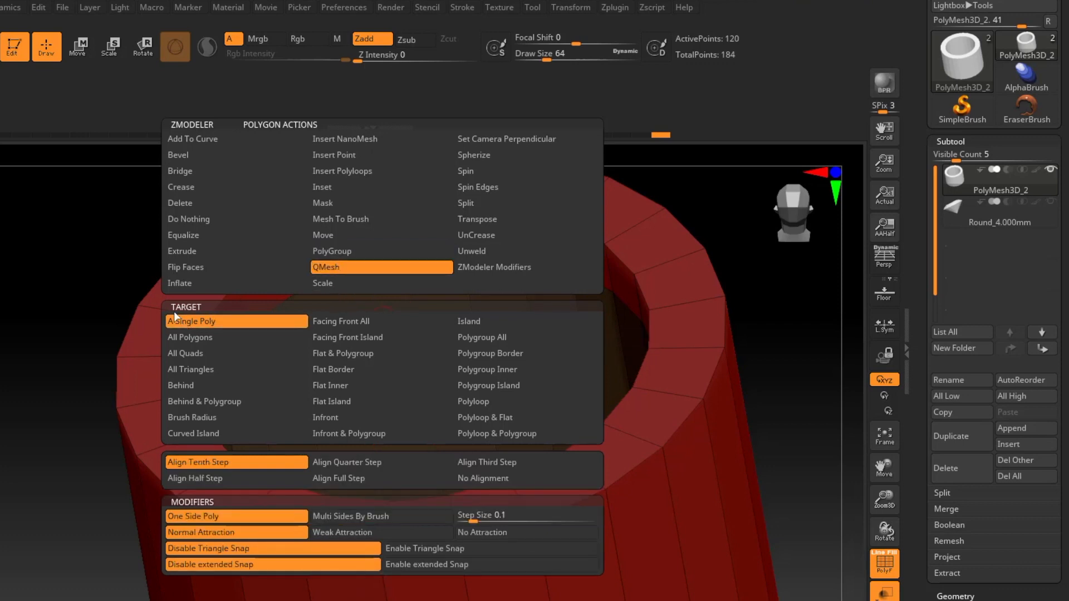
pyautogui.click(496, 336)
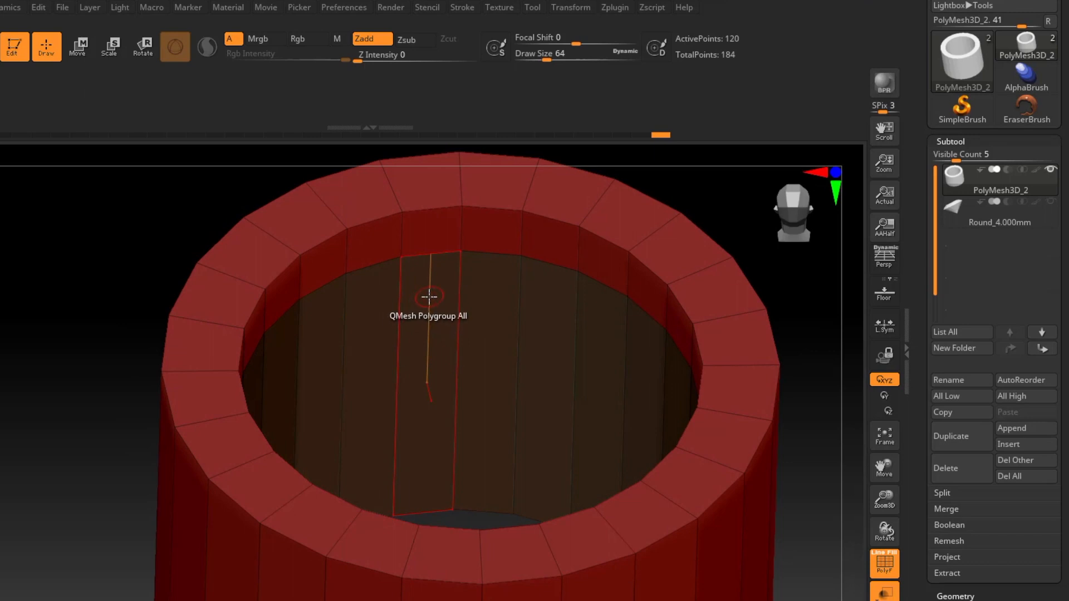
pyautogui.moveTo(430, 303); pyautogui.dragTo(468, 386)
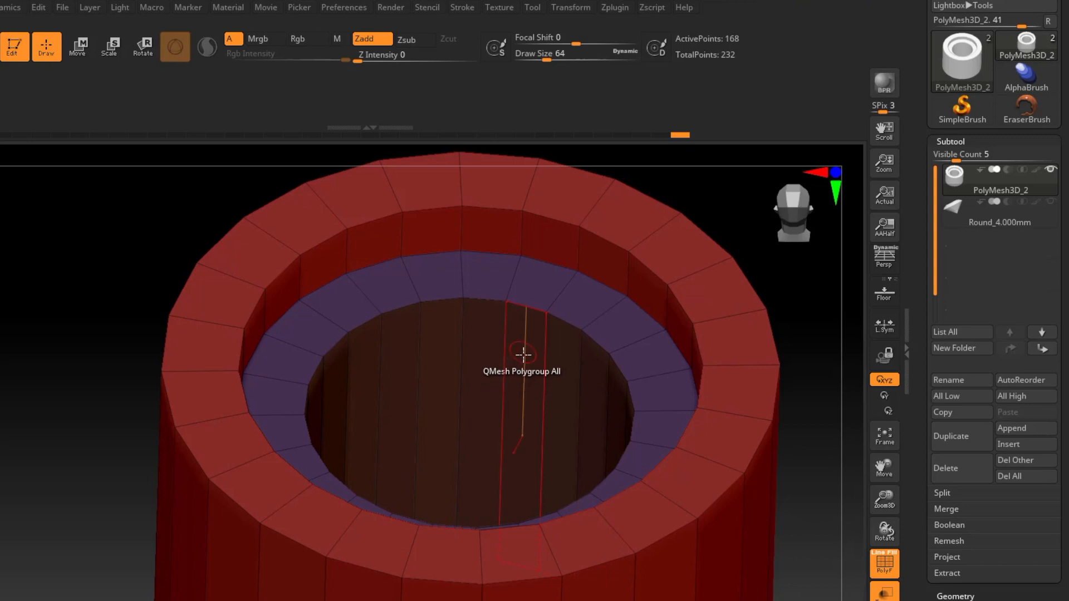
# Examine the new inner ledge and its surrounding edges from several angles
pyautogui.moveTo(523, 356); pyautogui.dragTo(506, 375, button='right')
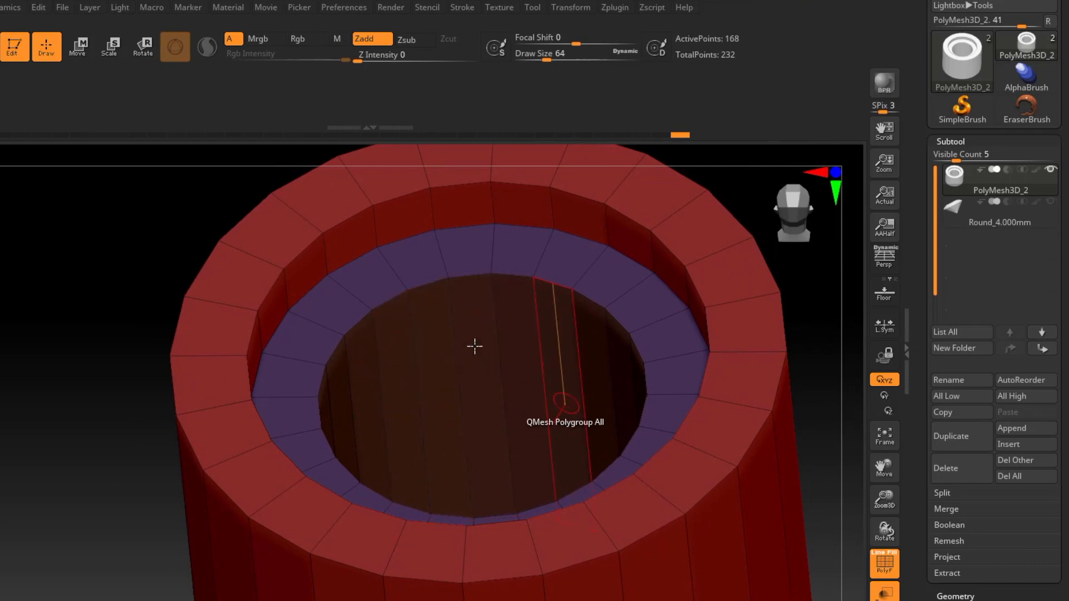
pyautogui.moveTo(450, 386); pyautogui.dragTo(515, 468, button='right')
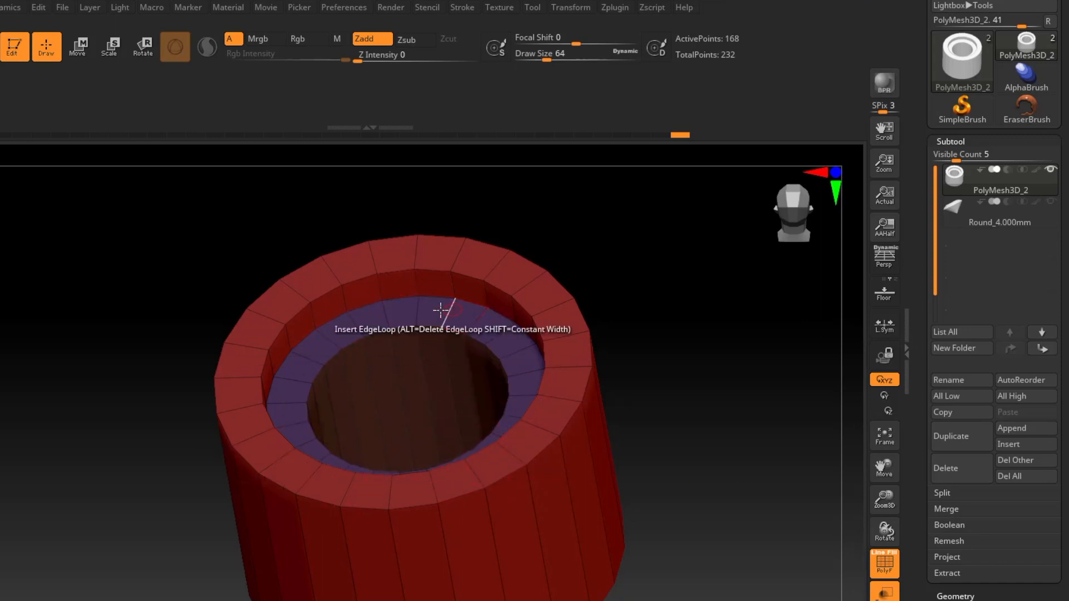
pyautogui.moveTo(419, 381); pyautogui.dragTo(460, 474, button='right')
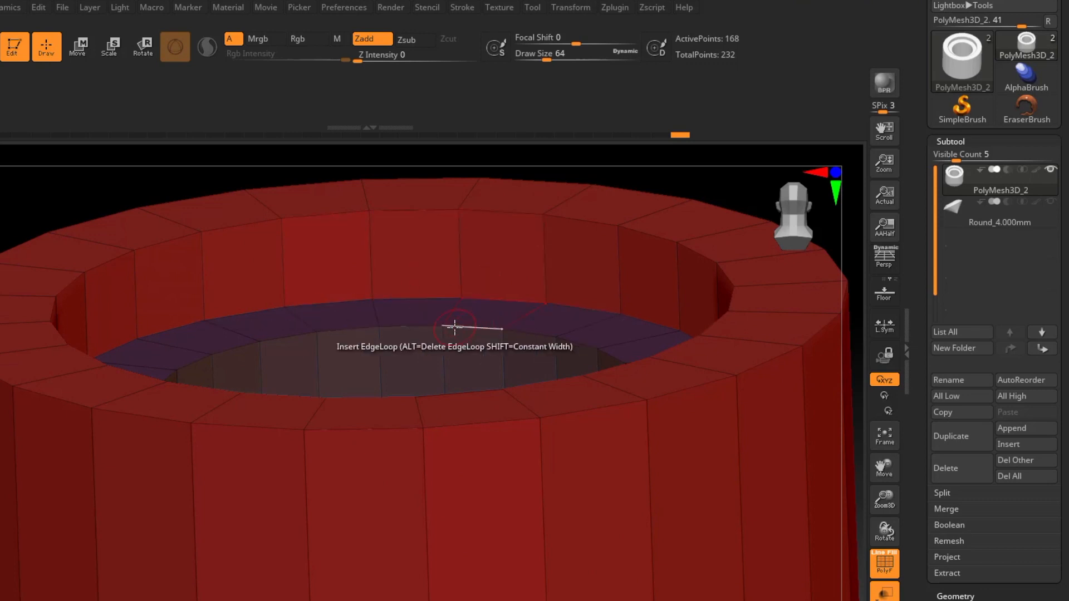
pyautogui.moveTo(455, 326); pyautogui.dragTo(256, 358, button='right')
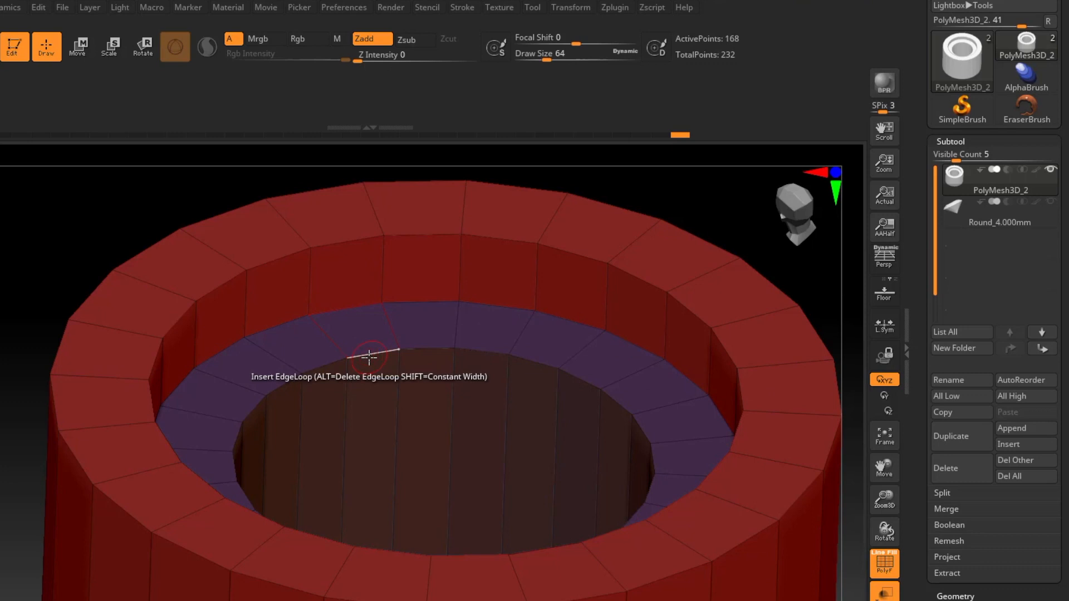
pyautogui.keyDown('ctrl'); pyautogui.moveTo(475, 367); pyautogui.dragTo(473, 396, button='right'); pyautogui.keyUp('ctrl')
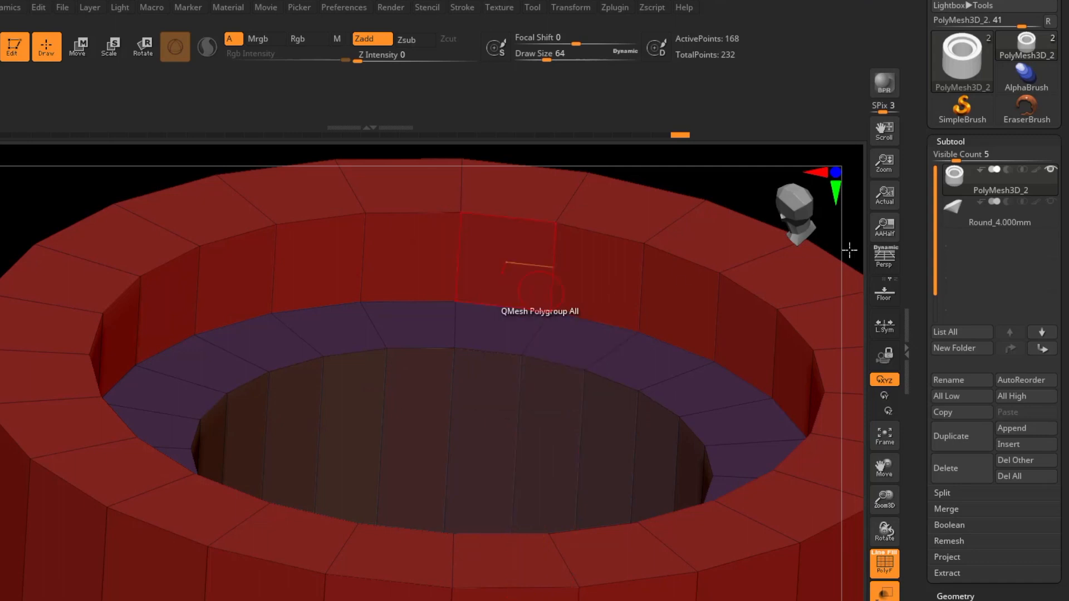
# Show the gem and temporarily hide half of the cylinder to examine in cross-section how the gem sits against the flat inner ledge
pyautogui.click(1050, 201)
pyautogui.keyDown('ctrl'); pyautogui.moveTo(390, 395); pyautogui.dragTo(447, 443, button='right'); pyautogui.keyUp('ctrl')
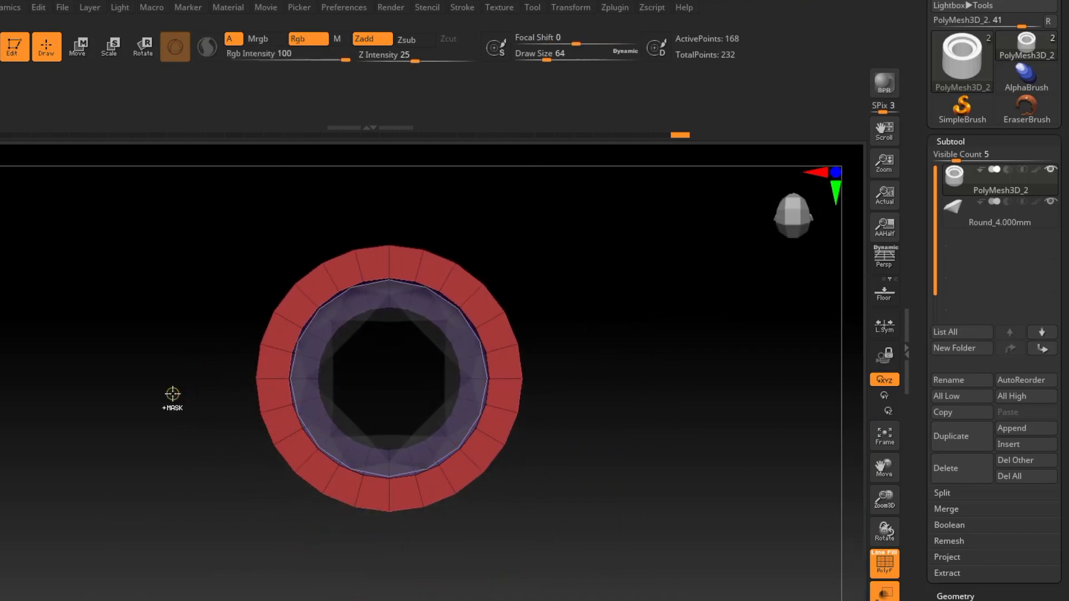
pyautogui.keyDown('ctrl'); pyautogui.keyDown('alt'); pyautogui.keyDown('shift'); pyautogui.moveTo(187, 386); pyautogui.dragTo(603, 558); pyautogui.keyUp('shift'); pyautogui.keyUp('alt'); pyautogui.keyUp('ctrl')
pyautogui.moveTo(521, 525); pyautogui.dragTo(566, 474)
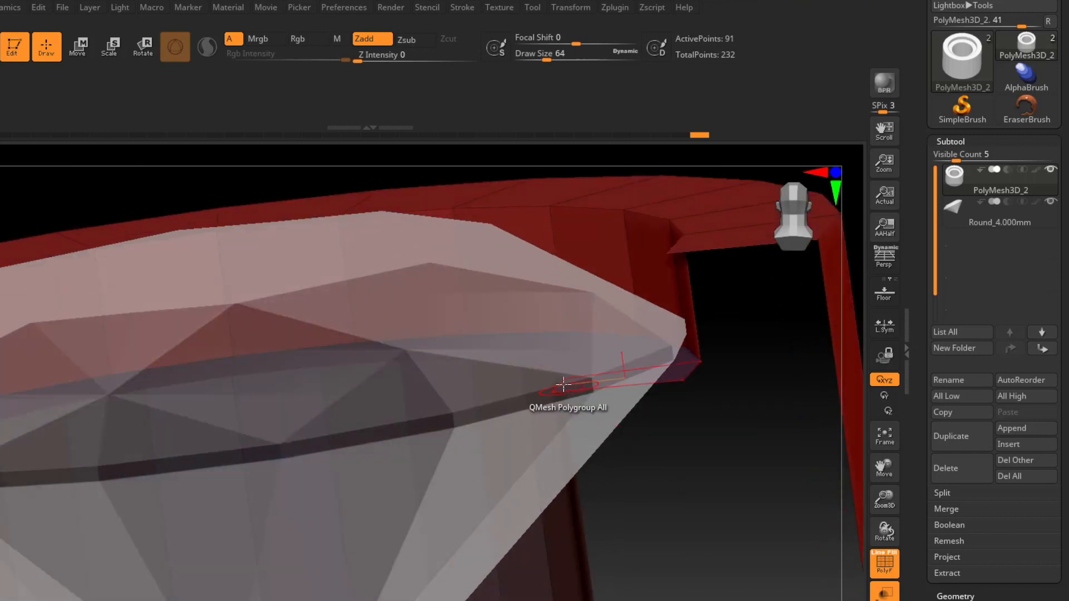
pyautogui.moveTo(638, 420); pyautogui.dragTo(642, 425)
pyautogui.press('space')
pyautogui.click(599, 480)
pyautogui.keyDown('alt'); pyautogui.moveTo(579, 448); pyautogui.dragTo(578, 376); pyautogui.keyUp('alt')
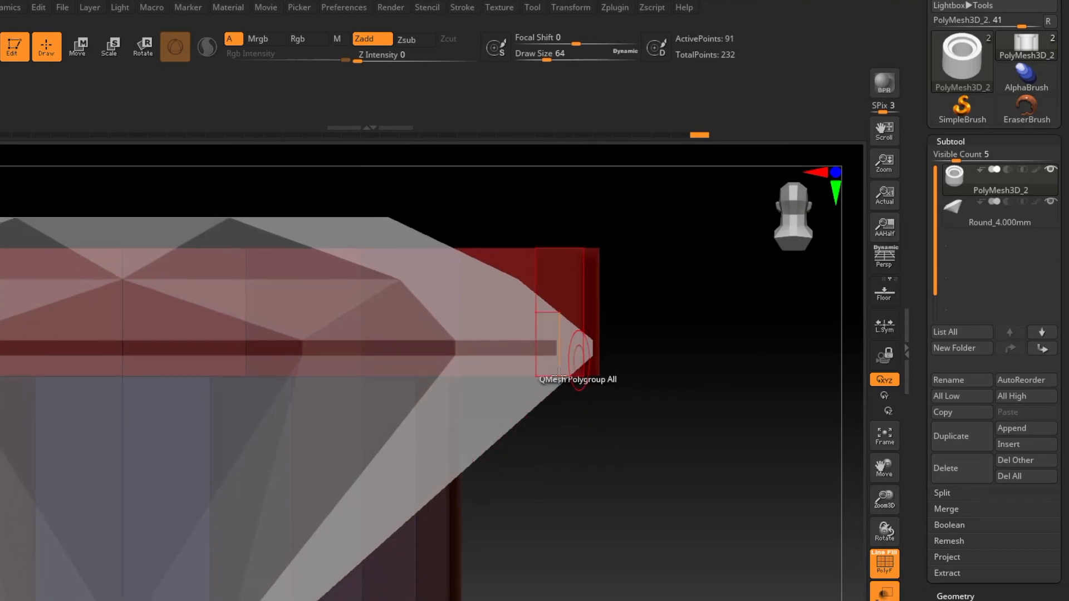
pyautogui.press('f')
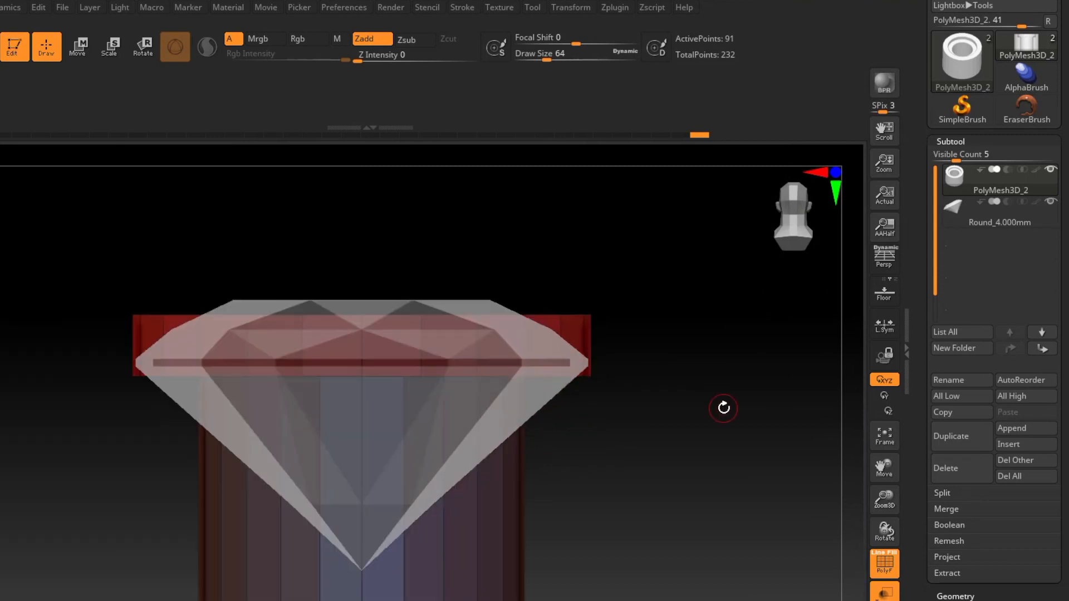
pyautogui.press('ctrl')
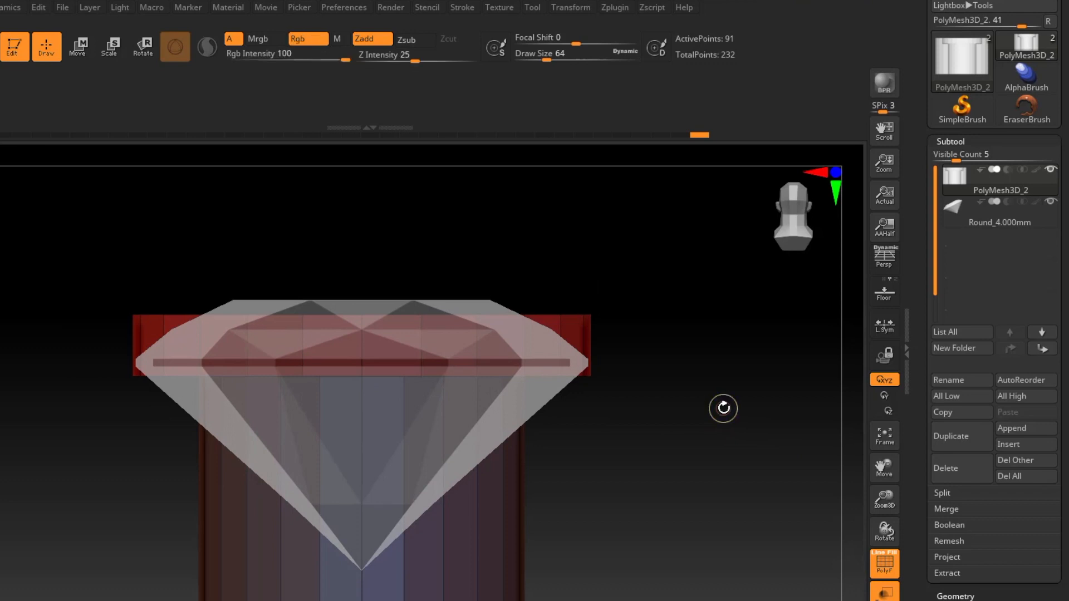
pyautogui.moveTo(723, 408); pyautogui.dragTo(522, 427)
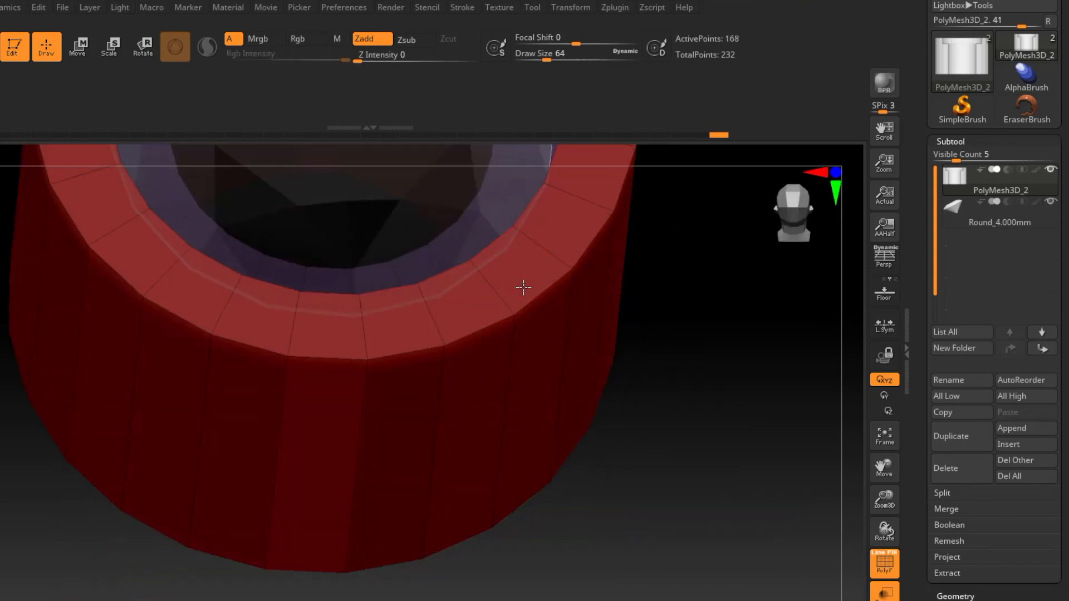
pyautogui.keyDown('alt'); pyautogui.moveTo(523, 288); pyautogui.dragTo(565, 517, button='right'); pyautogui.keyUp('alt')
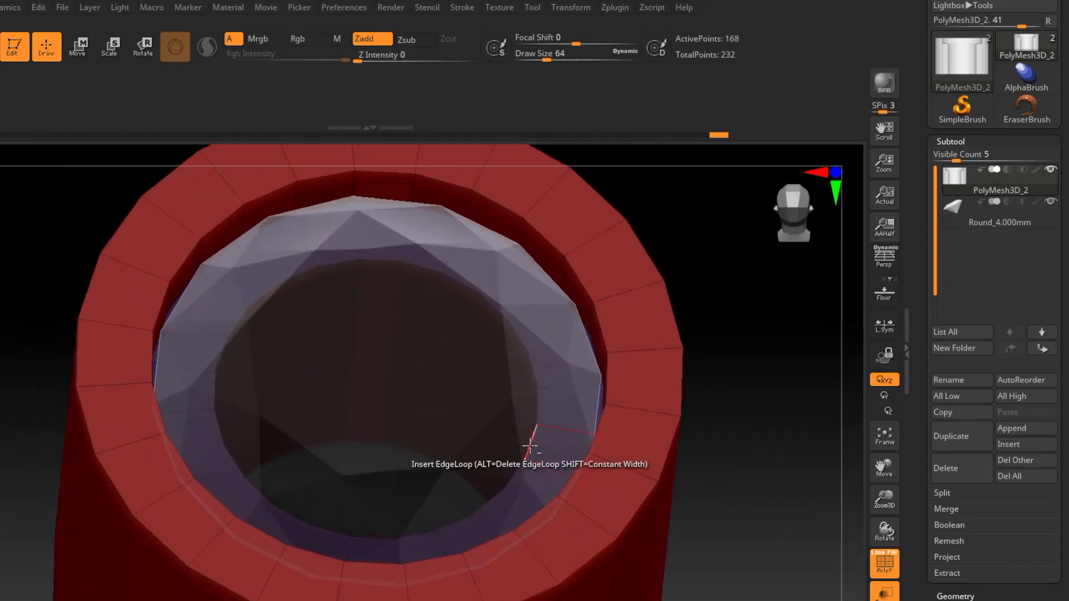
pyautogui.keyDown('ctrl'); pyautogui.moveTo(530, 445); pyautogui.dragTo(501, 351, button='right'); pyautogui.keyUp('ctrl')
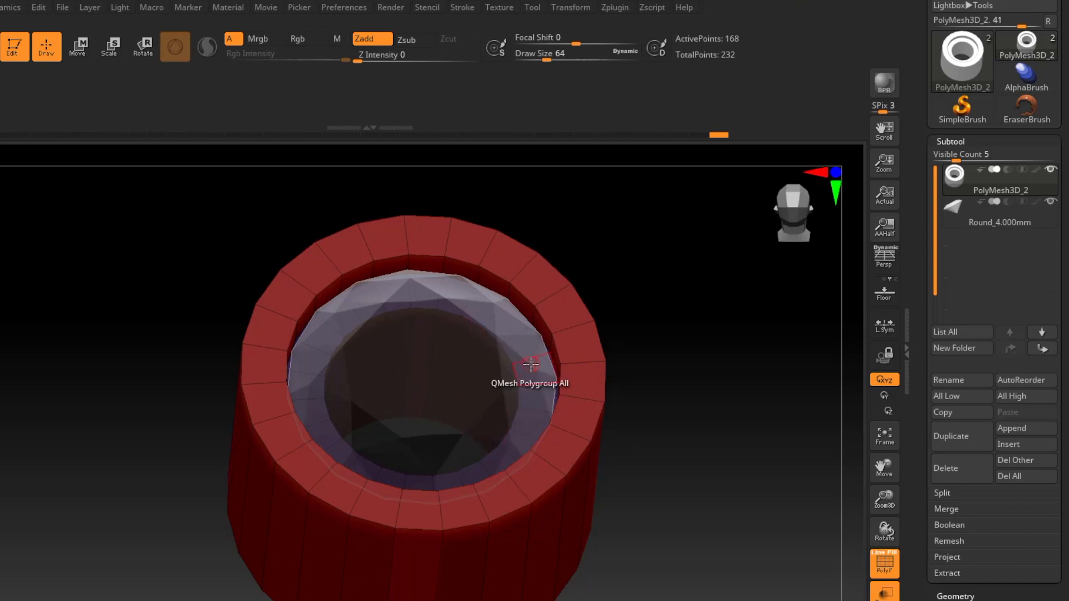
# Hide the gem and lower the ledge's inner edge loop using Move Infinite Radius with the EdgeLoop Complete target, sloping the ledge downward
pyautogui.click(1050, 200)
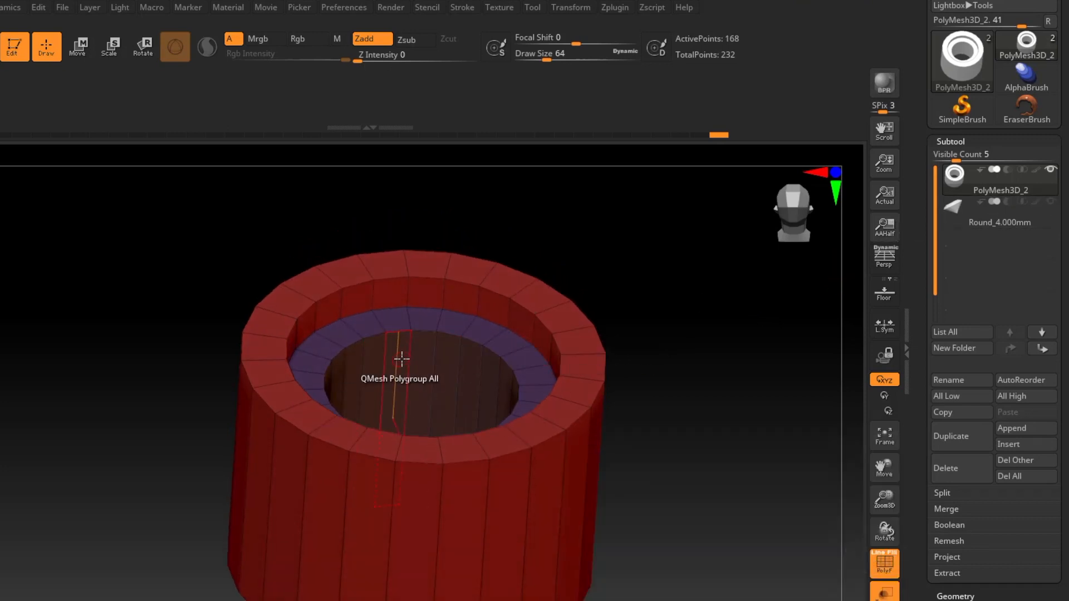
pyautogui.keyDown('ctrl'); pyautogui.moveTo(402, 358); pyautogui.dragTo(434, 526, button='right'); pyautogui.keyUp('ctrl')
pyautogui.keyDown('ctrl'); pyautogui.moveTo(403, 420); pyautogui.dragTo(375, 384, button='right'); pyautogui.keyUp('ctrl')
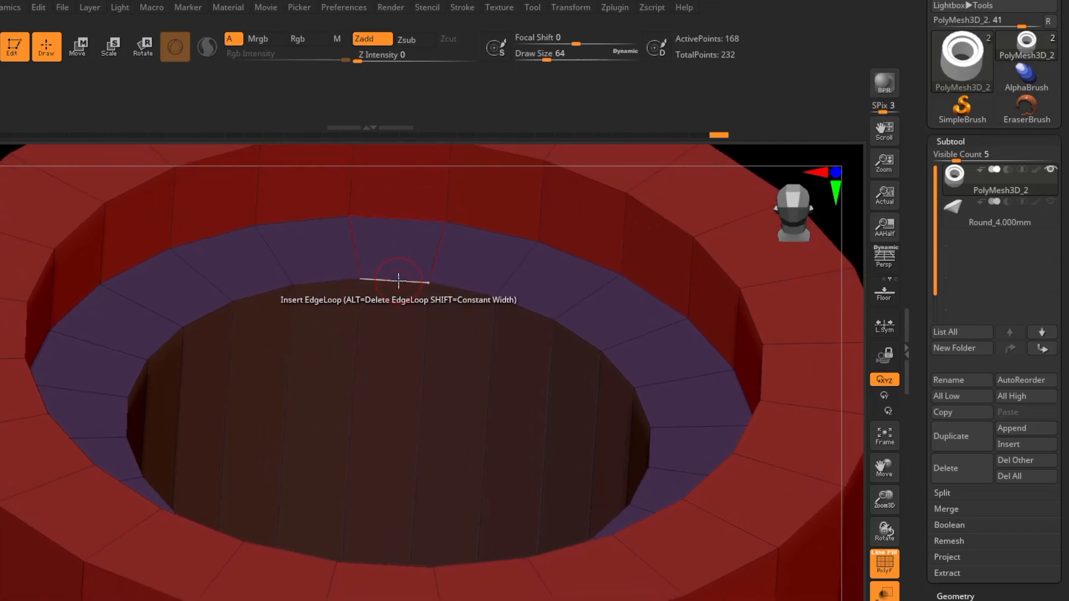
pyautogui.press('space')
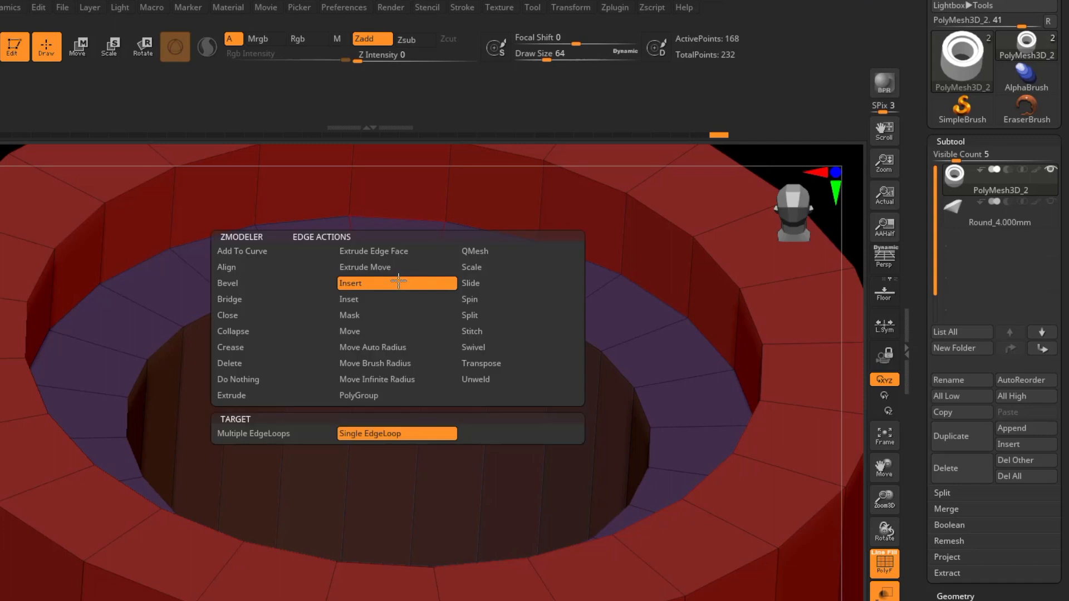
pyautogui.click(373, 380)
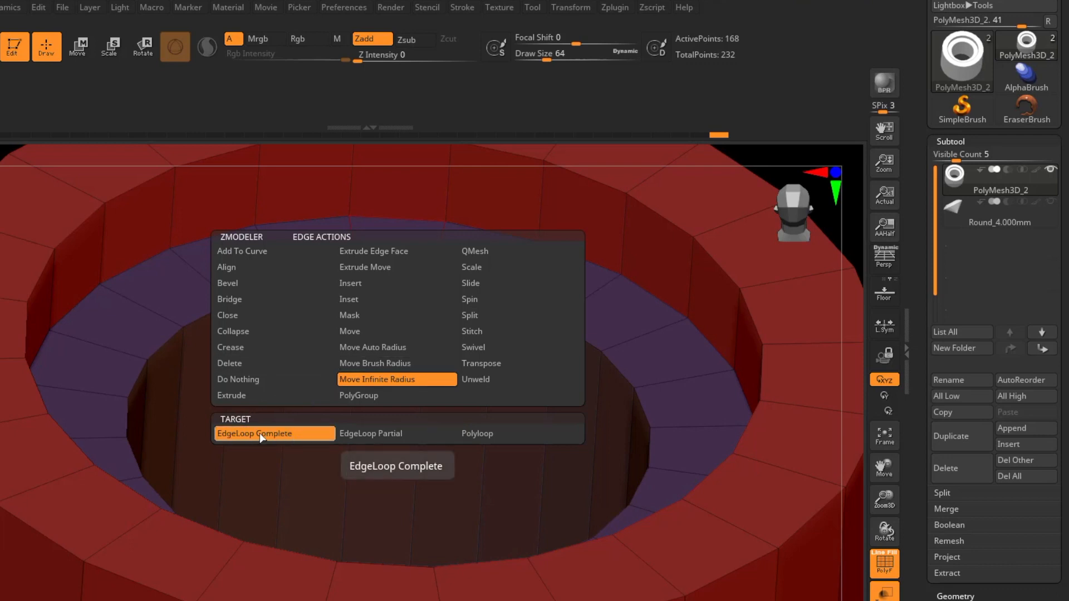
pyautogui.click(291, 434)
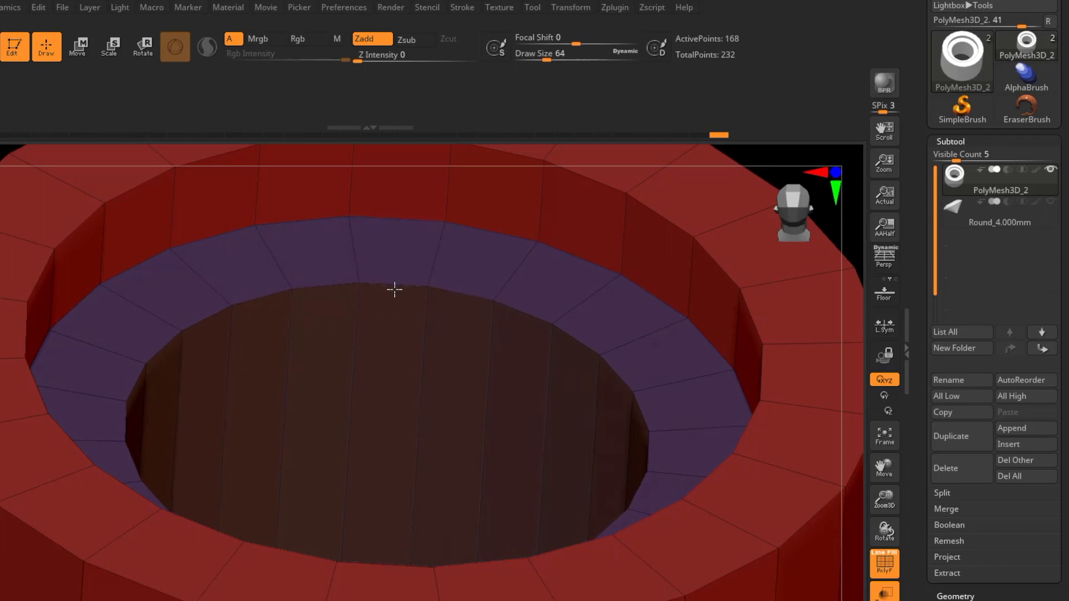
pyautogui.moveTo(394, 289)
pyautogui.mouseDown()
pyautogui.moveTo(392, 312)
pyautogui.moveTo(374, 323)
pyautogui.moveTo(403, 326)
pyautogui.moveTo(377, 306)
pyautogui.moveTo(356, 315)
pyautogui.moveTo(396, 317)
pyautogui.moveTo(389, 308)
pyautogui.moveTo(353, 312)
pyautogui.moveTo(385, 306)
pyautogui.moveTo(382, 284)
pyautogui.moveTo(389, 305)
pyautogui.moveTo(387, 286)
pyautogui.moveTo(391, 358)
pyautogui.mouseUp()
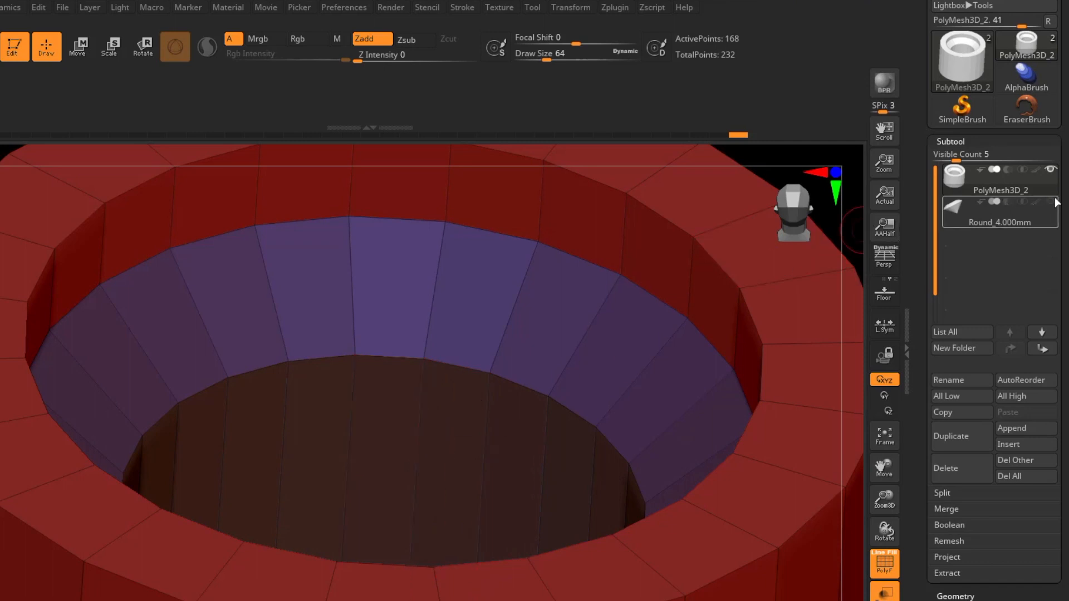
# Show the gem and check the sloped seat against its underside in a side cross-section, with half of the cylinder temporarily hidden
pyautogui.moveTo(1053, 207)
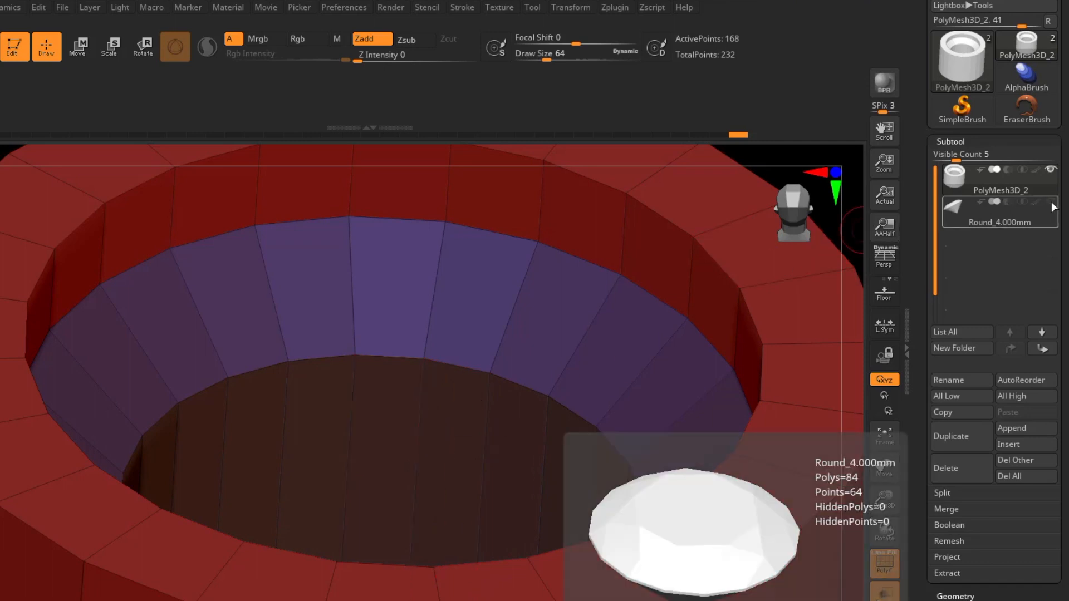
pyautogui.click(1050, 201)
pyautogui.keyDown('ctrl'); pyautogui.moveTo(311, 427); pyautogui.dragTo(290, 223, button='right'); pyautogui.keyUp('ctrl')
pyautogui.keyDown('shift'); pyautogui.moveTo(290, 222); pyautogui.dragTo(389, 377, button='right'); pyautogui.keyUp('shift')
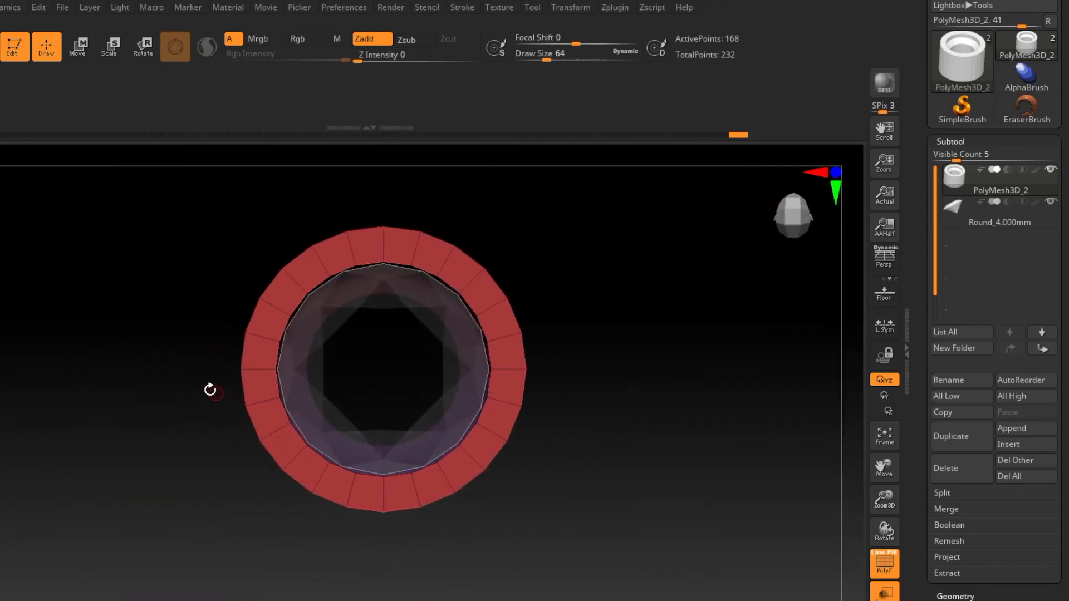
pyautogui.press('ctrl')
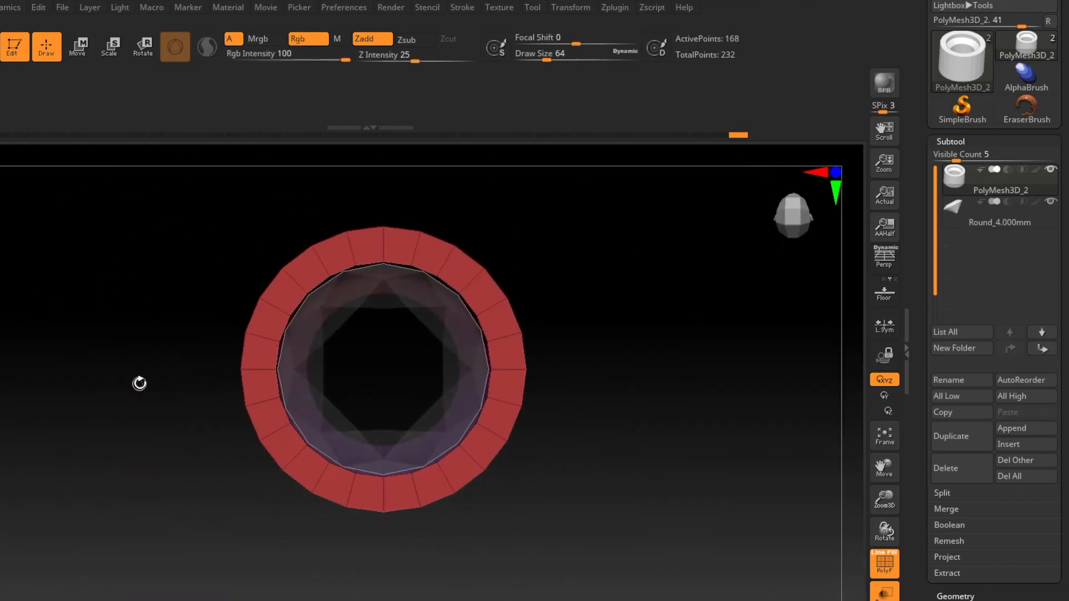
pyautogui.keyDown('ctrl'); pyautogui.keyDown('alt'); pyautogui.keyDown('shift'); pyautogui.moveTo(144, 378); pyautogui.dragTo(621, 560); pyautogui.keyUp('shift'); pyautogui.keyUp('alt'); pyautogui.keyUp('ctrl')
pyautogui.moveTo(494, 494); pyautogui.dragTo(492, 370, button='right')
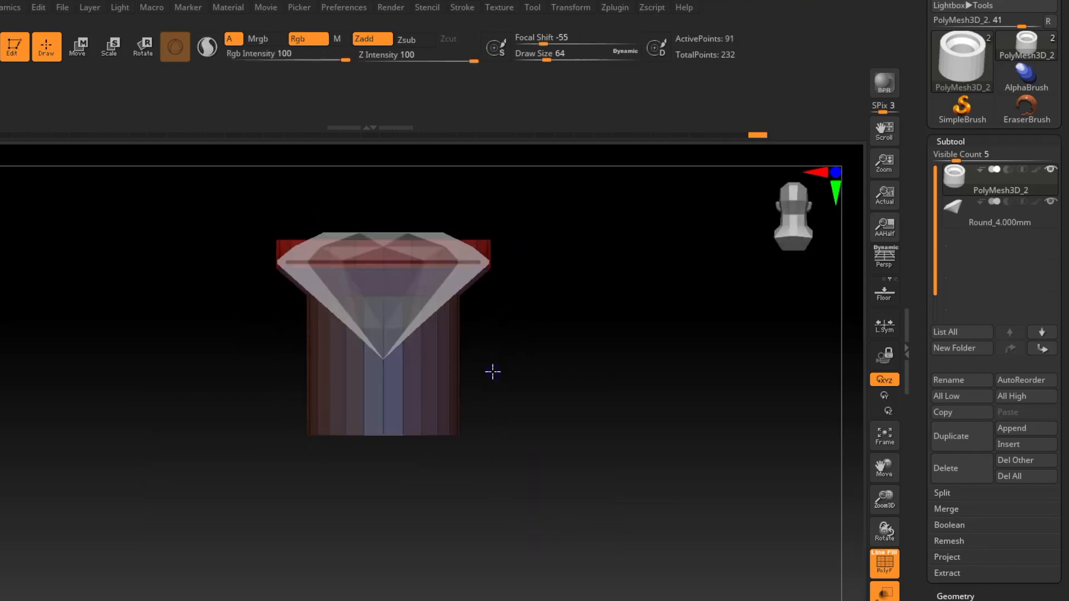
pyautogui.keyDown('ctrl'); pyautogui.moveTo(515, 324); pyautogui.dragTo(563, 466, button='right'); pyautogui.keyUp('ctrl')
pyautogui.keyDown('alt'); pyautogui.moveTo(588, 395); pyautogui.dragTo(392, 464, button='right'); pyautogui.keyUp('alt')
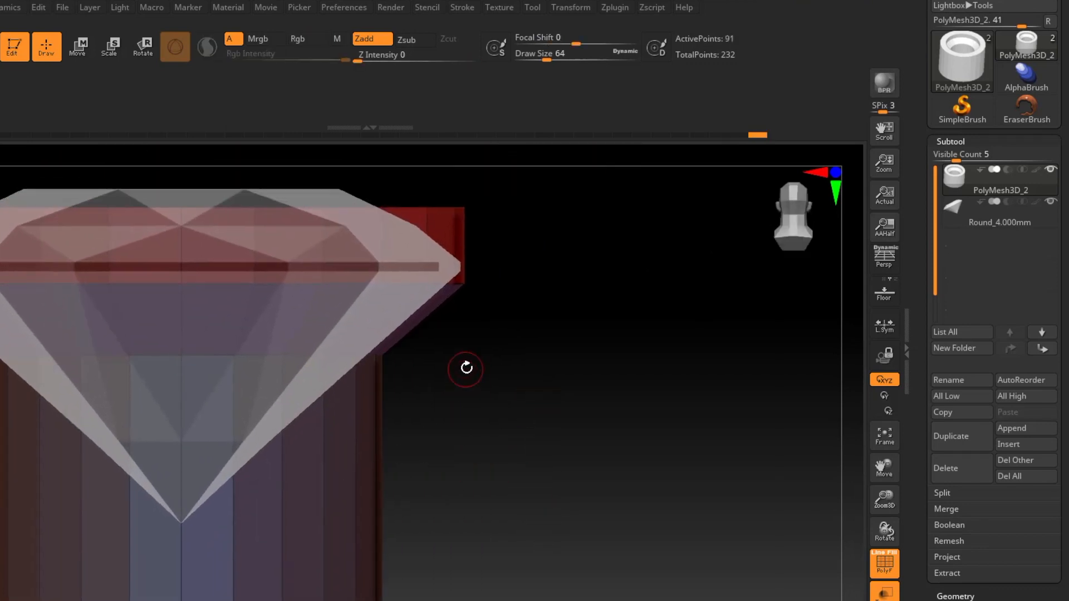
pyautogui.keyDown('ctrl'); pyautogui.moveTo(466, 367); pyautogui.dragTo(417, 432, button='right'); pyautogui.keyUp('ctrl')
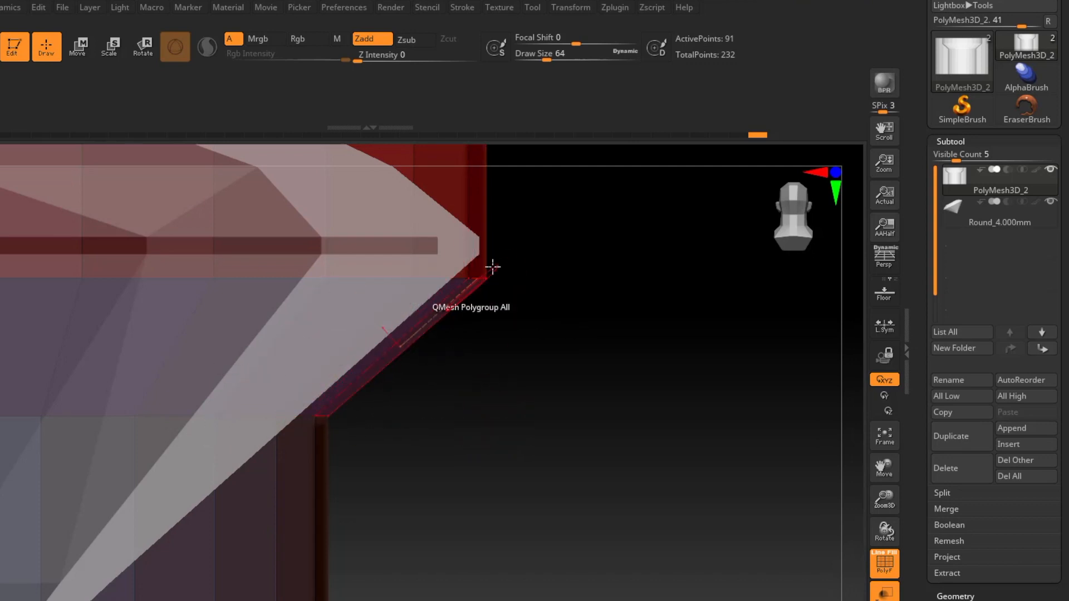
pyautogui.moveTo(497, 481); pyautogui.dragTo(538, 408)
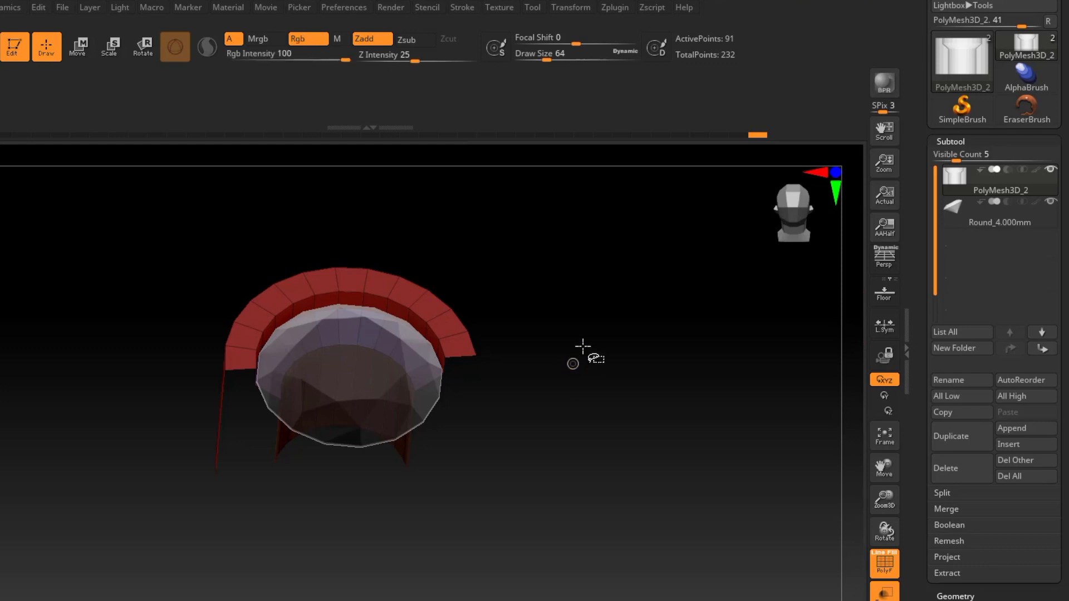
pyautogui.keyDown('ctrl'); pyautogui.keyDown('shift'); pyautogui.click(604, 314); pyautogui.keyUp('shift'); pyautogui.keyUp('ctrl')
# Bevel the outer top edge loop of the cylinder's rim using the ZModeler Bevel edge action with the EdgeLoop Complete target
pyautogui.moveTo(413, 406); pyautogui.dragTo(426, 444, button='right')
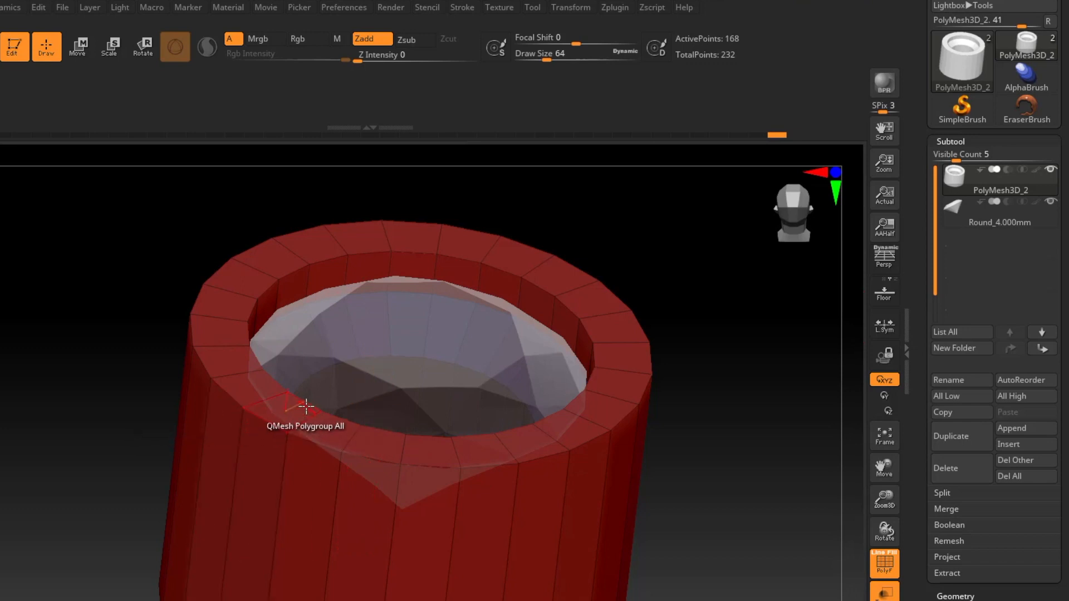
pyautogui.scroll(2, 306, 406)
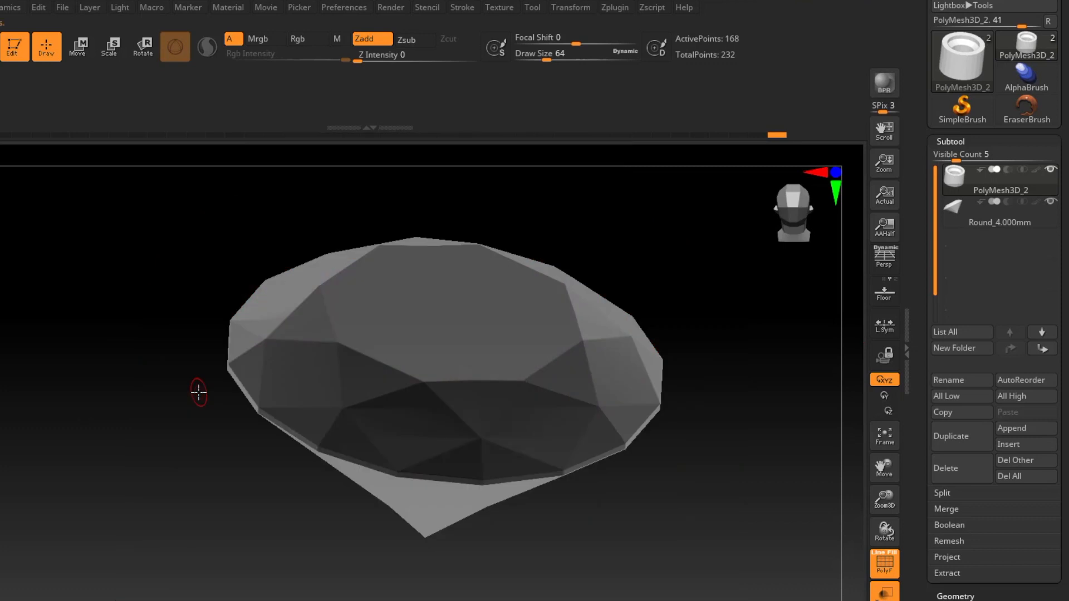
pyautogui.moveTo(303, 415)
pyautogui.mouseDown(button='right')
pyautogui.moveTo(312, 362)
pyautogui.moveTo(306, 422)
pyautogui.mouseUp(button='right')
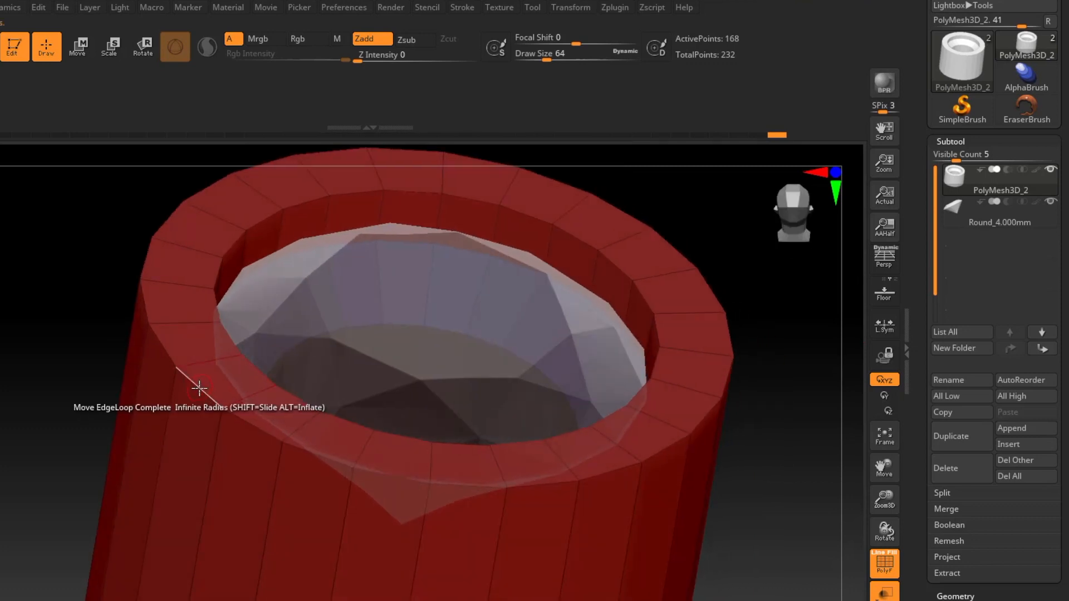
pyautogui.press('space')
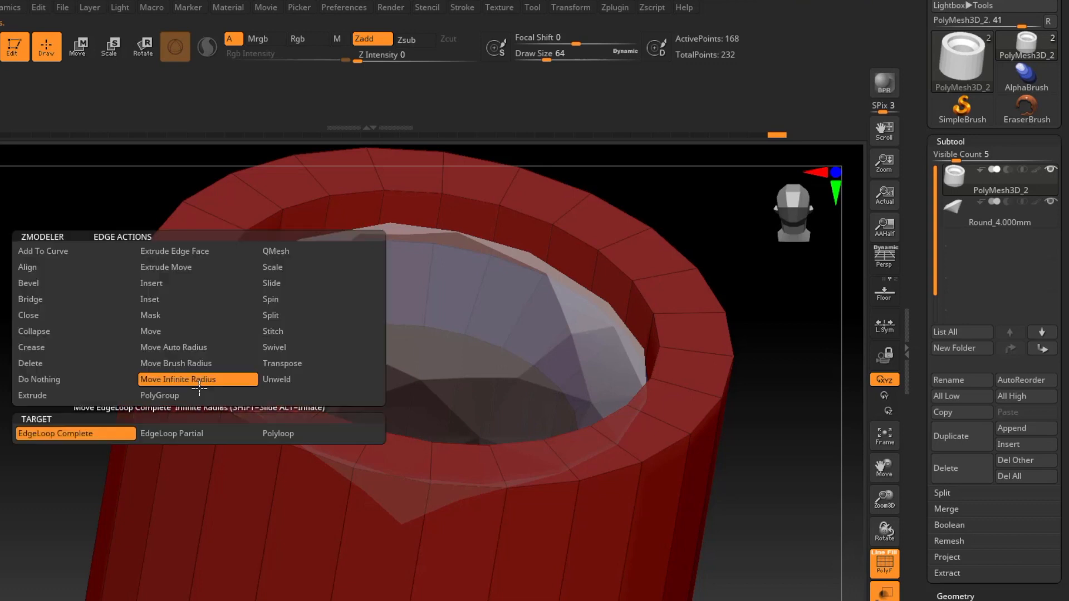
pyautogui.click(44, 281)
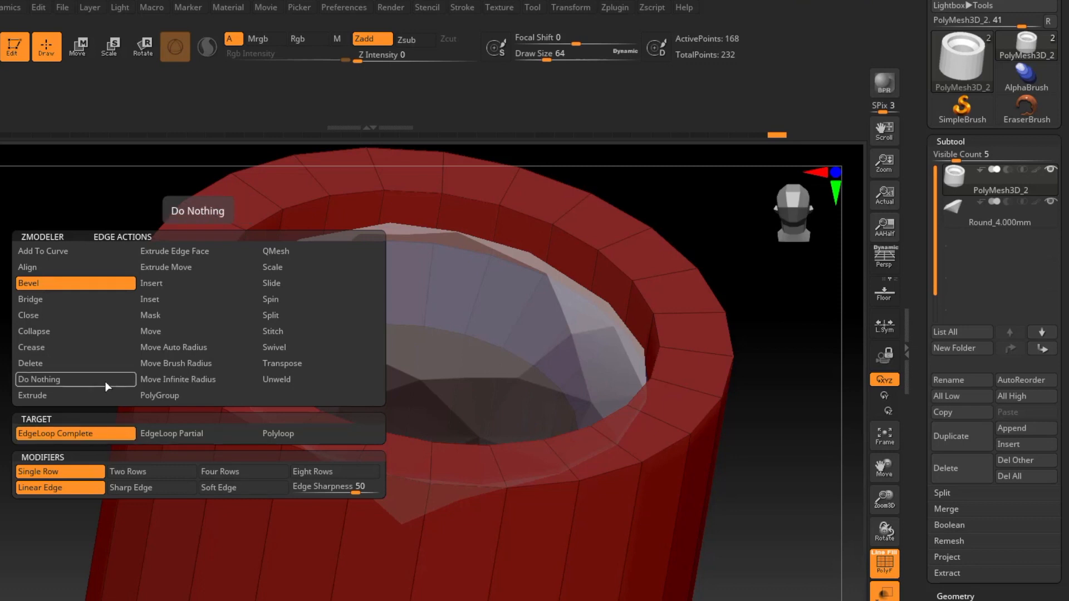
pyautogui.press('space')
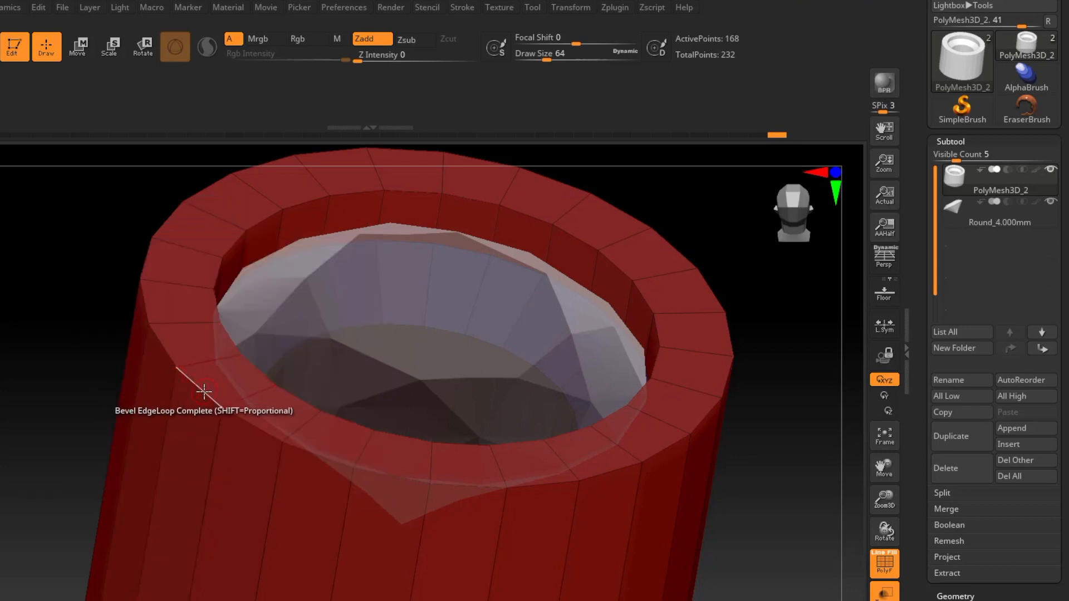
pyautogui.moveTo(204, 389); pyautogui.dragTo(169, 411)
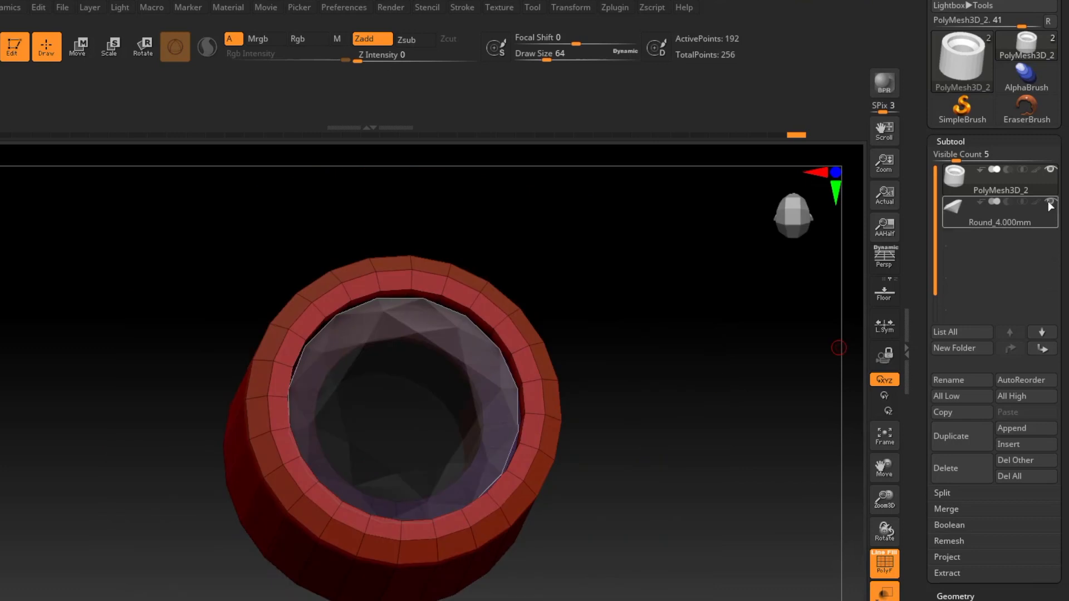
# Examine the beveled setting with the gem hidden and shown, and open the Geometry settings
pyautogui.click(1048, 203)
pyautogui.moveTo(503, 493); pyautogui.dragTo(510, 410, button='right')
pyautogui.keyDown('alt'); pyautogui.moveTo(494, 462); pyautogui.dragTo(504, 391, button='right'); pyautogui.keyUp('alt')
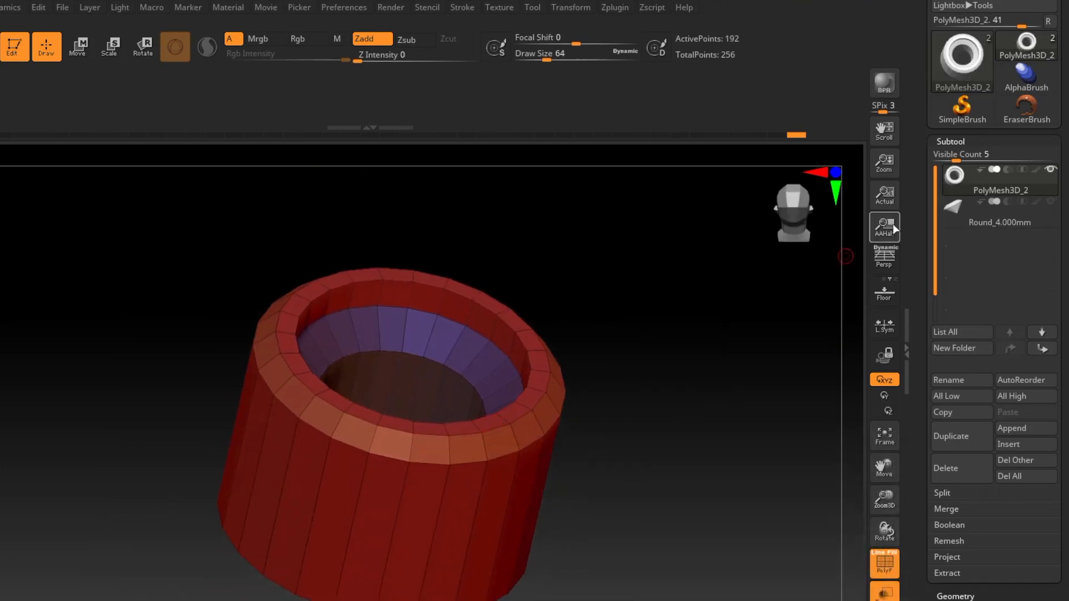
pyautogui.click(1049, 203)
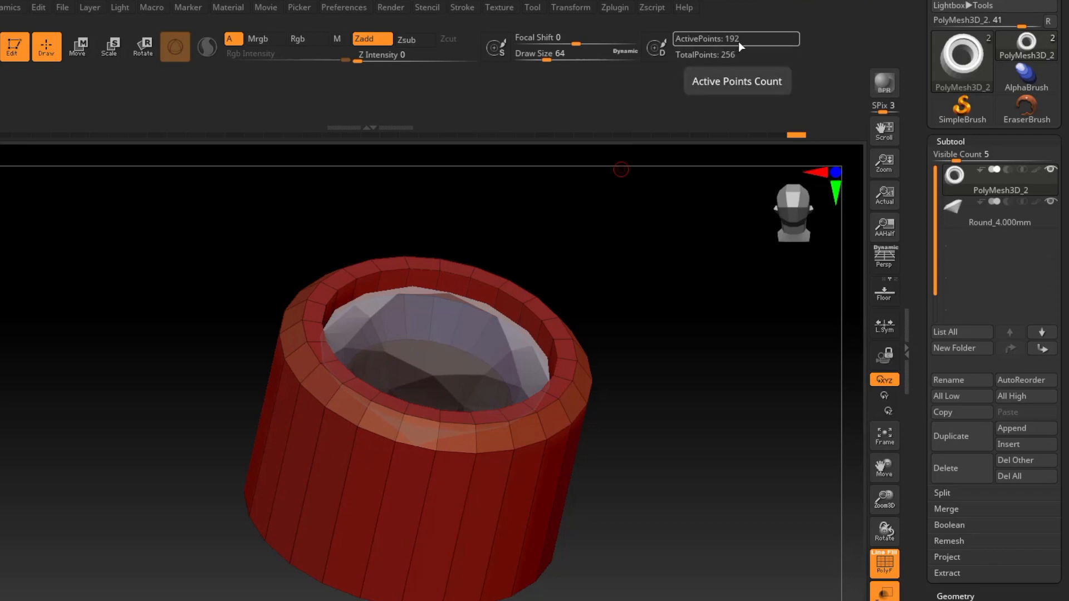
pyautogui.click(954, 595)
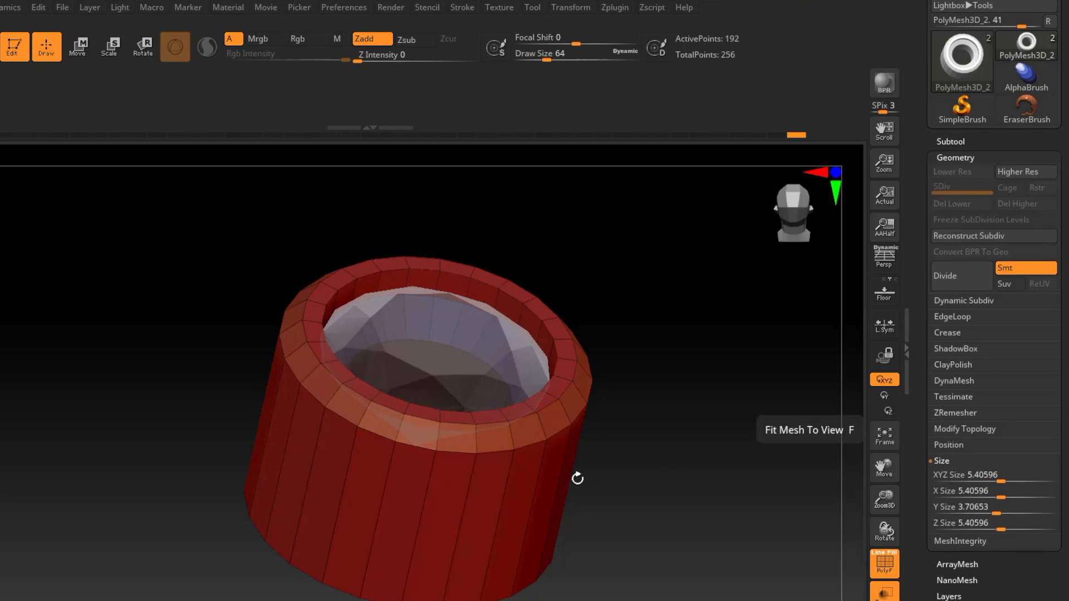
pyautogui.moveTo(623, 451); pyautogui.dragTo(623, 467)
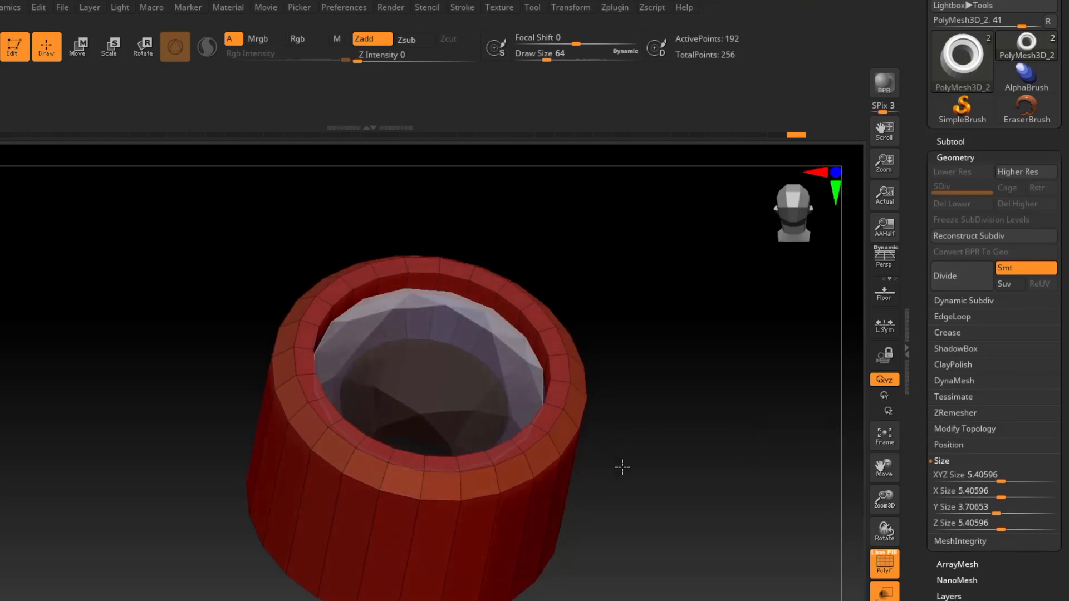
# Turn off PolyFrame and transparency, and hide the Round_4.000mm gem so only the setting is displayed
pyautogui.click(884, 562)
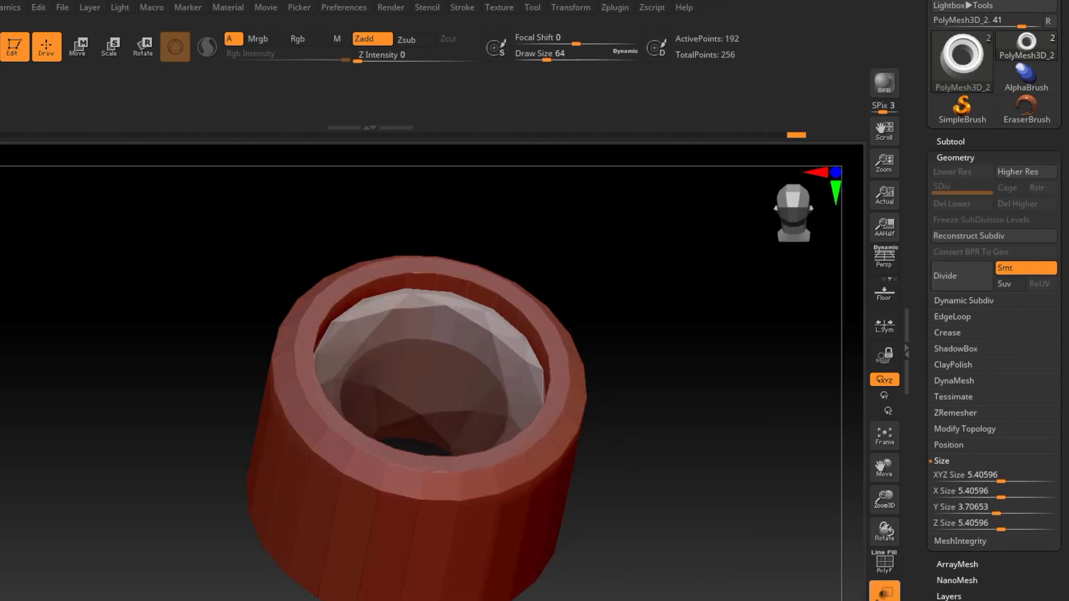
pyautogui.click(884, 591)
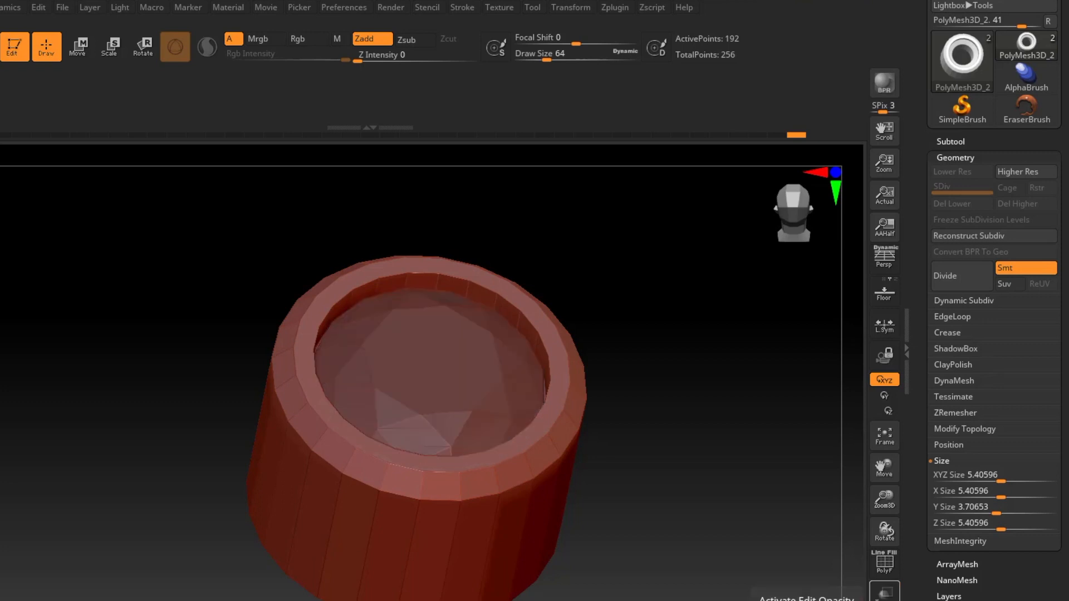
pyautogui.click(958, 140)
pyautogui.click(1049, 201)
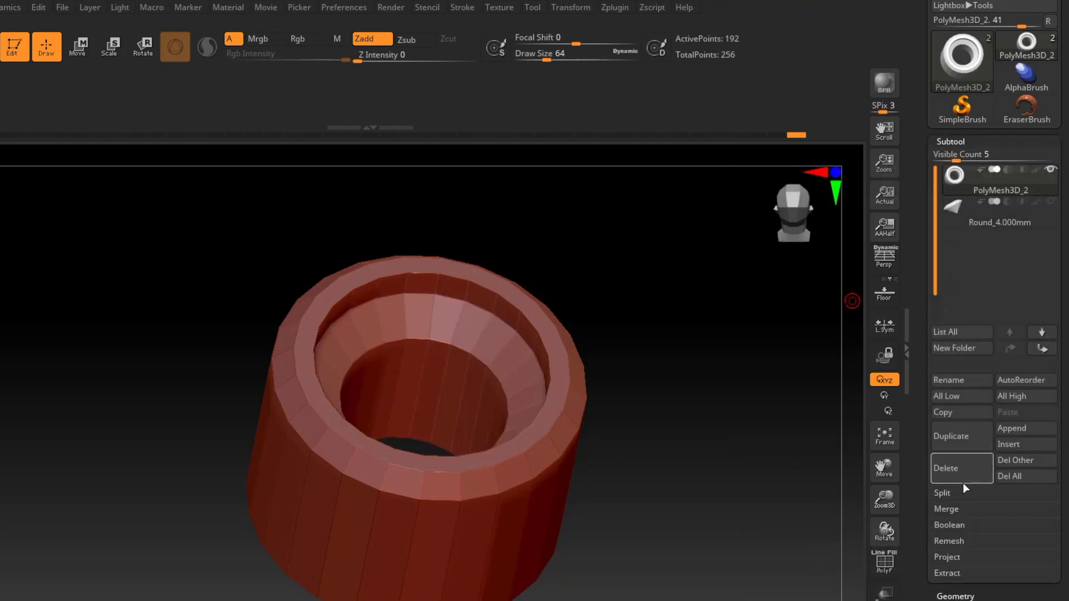
# Subdivide the setting's mesh twice with Divide and check how smoothing affects its edges
pyautogui.click(952, 594)
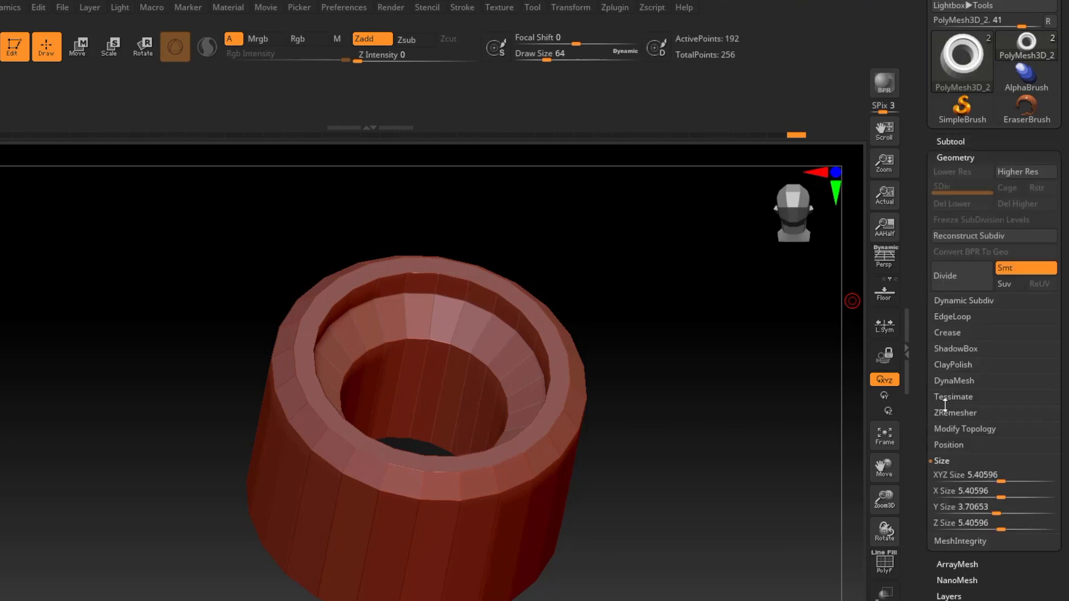
pyautogui.click(960, 275)
pyautogui.click(960, 275)
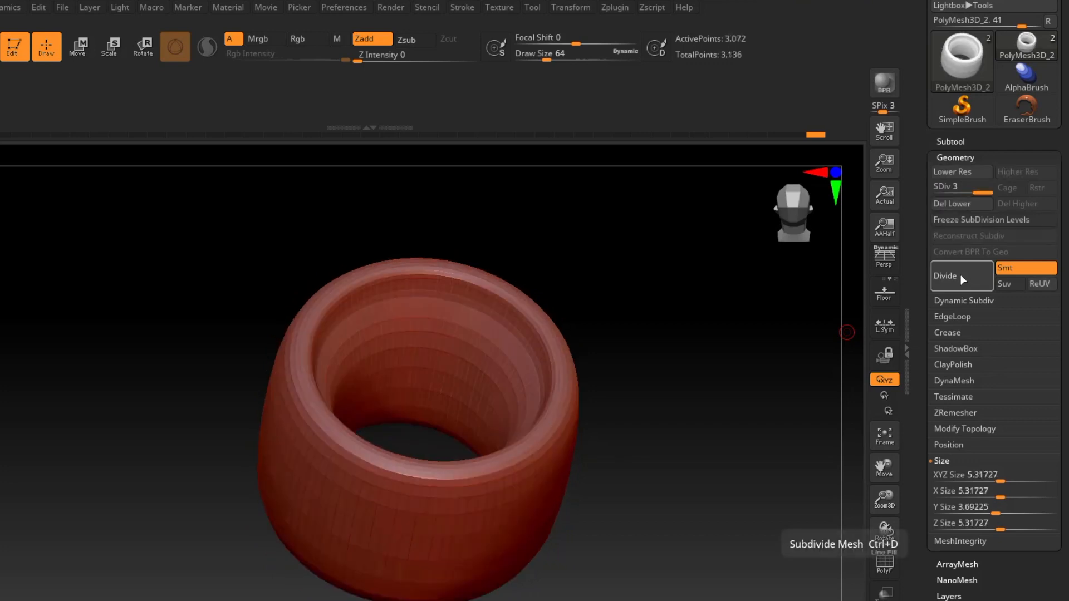
pyautogui.moveTo(532, 511)
pyautogui.mouseDown(button='right')
pyautogui.moveTo(499, 503)
pyautogui.moveTo(486, 512)
pyautogui.moveTo(518, 512)
pyautogui.moveTo(536, 484)
pyautogui.moveTo(552, 512)
pyautogui.mouseUp(button='right')
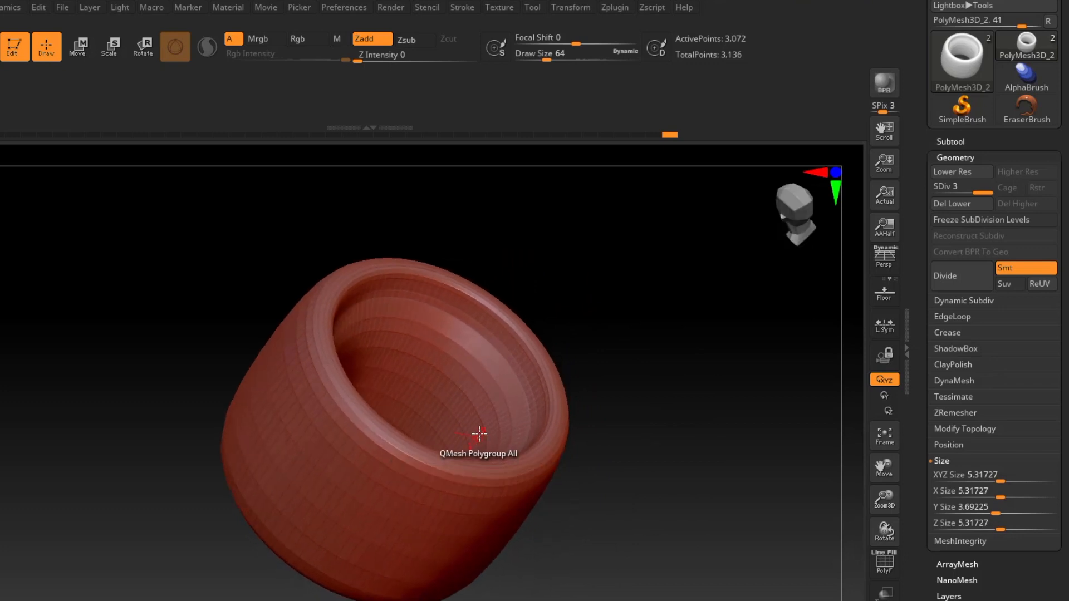
pyautogui.keyDown('shift'); pyautogui.moveTo(479, 443); pyautogui.dragTo(497, 393, button='right'); pyautogui.keyUp('shift')
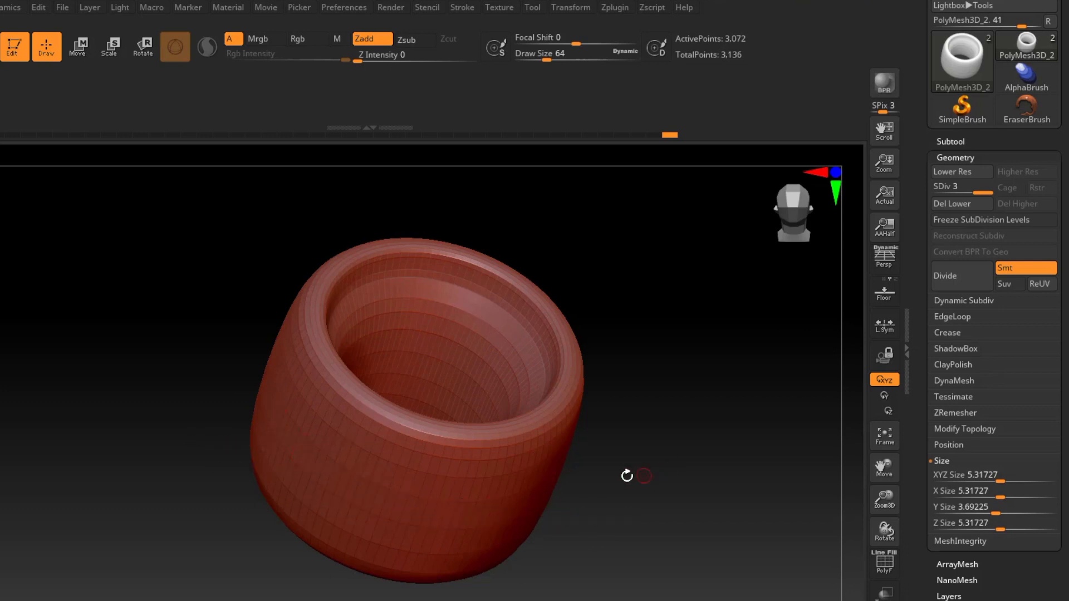
# Undo both subdivisions of the setting
pyautogui.hotkey('shift', 'd')
pyautogui.hotkey('shift', 'd')
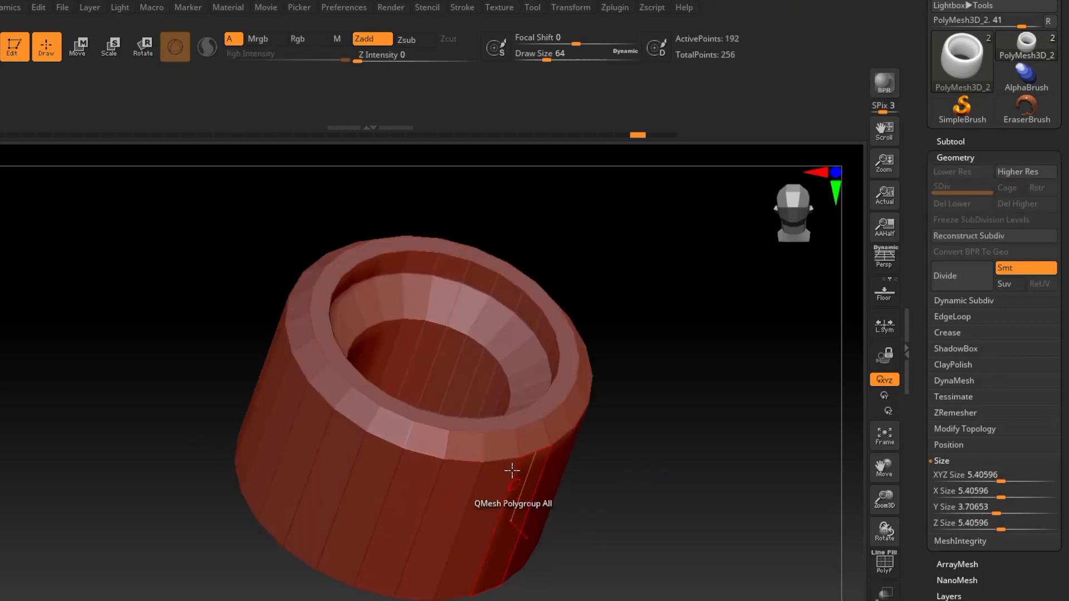
pyautogui.moveTo(507, 457); pyautogui.dragTo(503, 479, button='right')
pyautogui.moveTo(478, 433); pyautogui.dragTo(516, 476, button='right')
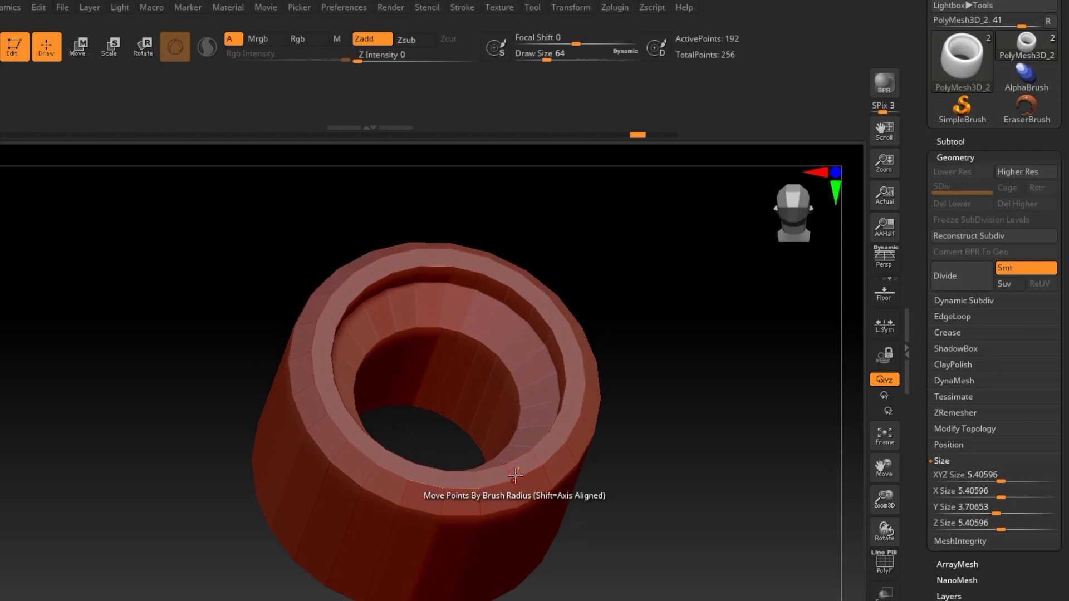
# Turn on PolyFrame and set the ZModeler edge action to Crease with the EdgeLoop Complete target
pyautogui.click(883, 565)
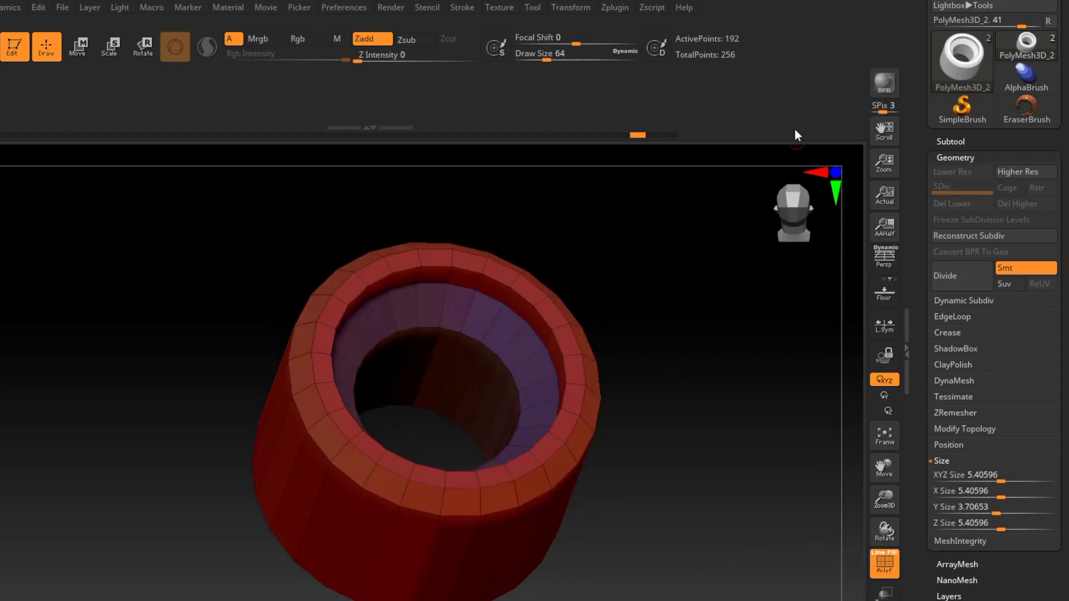
pyautogui.moveTo(483, 375)
pyautogui.mouseDown(button='right')
pyautogui.moveTo(483, 338)
pyautogui.moveTo(460, 351)
pyautogui.moveTo(469, 449)
pyautogui.moveTo(470, 389)
pyautogui.mouseUp(button='right')
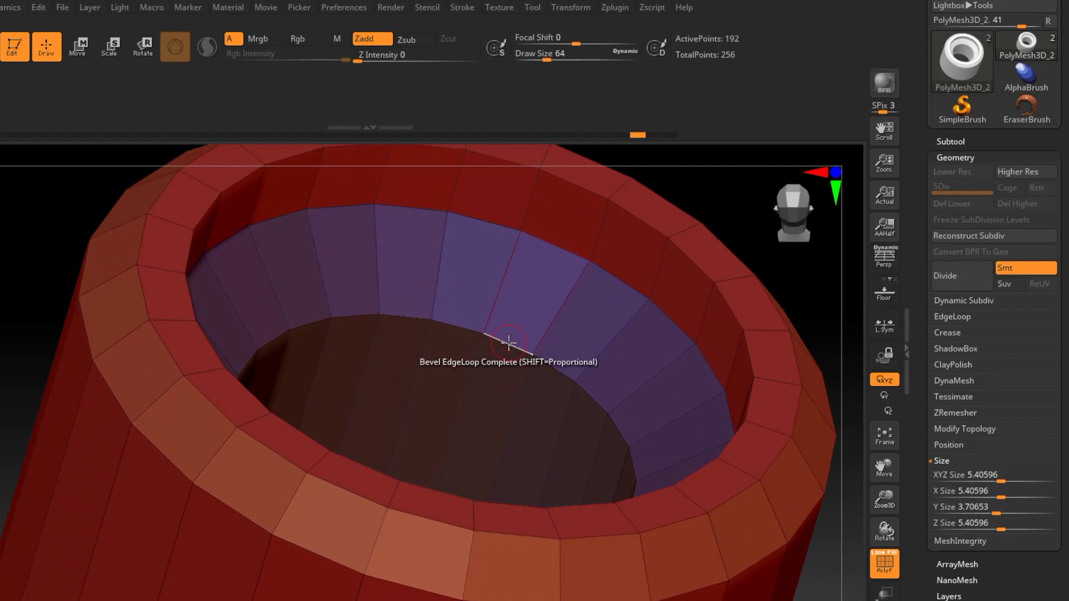
pyautogui.press('space')
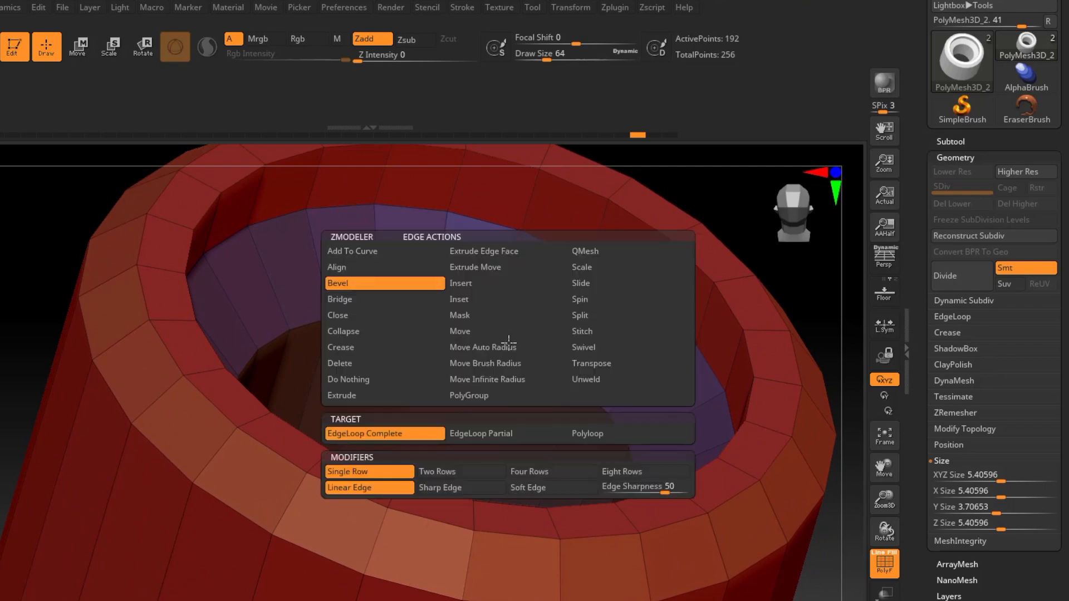
pyautogui.click(349, 348)
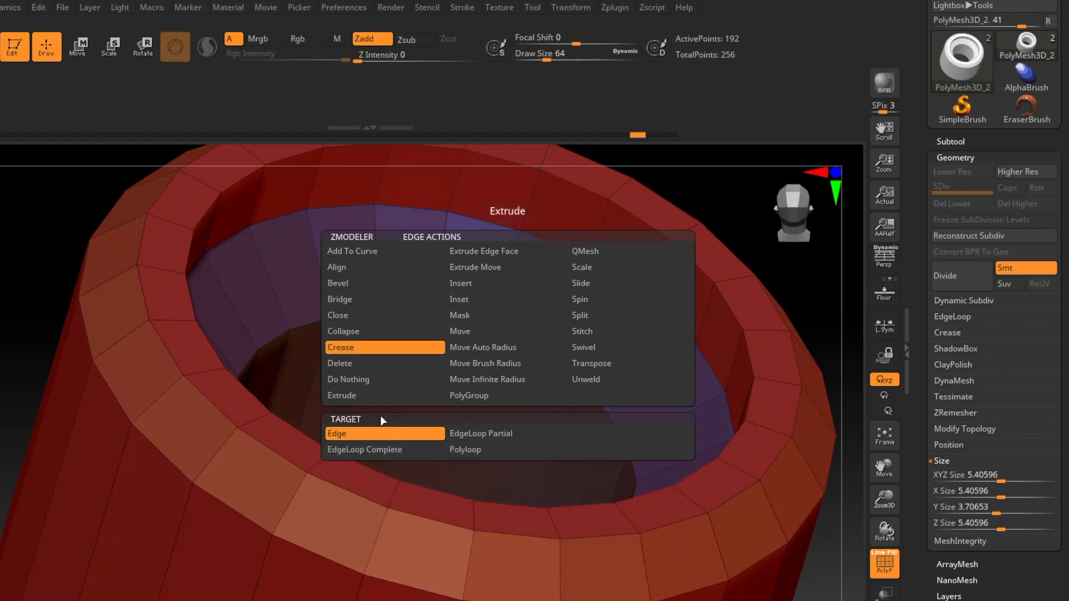
pyautogui.click(376, 450)
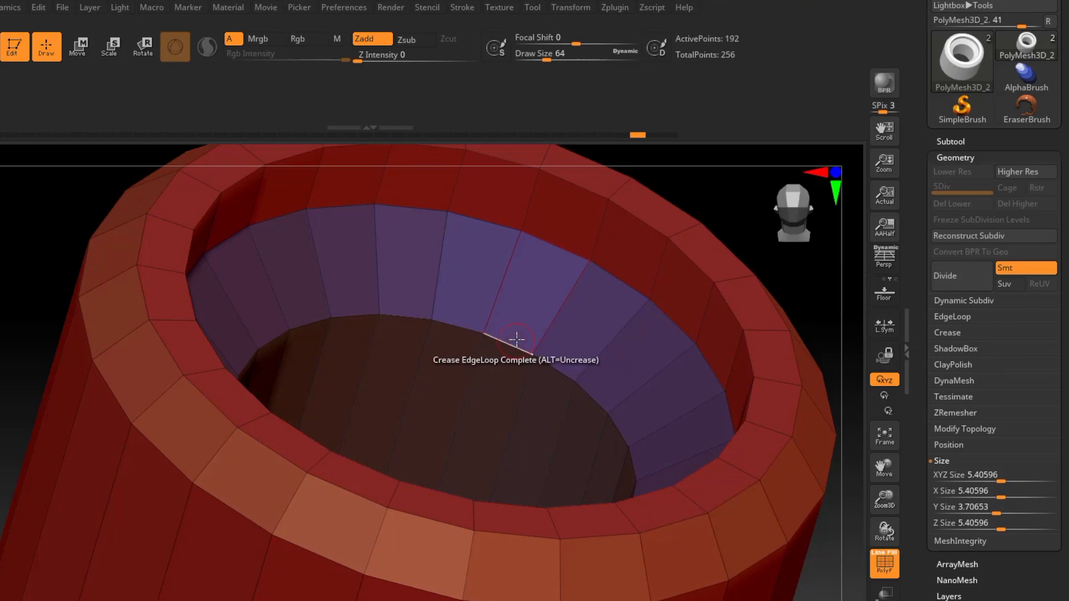
# Crease the lower edge loop of the sloped seat, where it meets the central hole, and inspect the crease up close
pyautogui.keyDown('ctrl'); pyautogui.moveTo(497, 363); pyautogui.dragTo(507, 457, button='right'); pyautogui.keyUp('ctrl')
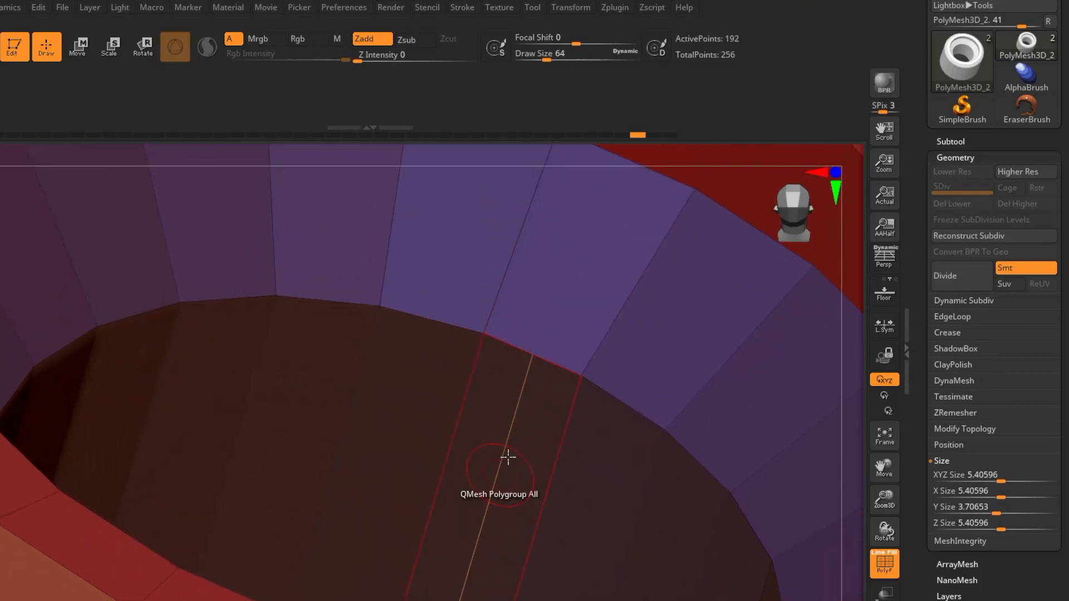
pyautogui.click(535, 353)
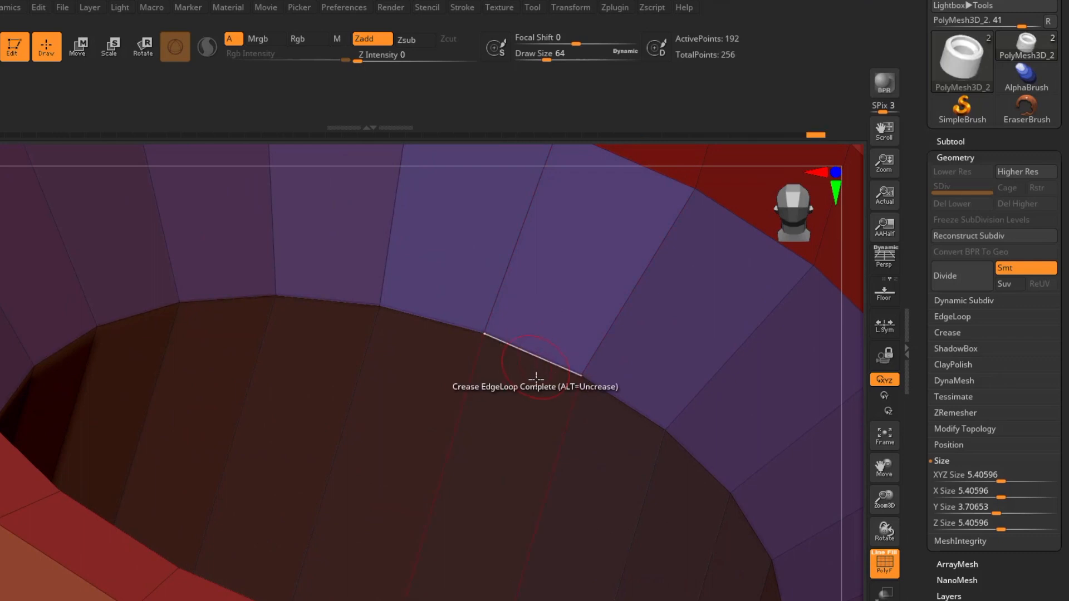
pyautogui.keyDown('ctrl'); pyautogui.moveTo(525, 387); pyautogui.dragTo(548, 503, button='right'); pyautogui.keyUp('ctrl')
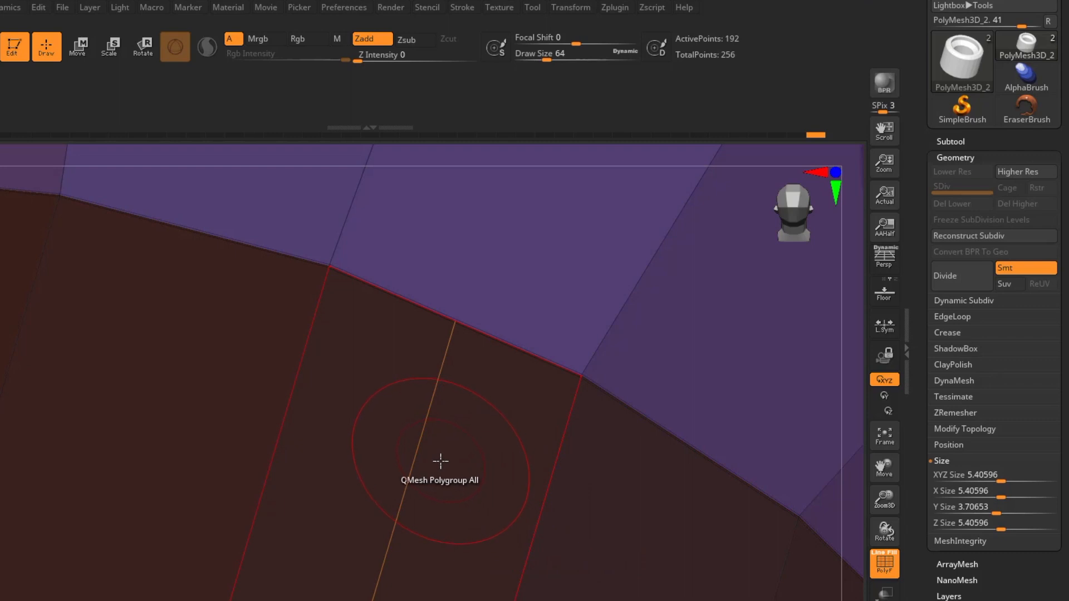
pyautogui.keyDown('ctrl'); pyautogui.moveTo(441, 458); pyautogui.dragTo(448, 266, button='right'); pyautogui.keyUp('ctrl')
pyautogui.moveTo(433, 415)
pyautogui.keyDown('ctrl'); pyautogui.mouseDown(button='right')
pyautogui.moveTo(435, 344)
pyautogui.moveTo(446, 381)
pyautogui.moveTo(486, 329)
pyautogui.moveTo(468, 386)
pyautogui.moveTo(516, 353)
pyautogui.mouseUp(button='right'); pyautogui.keyUp('ctrl')
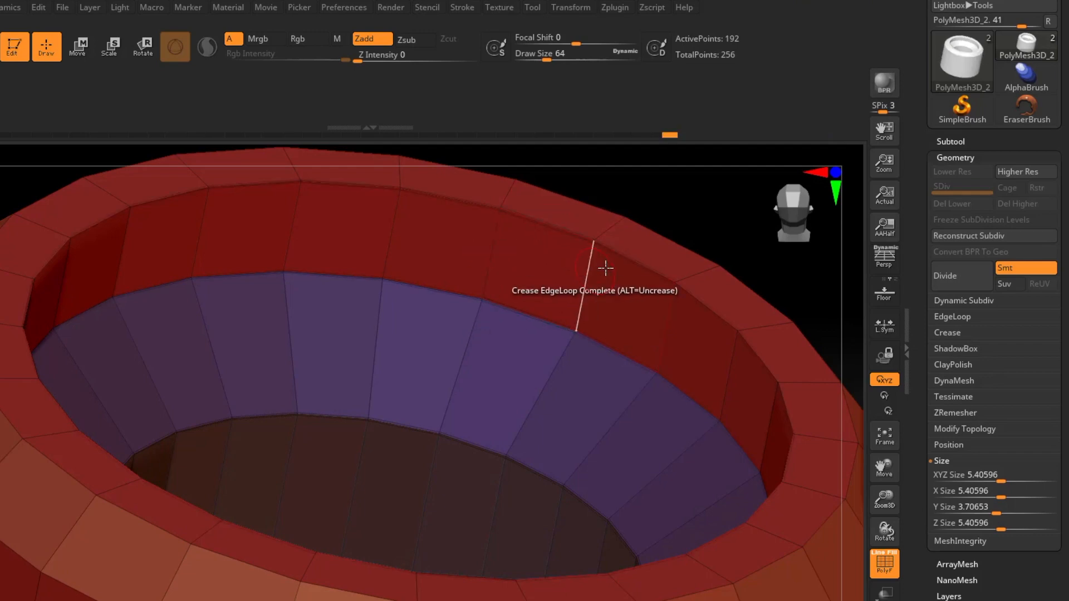
# Crease the outer edge loop where the rim's bevel meets the cylinder's side wall
pyautogui.keyDown('alt'); pyautogui.moveTo(457, 386); pyautogui.dragTo(357, 215, button='right'); pyautogui.keyUp('alt')
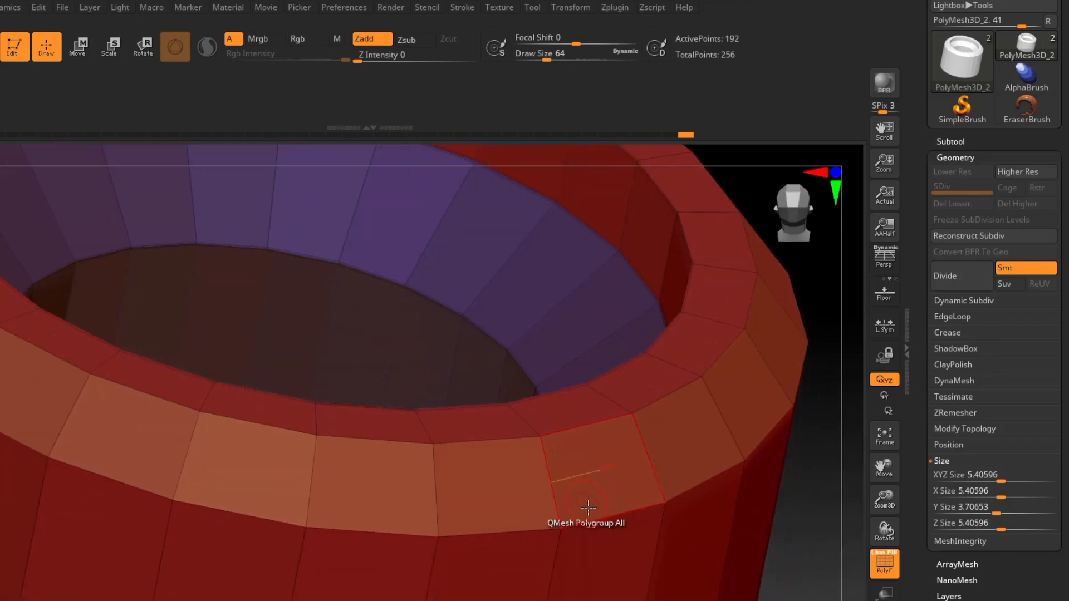
pyautogui.keyDown('alt'); pyautogui.moveTo(491, 429); pyautogui.dragTo(501, 382, button='right'); pyautogui.keyUp('alt')
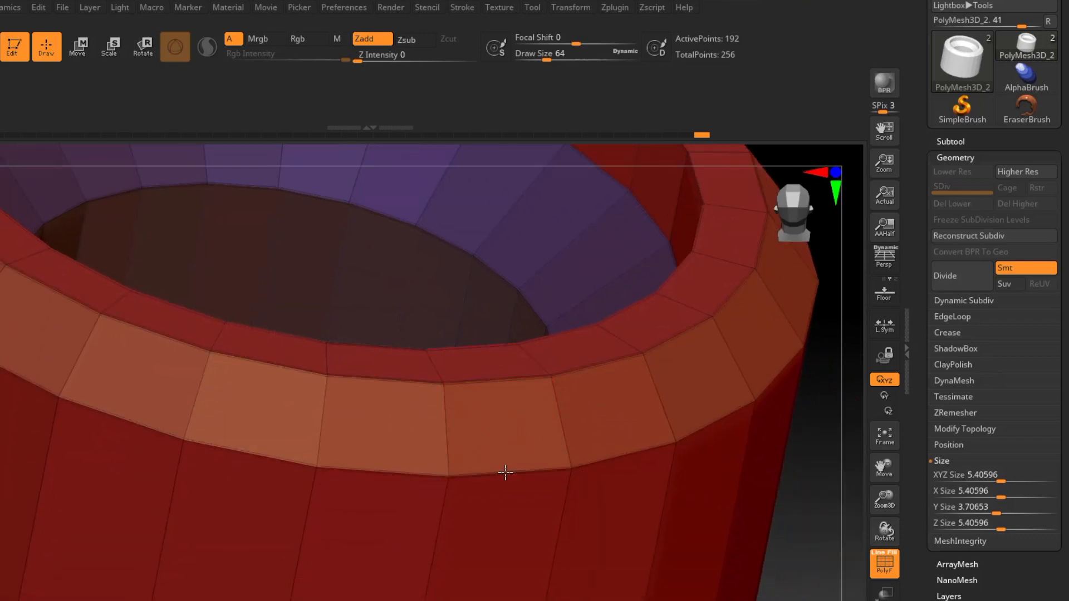
pyautogui.click(481, 469)
pyautogui.keyDown('ctrl'); pyautogui.moveTo(477, 465); pyautogui.dragTo(442, 279, button='right'); pyautogui.keyUp('ctrl')
# Crease the outer edge loop on the cylinder's underside, and turn off PolyFrame
pyautogui.moveTo(446, 546)
pyautogui.mouseDown(button='right')
pyautogui.moveTo(474, 426)
pyautogui.moveTo(393, 491)
pyautogui.moveTo(534, 406)
pyautogui.moveTo(484, 406)
pyautogui.moveTo(493, 460)
pyautogui.mouseUp(button='right')
pyautogui.click(427, 337)
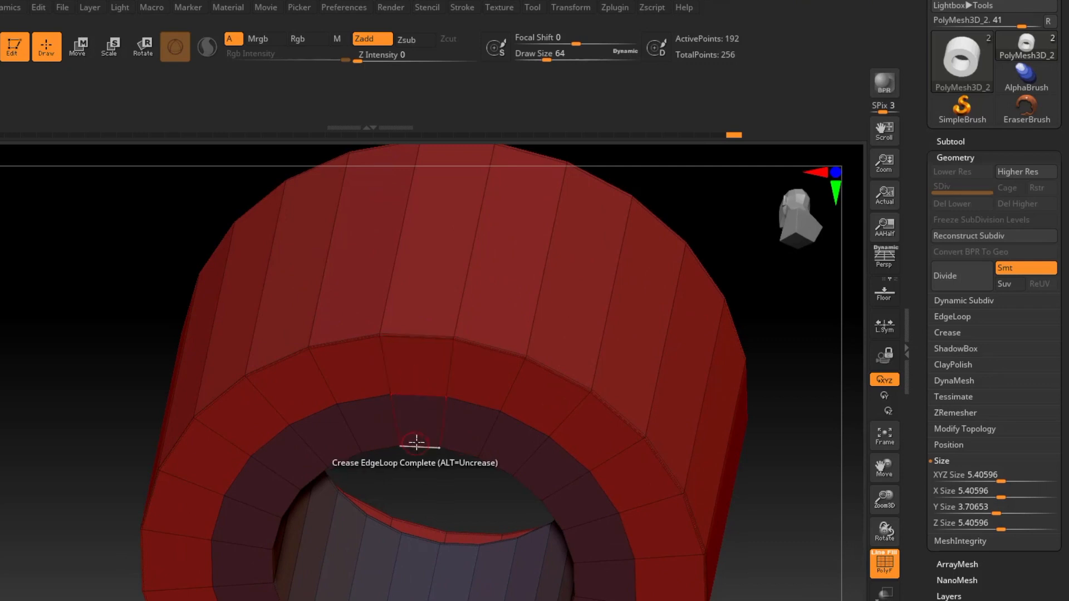
pyautogui.moveTo(417, 442)
pyautogui.mouseDown(button='right')
pyautogui.moveTo(425, 415)
pyautogui.moveTo(419, 446)
pyautogui.mouseUp(button='right')
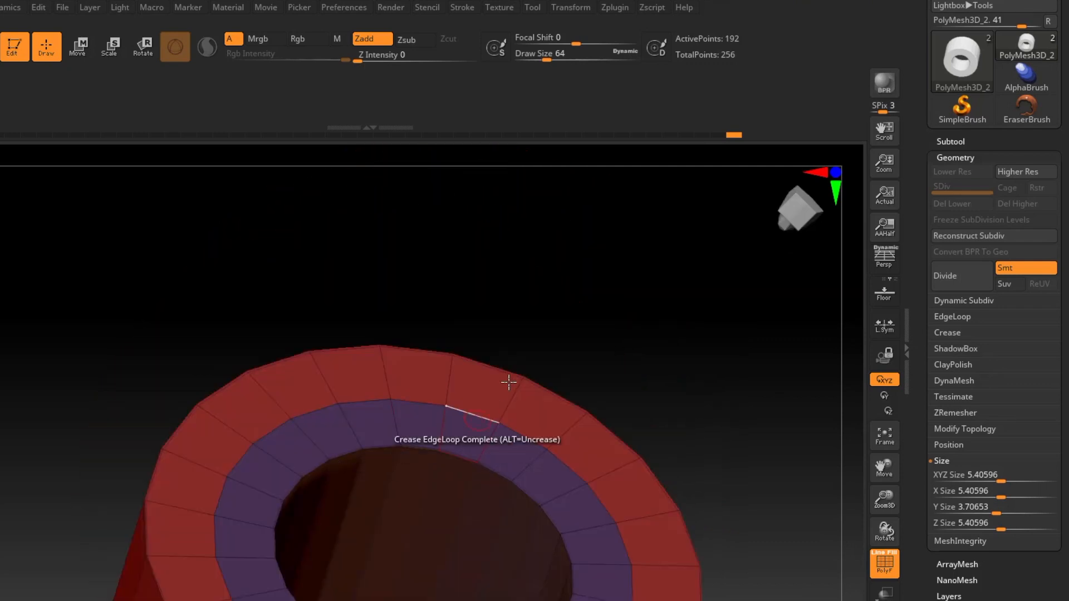
pyautogui.moveTo(539, 339); pyautogui.dragTo(410, 460, button='right')
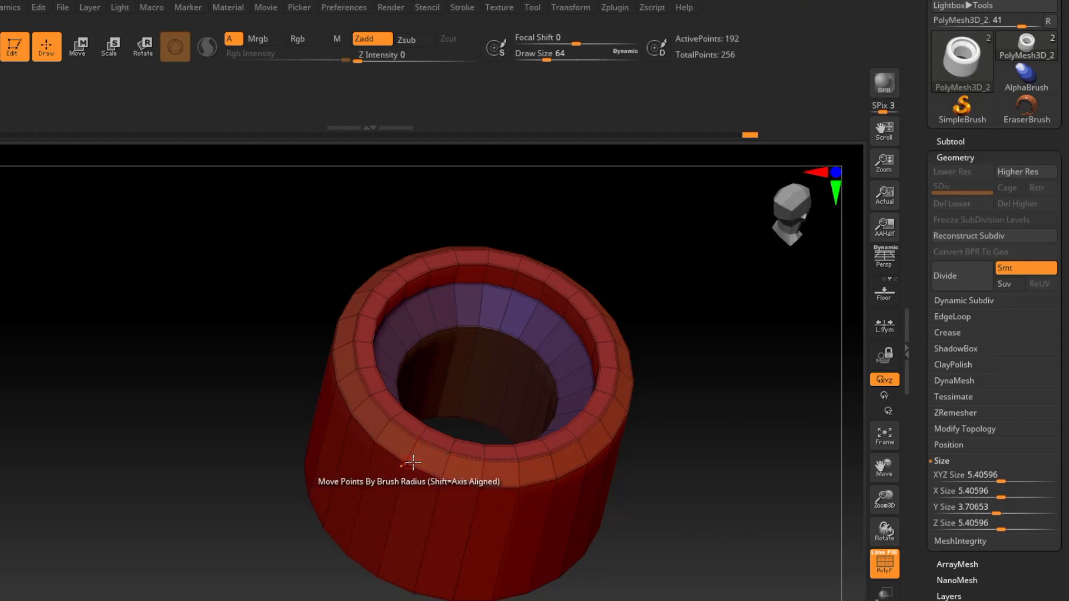
pyautogui.moveTo(410, 453); pyautogui.dragTo(410, 503, button='right')
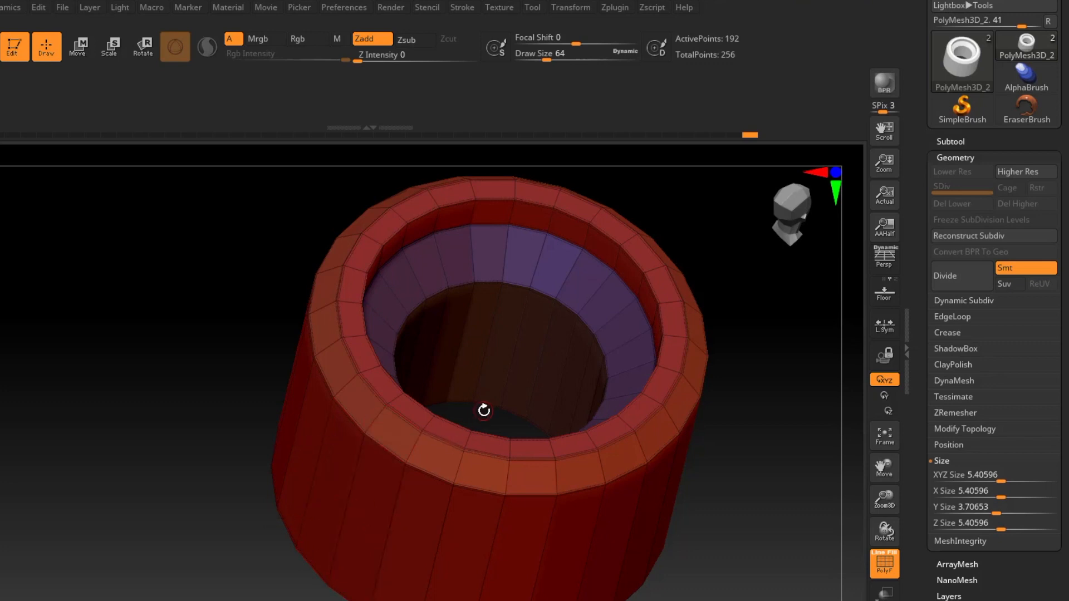
pyautogui.click(884, 563)
pyautogui.moveTo(648, 472); pyautogui.dragTo(594, 484, button='right')
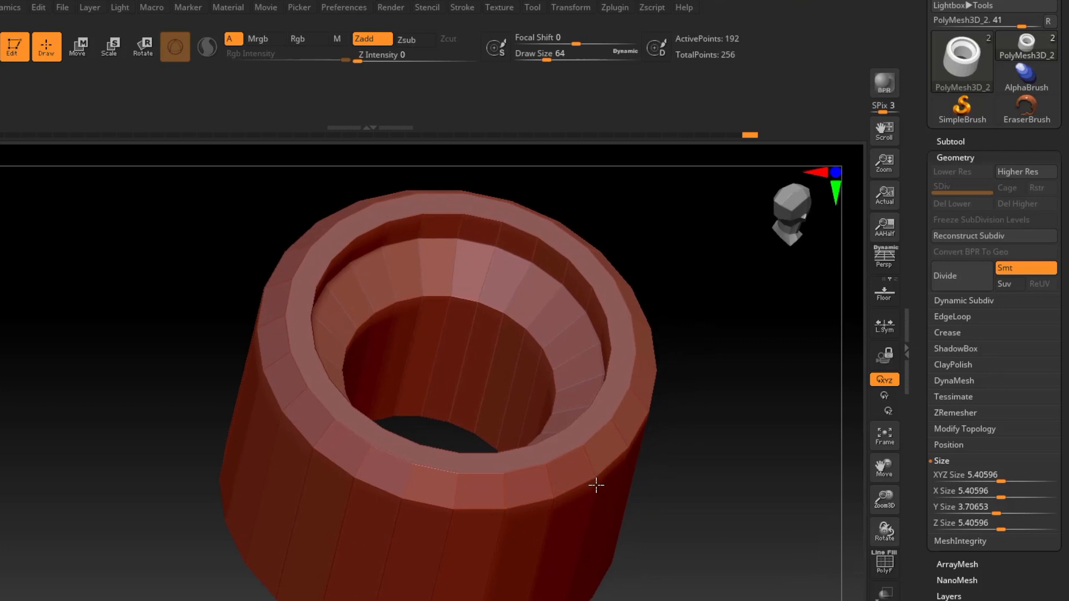
# Divide the creased setting up to subdivision level 4 and inspect its rim and seat from several angles
pyautogui.click(971, 278)
pyautogui.click(971, 278)
pyautogui.click(970, 278)
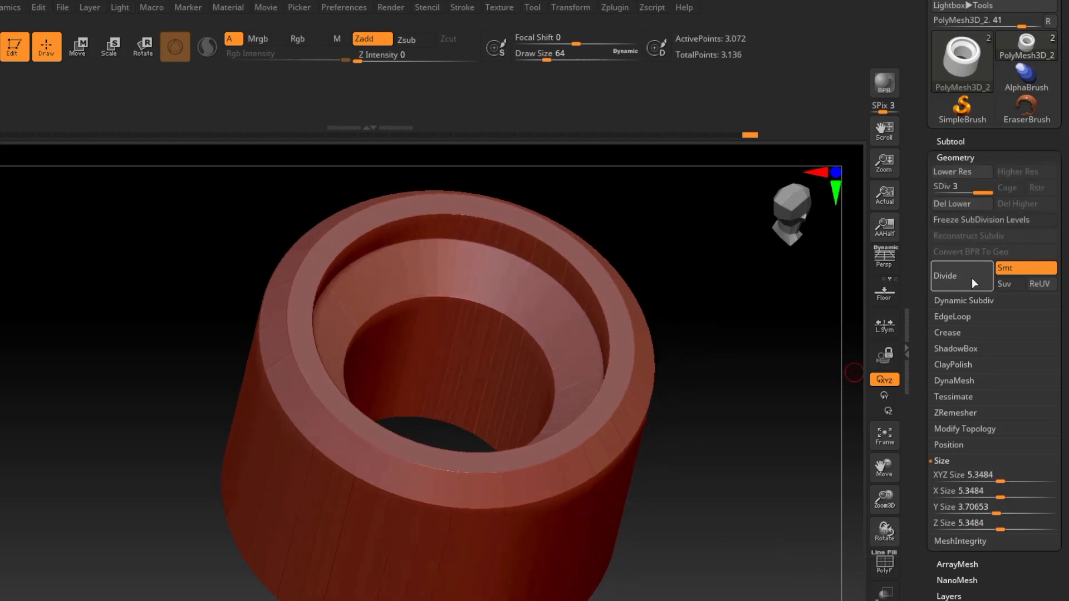
pyautogui.moveTo(281, 488); pyautogui.dragTo(269, 469, button='right')
pyautogui.moveTo(460, 530); pyautogui.dragTo(438, 468, button='right')
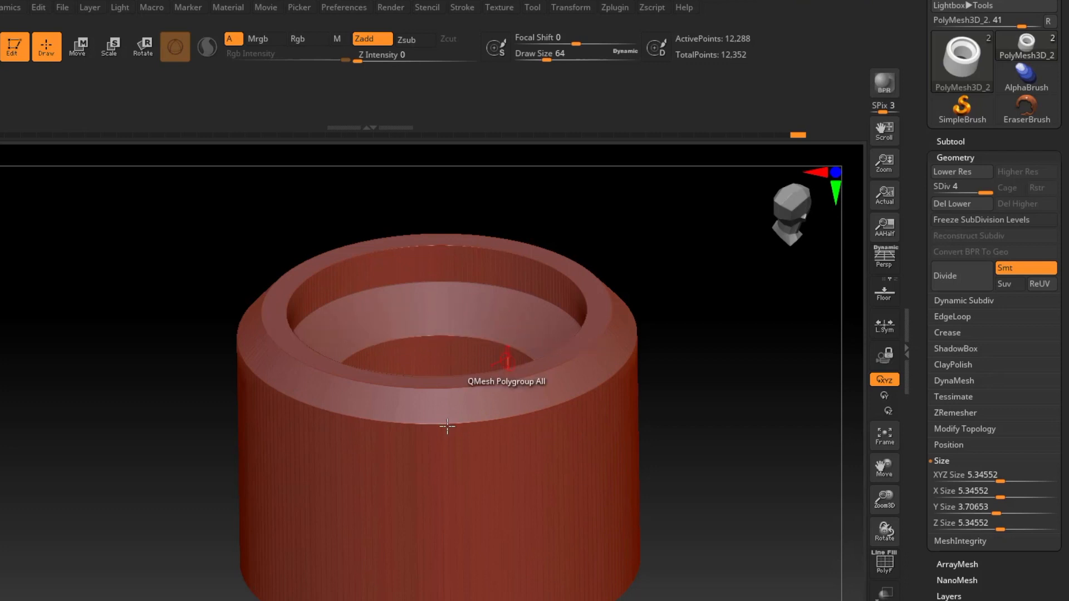
pyautogui.moveTo(462, 429)
pyautogui.mouseDown(button='right')
pyautogui.moveTo(467, 447)
pyautogui.moveTo(425, 399)
pyautogui.moveTo(489, 491)
pyautogui.moveTo(479, 484)
pyautogui.moveTo(464, 514)
pyautogui.moveTo(444, 517)
pyautogui.moveTo(425, 487)
pyautogui.moveTo(469, 473)
pyautogui.moveTo(466, 465)
pyautogui.moveTo(425, 509)
pyautogui.moveTo(420, 460)
pyautogui.moveTo(453, 468)
pyautogui.moveTo(431, 486)
pyautogui.mouseUp(button='right')
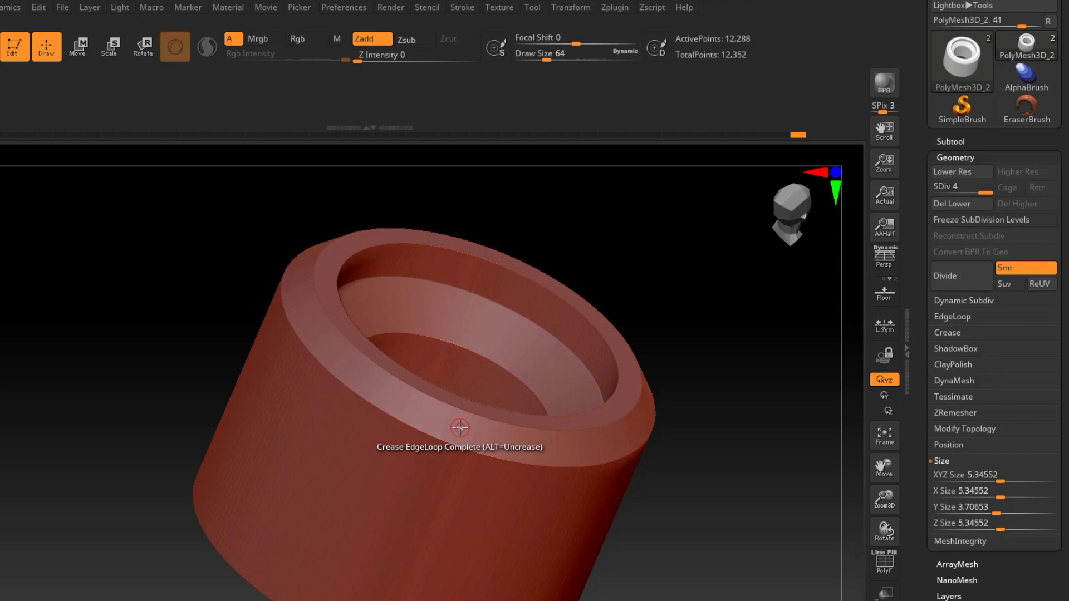
# Undo all the subdivisions of the creased setting
pyautogui.hotkey('ctrl', 'z')
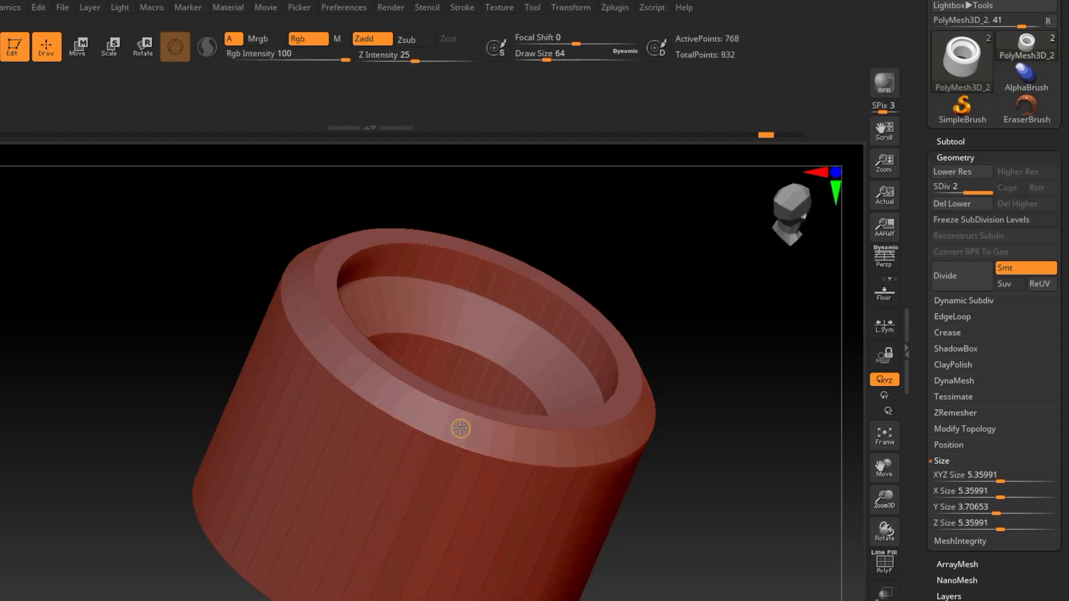
pyautogui.hotkey('ctrl', 'z')
pyautogui.hotkey('ctrl', 'z')
pyautogui.hotkey('ctrl', 'z')
pyautogui.hotkey('ctrl', 'z')
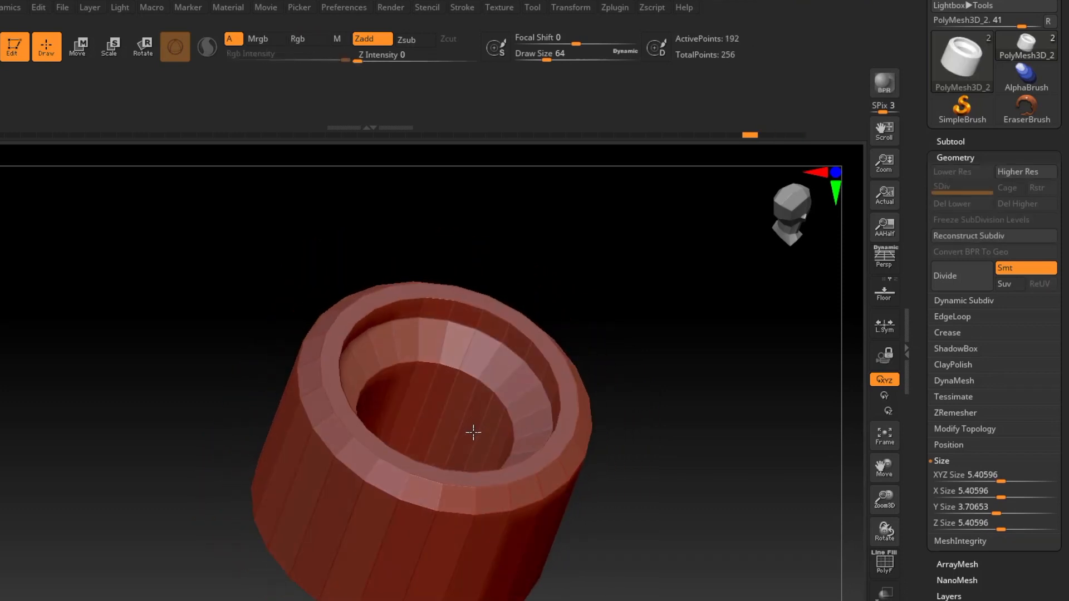
# Open the Subtool list and show the Round_4.000mm gem inside the setting
pyautogui.moveTo(473, 432)
pyautogui.mouseDown(button='right')
pyautogui.moveTo(468, 446)
pyautogui.moveTo(474, 415)
pyautogui.mouseUp(button='right')
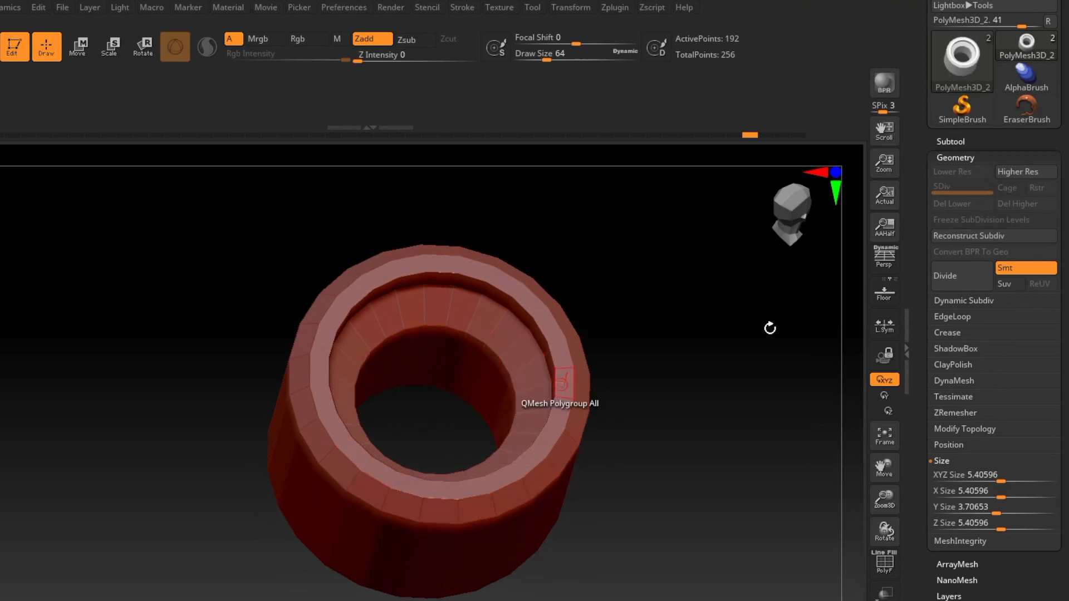
pyautogui.moveTo(1067, 191); pyautogui.dragTo(1067, 289)
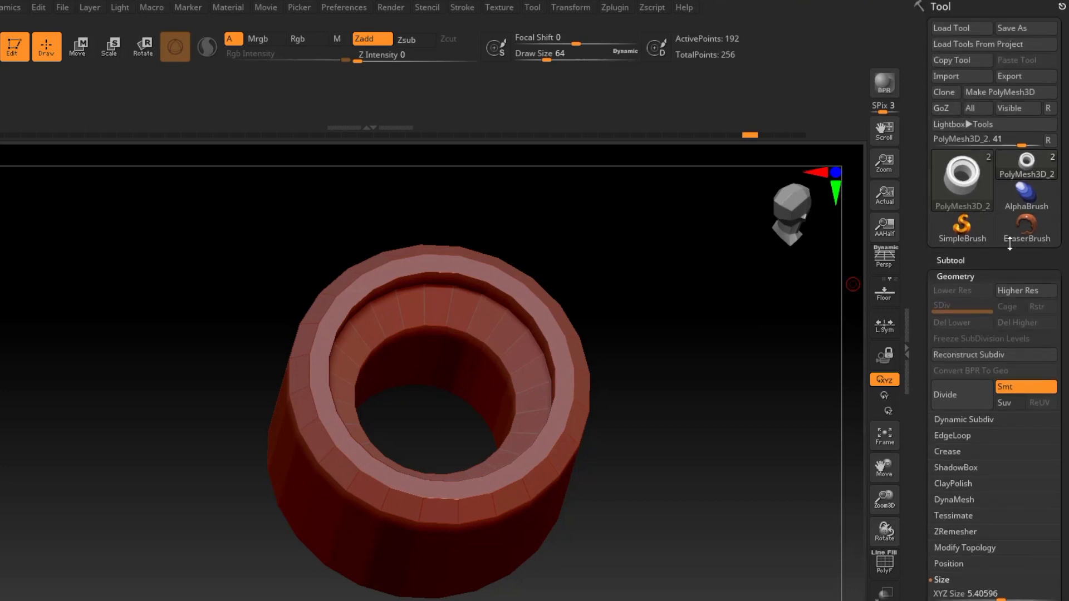
pyautogui.moveTo(459, 438); pyautogui.dragTo(463, 427, button='right')
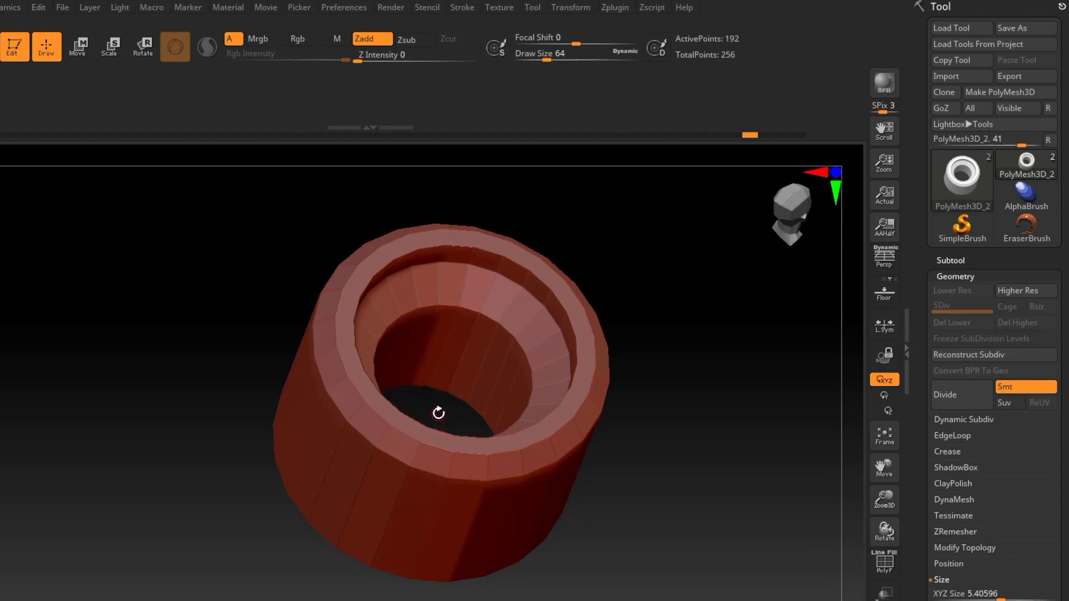
pyautogui.moveTo(433, 396); pyautogui.dragTo(473, 393)
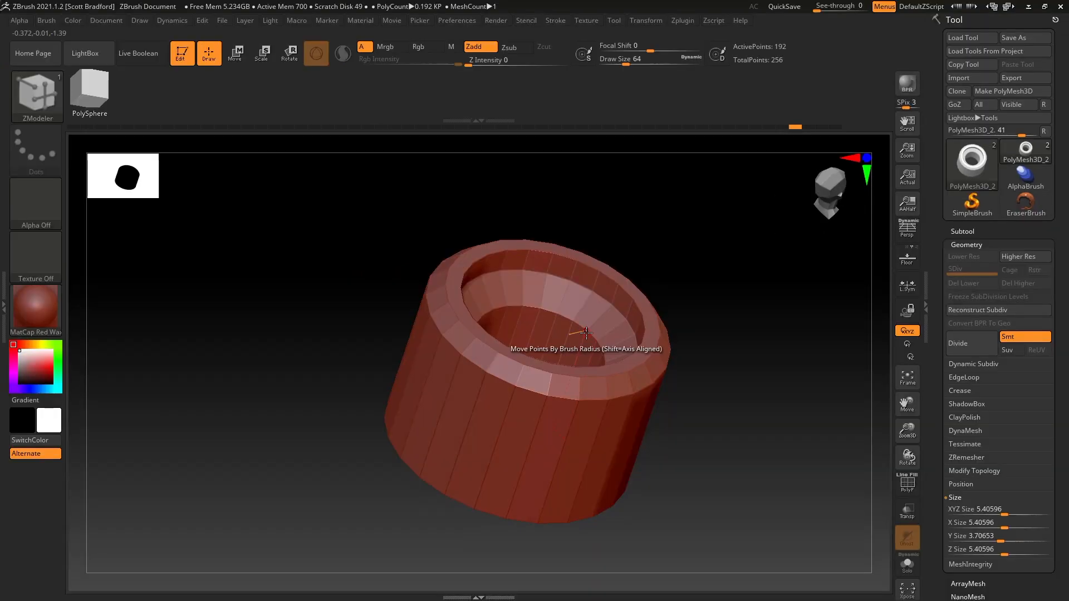
pyautogui.keyDown('ctrl'); pyautogui.moveTo(594, 331); pyautogui.dragTo(724, 267, button='right'); pyautogui.keyUp('ctrl')
pyautogui.click(963, 232)
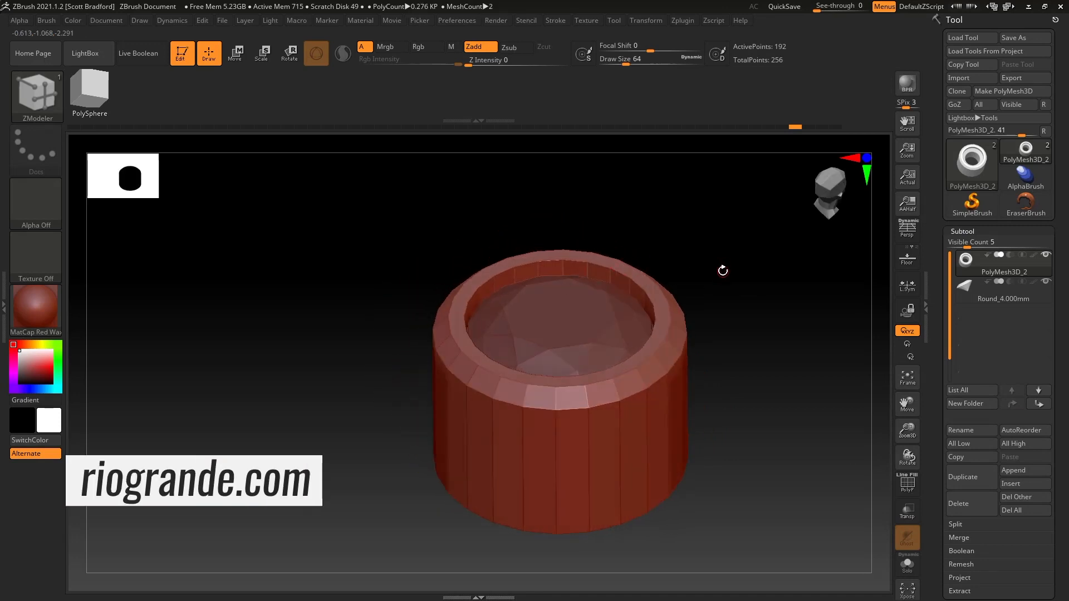